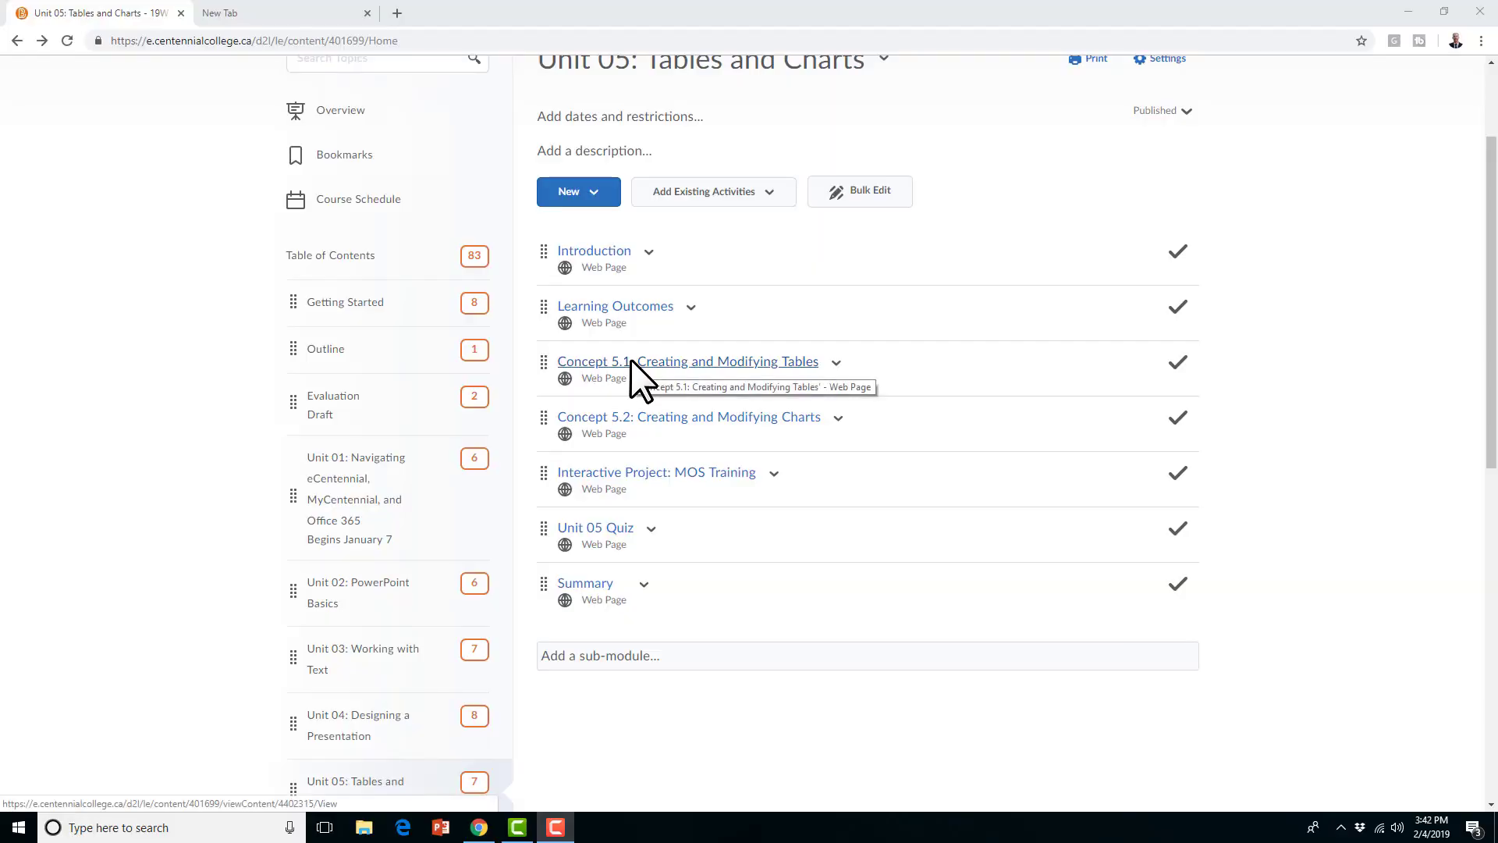
# Open the Concept 5.1: Creating and Modifying Tables lesson and scroll to Learning Activity 5.1
pyautogui.click(630, 361)
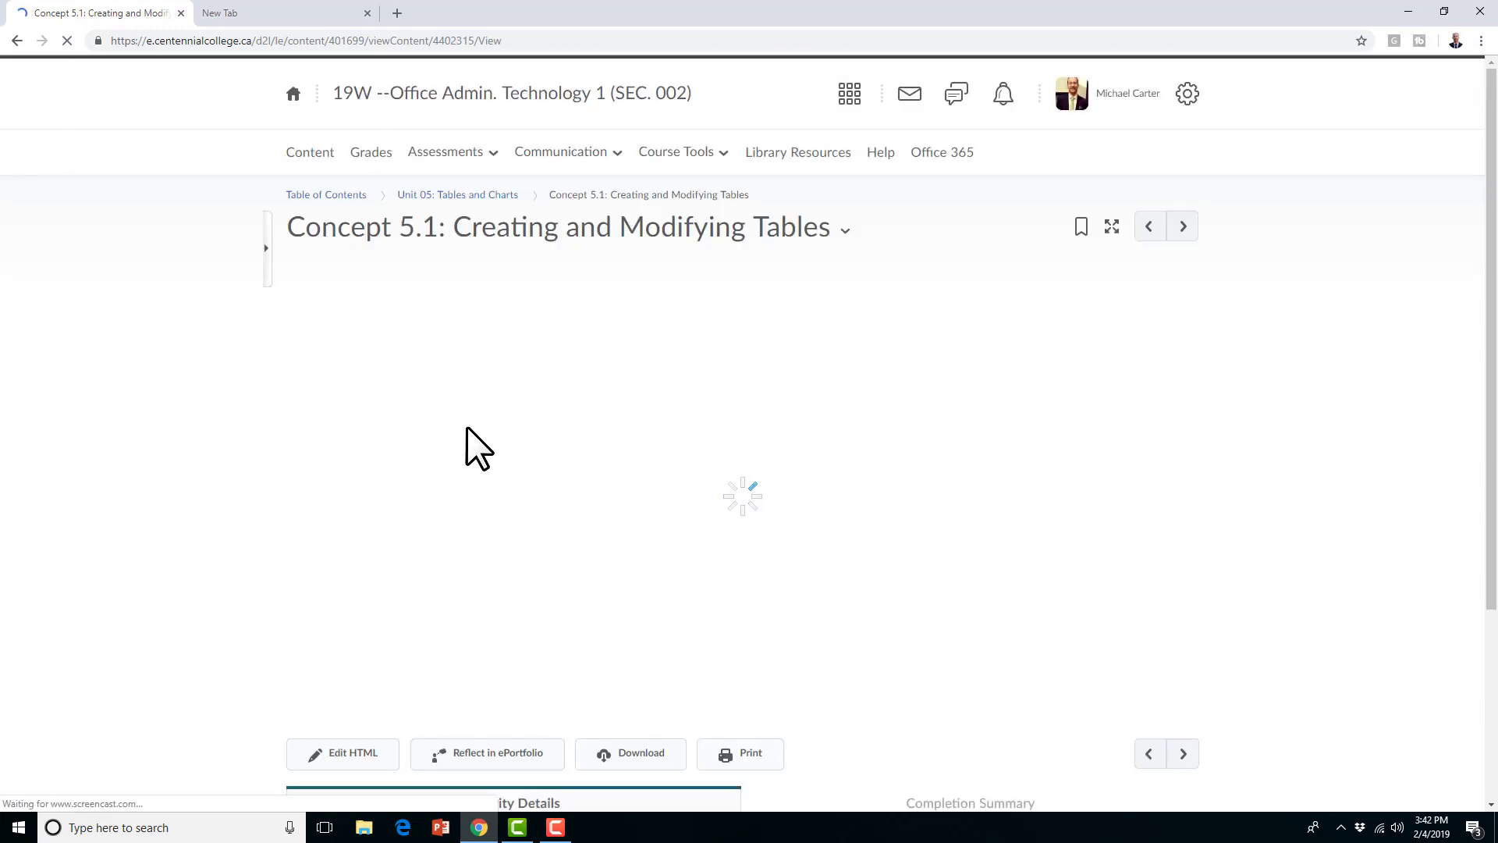
pyautogui.scroll(-10, 659, 320)
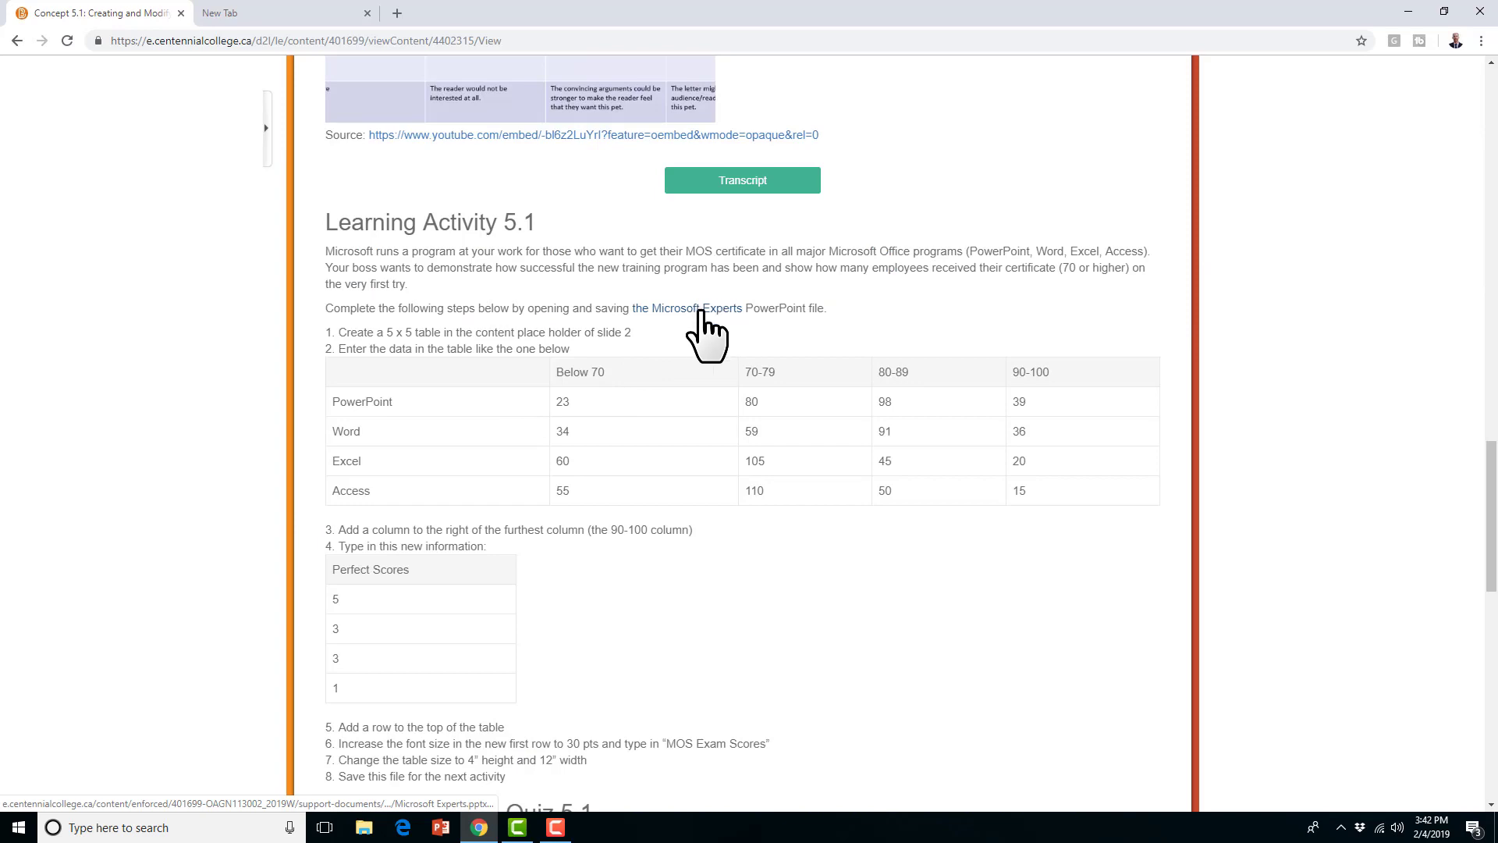
# Open the Microsoft Experts presentation, enable editing and dismiss the Office updates bar
pyautogui.click(725, 311)
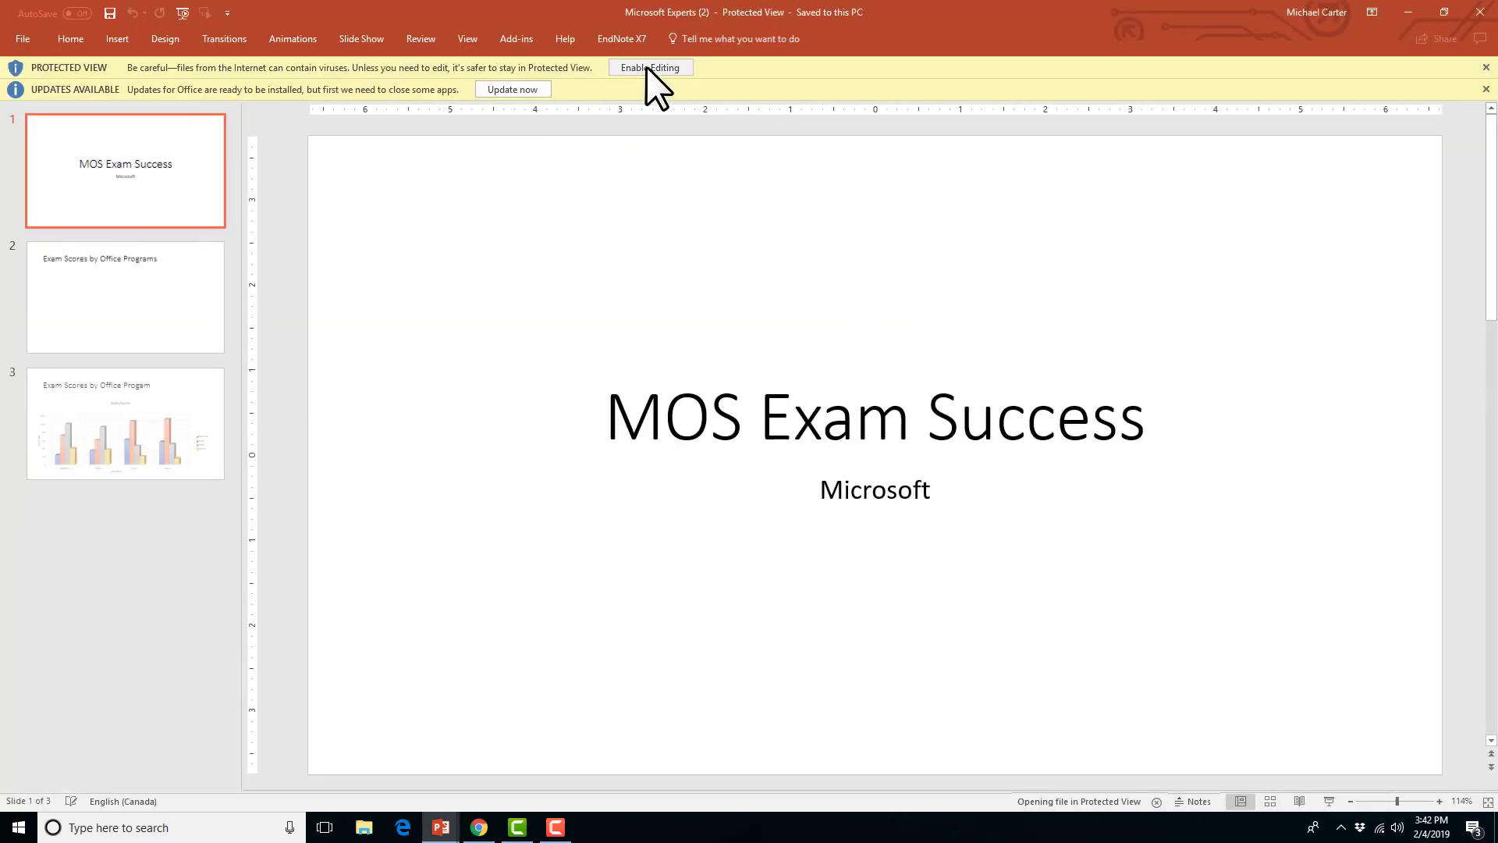
pyautogui.click(641, 69)
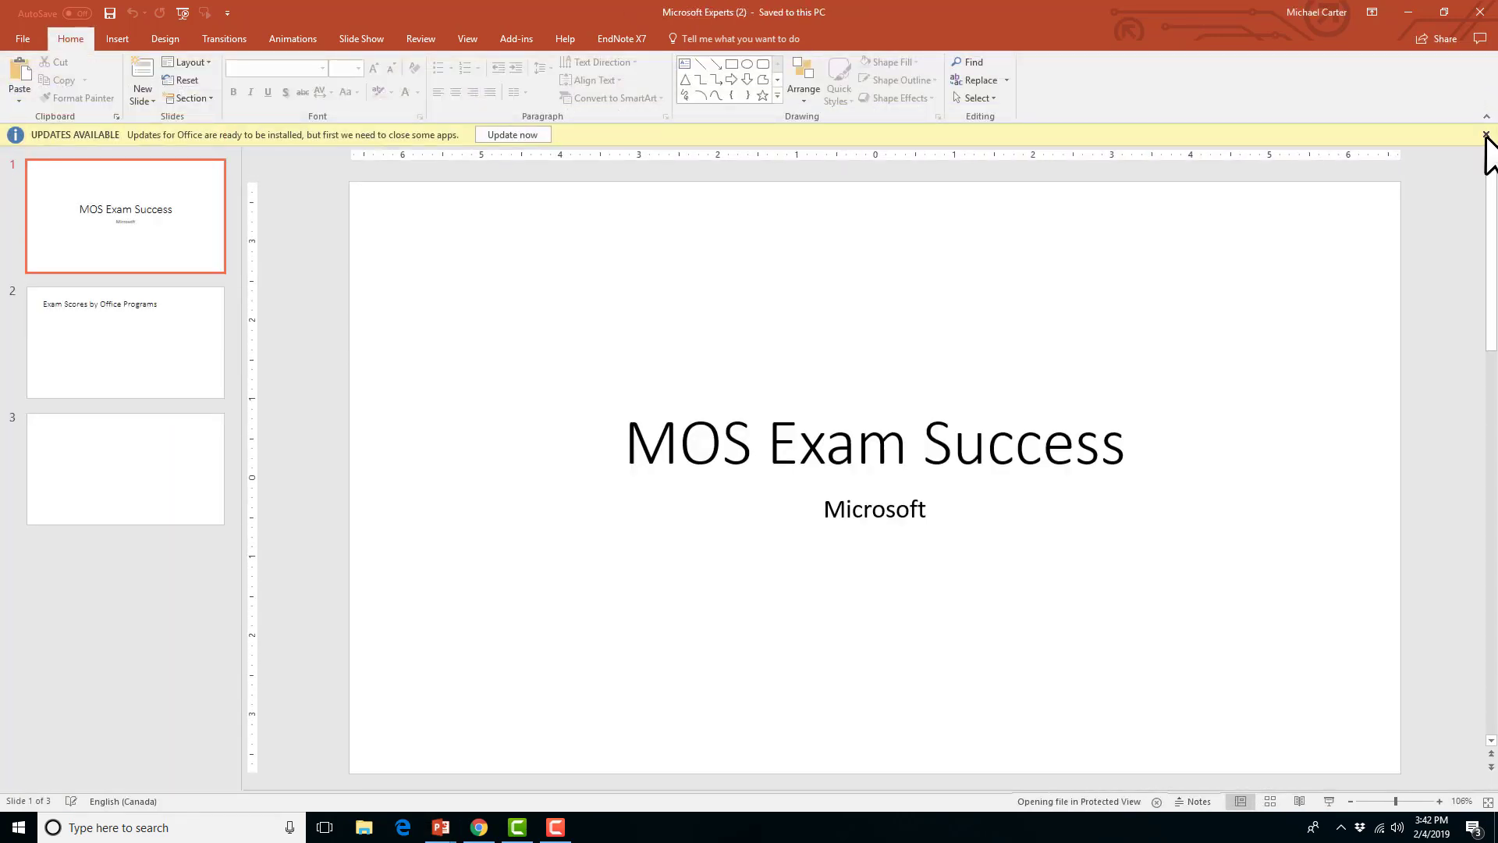
pyautogui.click(1486, 135)
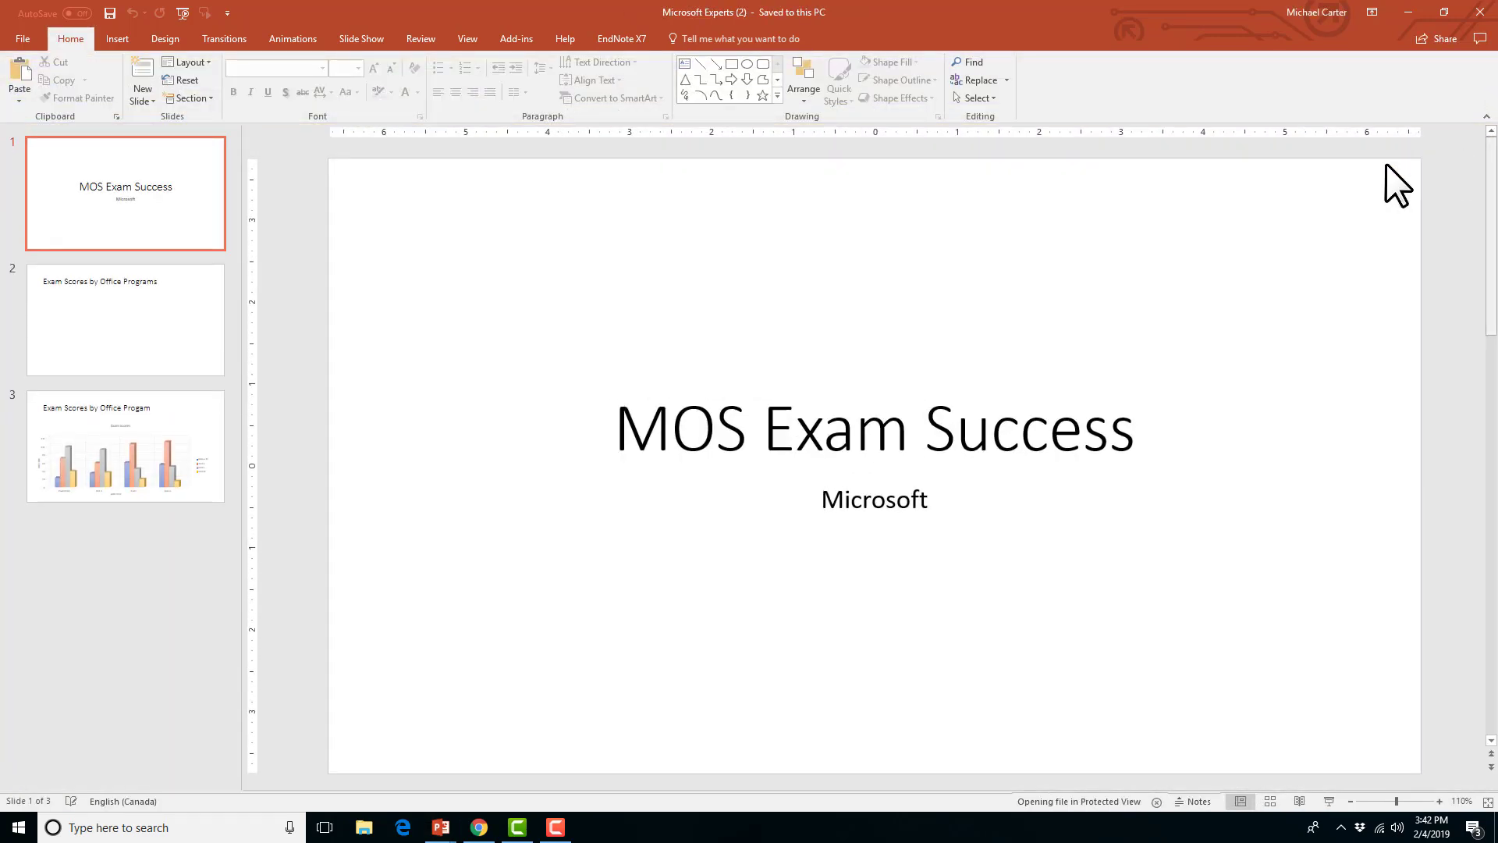
# Show slide 2, restore the window down and close the extra PowerPoint windows
pyautogui.click(163, 356)
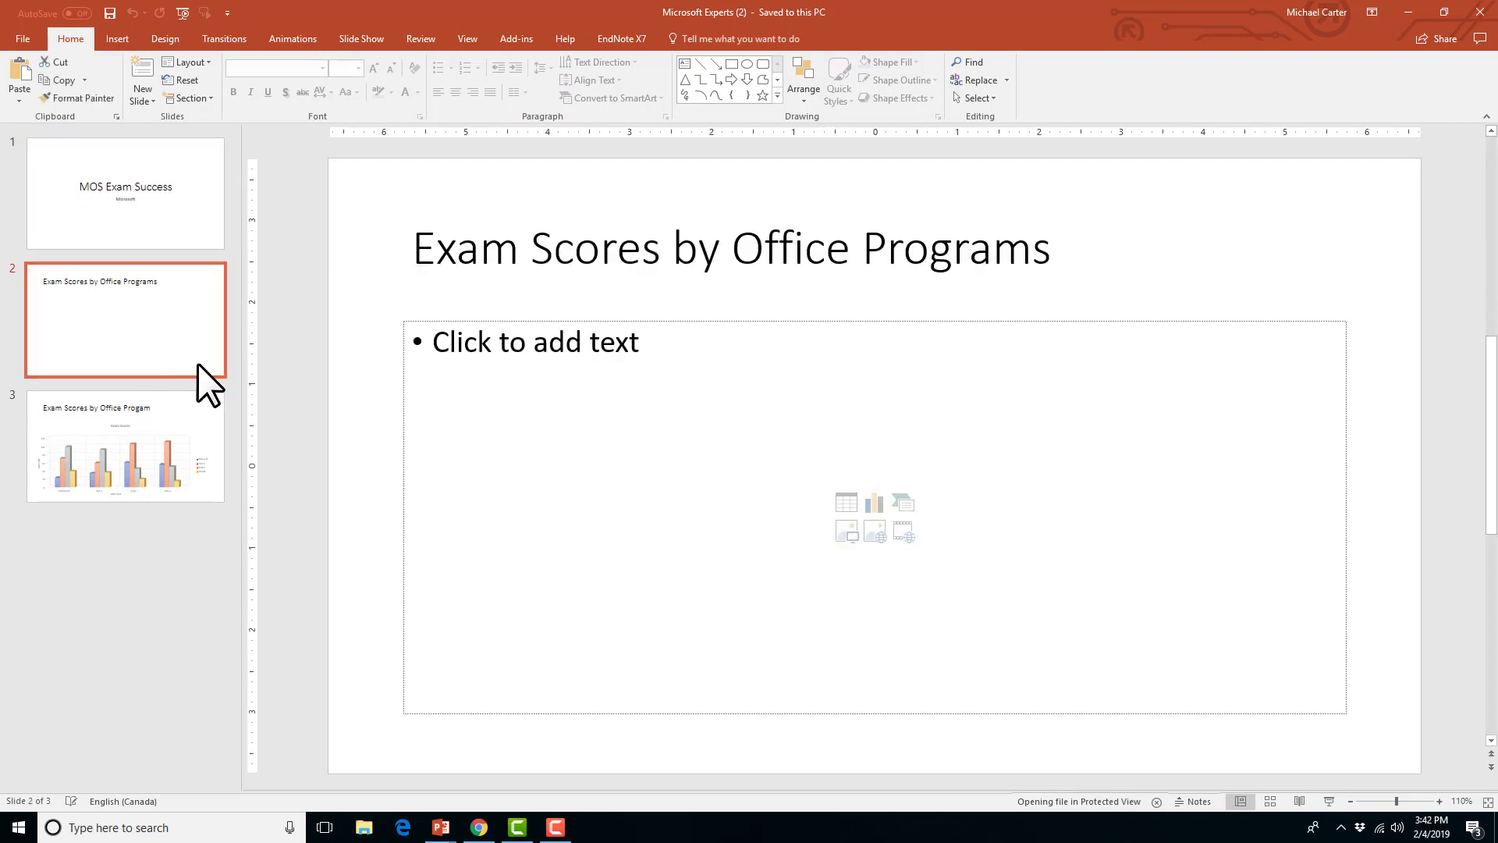
pyautogui.click(1450, 6)
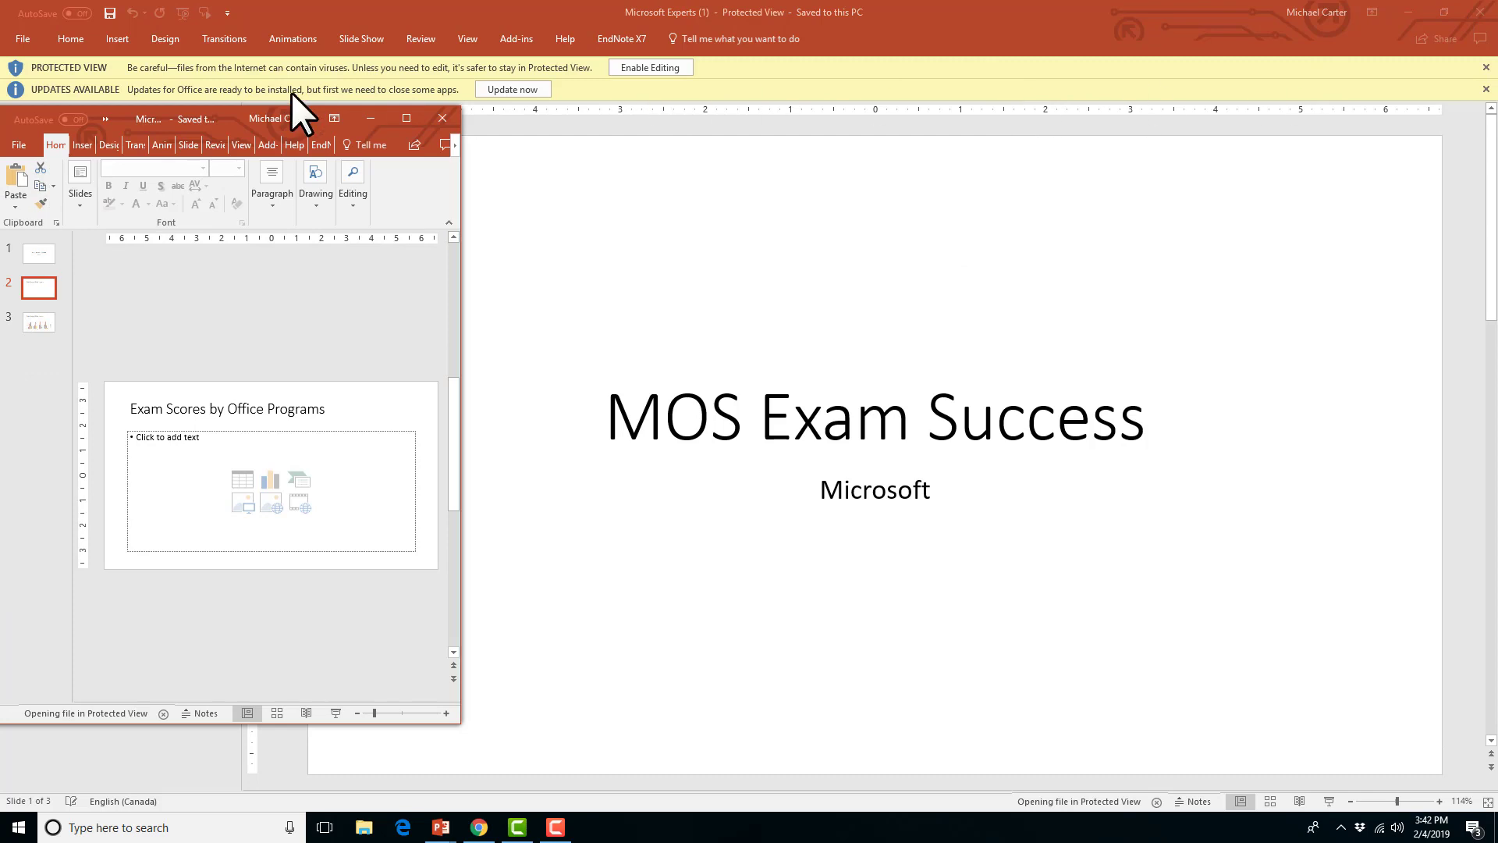
pyautogui.click(1480, 11)
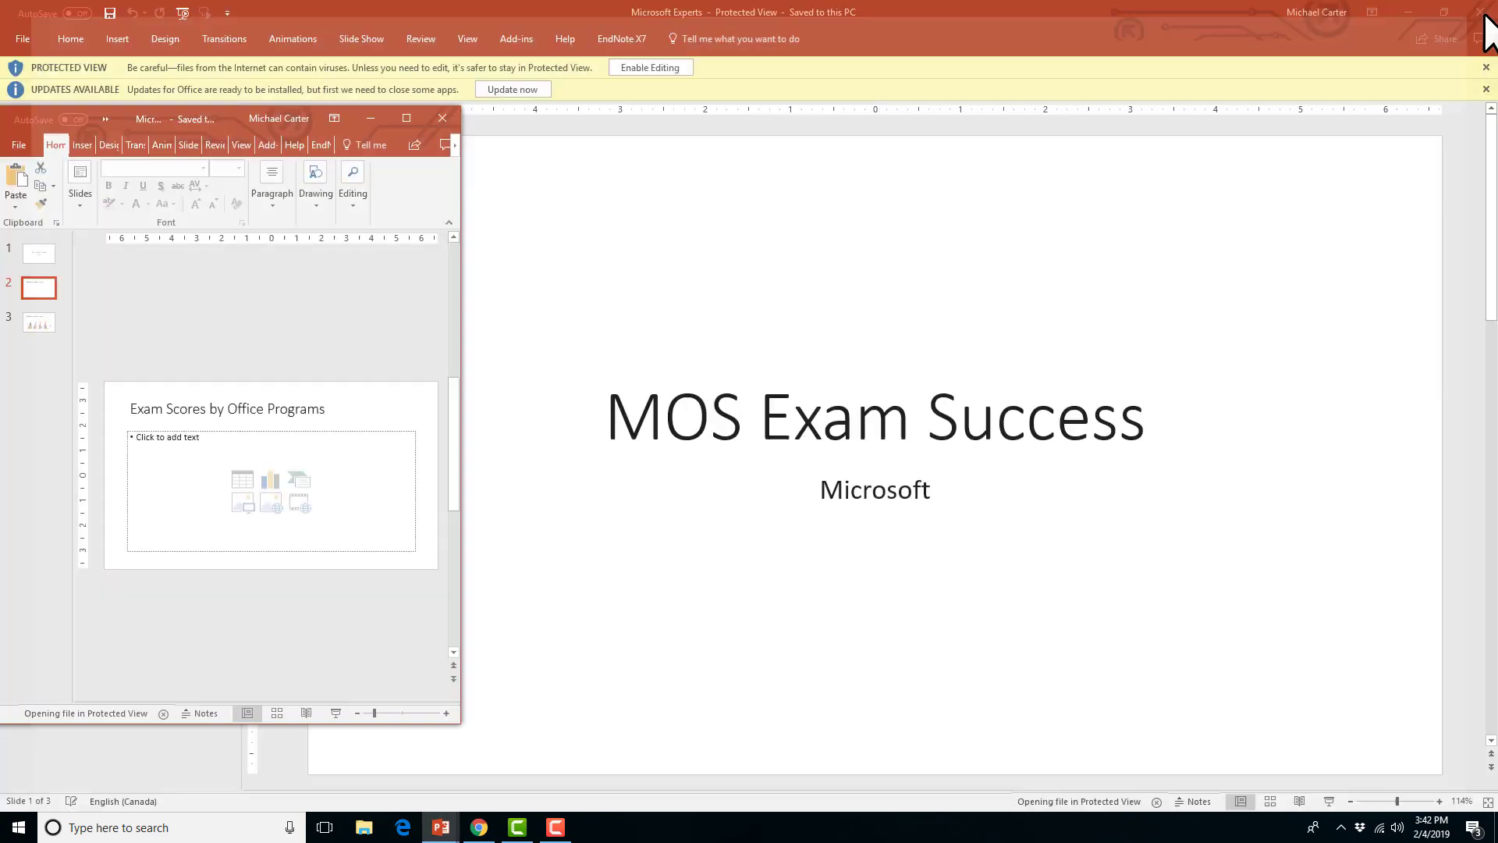
pyautogui.click(1482, 11)
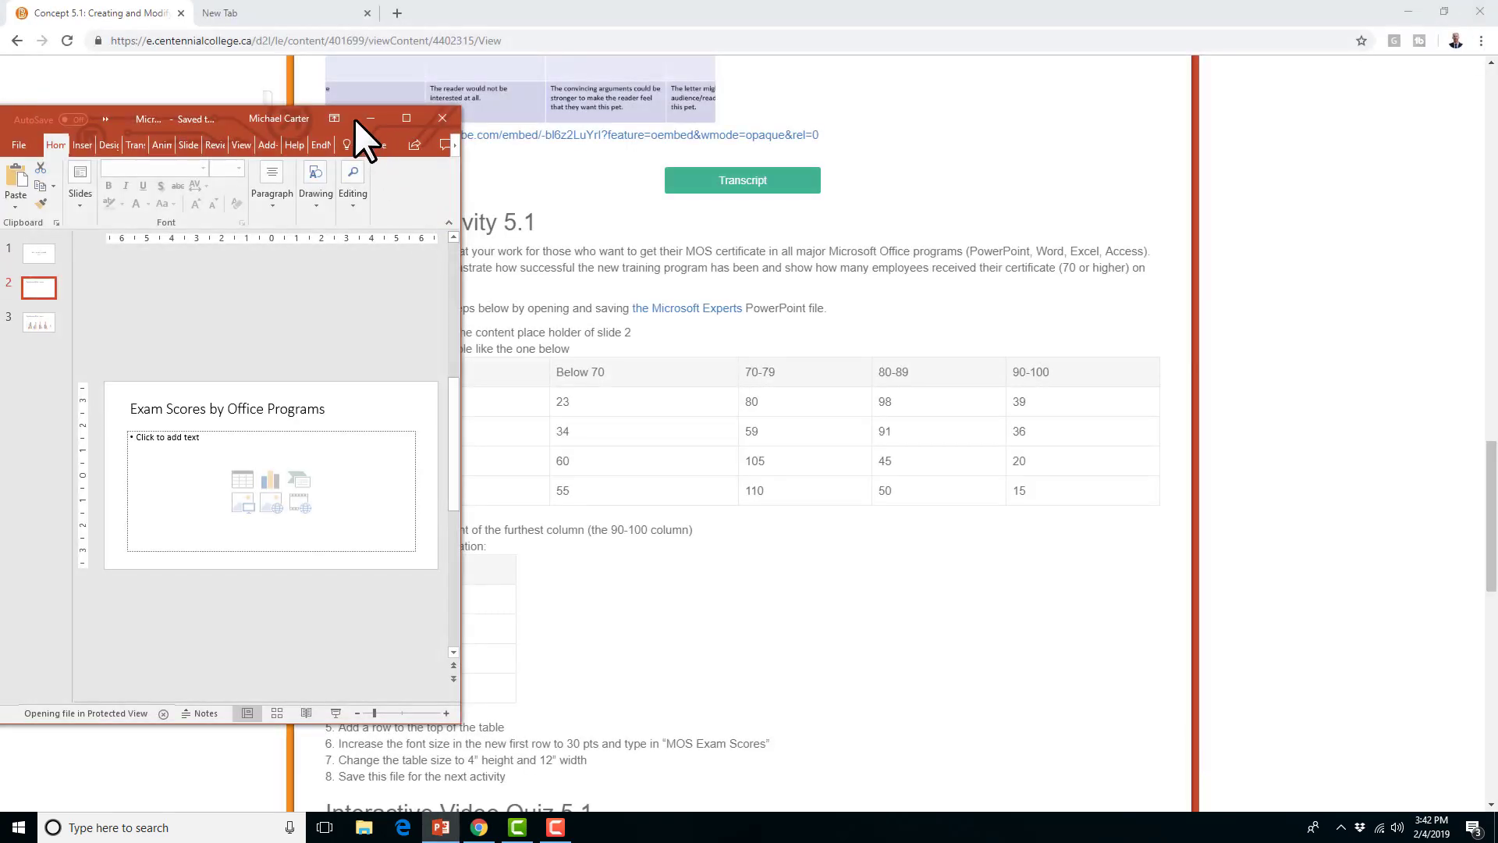
# Move the PowerPoint window right and resize it to sit above the browser's activity instructions
pyautogui.moveTo(237, 111); pyautogui.dragTo(1072, 75)
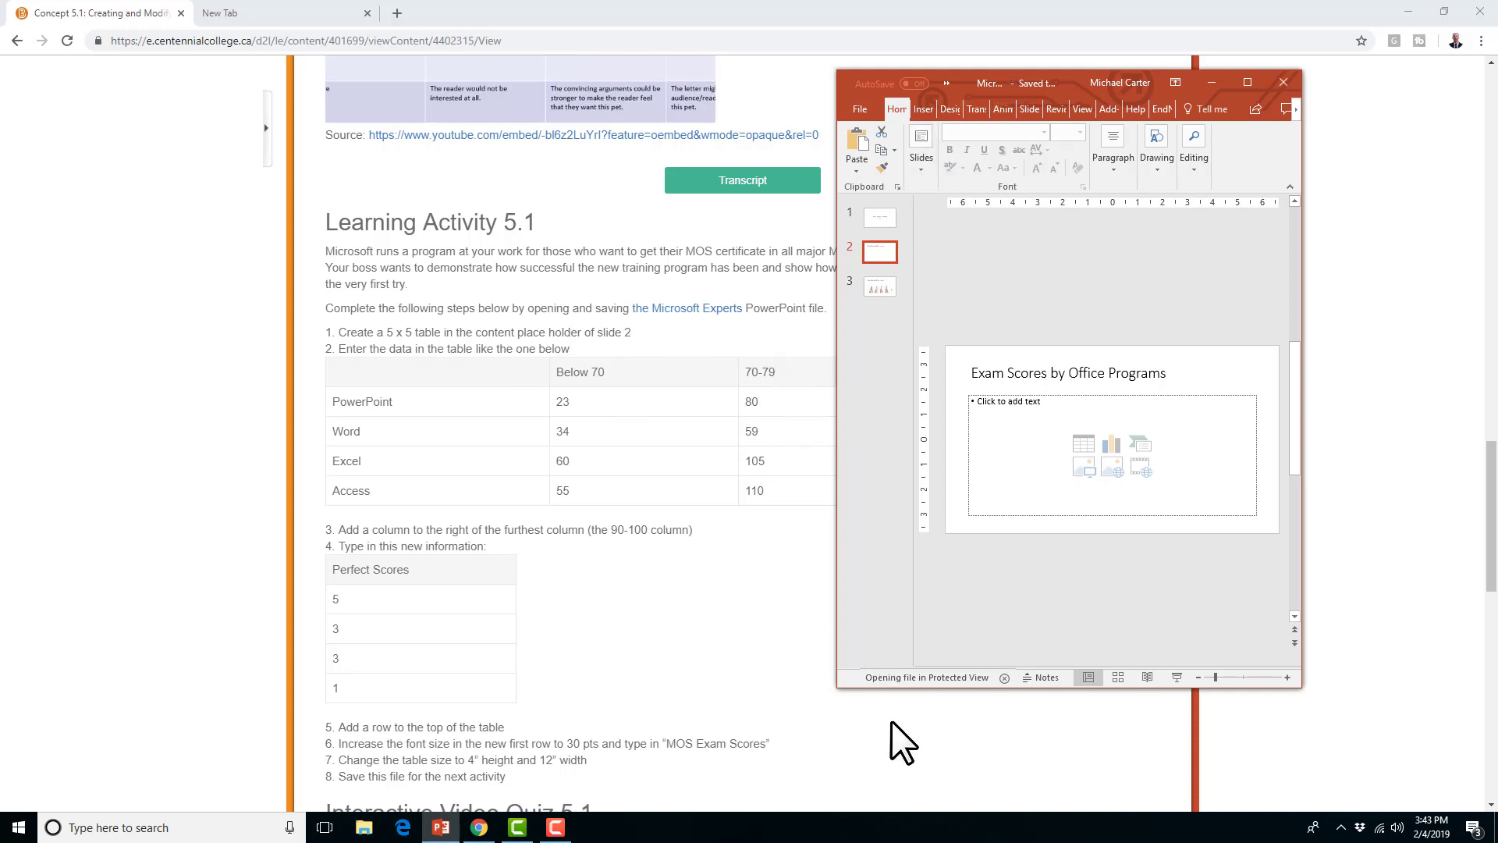
pyautogui.moveTo(919, 687); pyautogui.dragTo(903, 428)
pyautogui.scroll(3, 652, 499)
pyautogui.scroll(1, 656, 510)
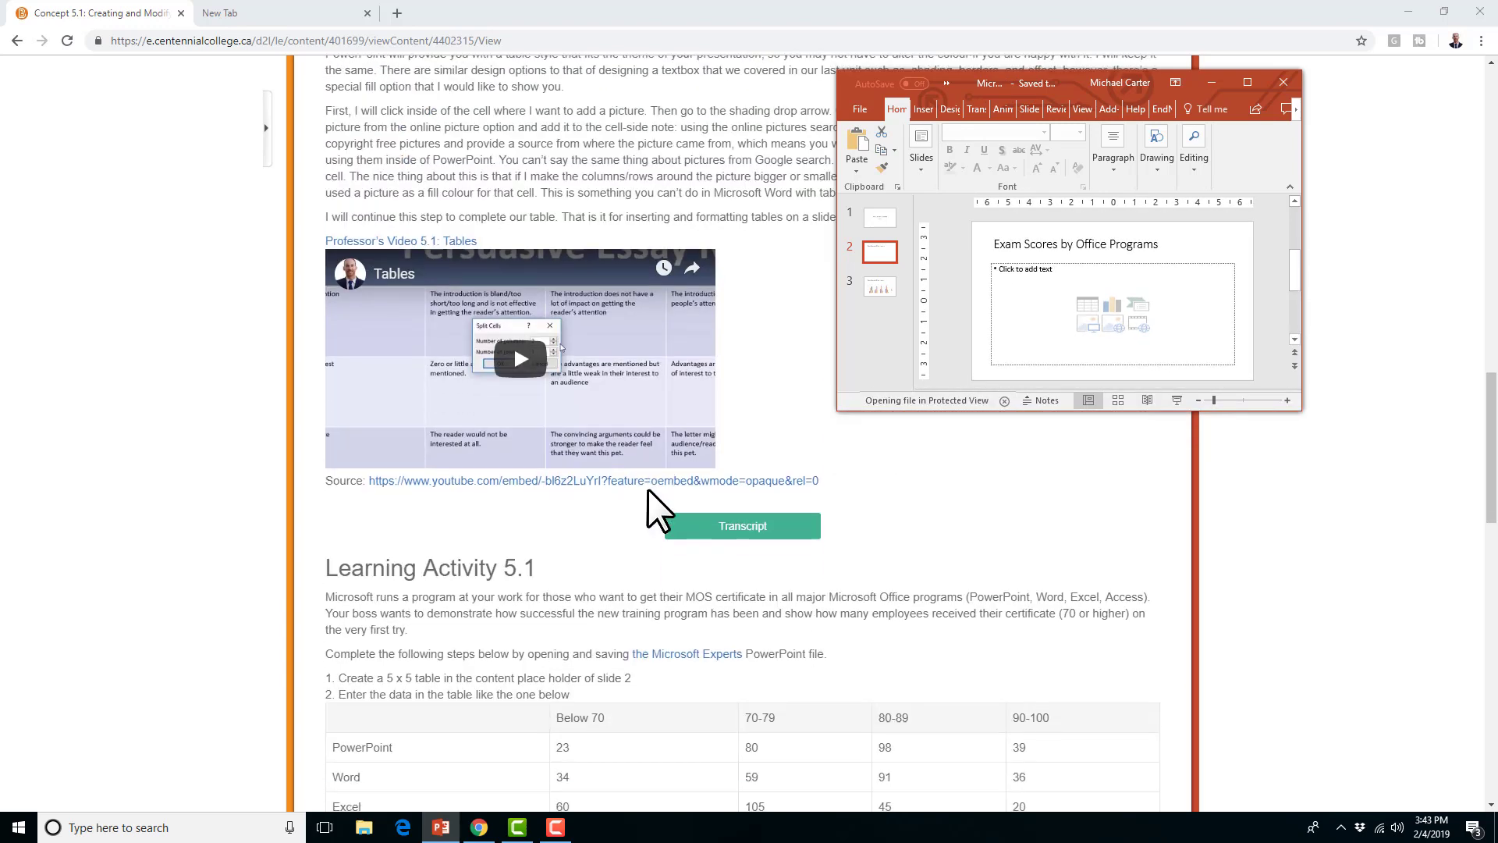
pyautogui.scroll(-1, 733, 406)
pyautogui.moveTo(826, 268); pyautogui.dragTo(72, 259)
pyautogui.moveTo(559, 414); pyautogui.dragTo(546, 550)
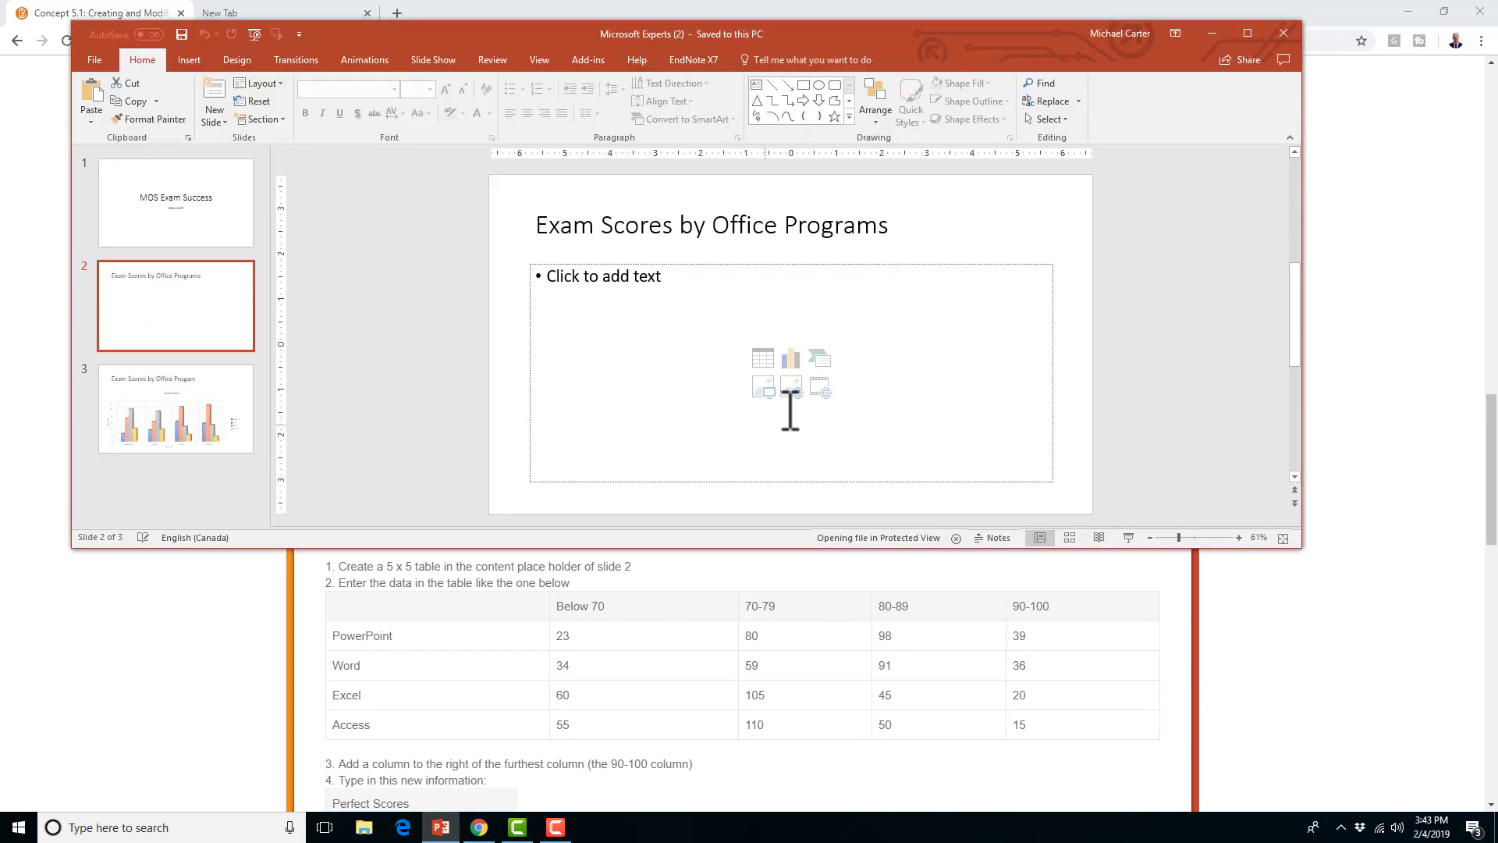
# Insert a 5 × 5 table into slide 2's content placeholder and zoom to 100%
pyautogui.click(763, 359)
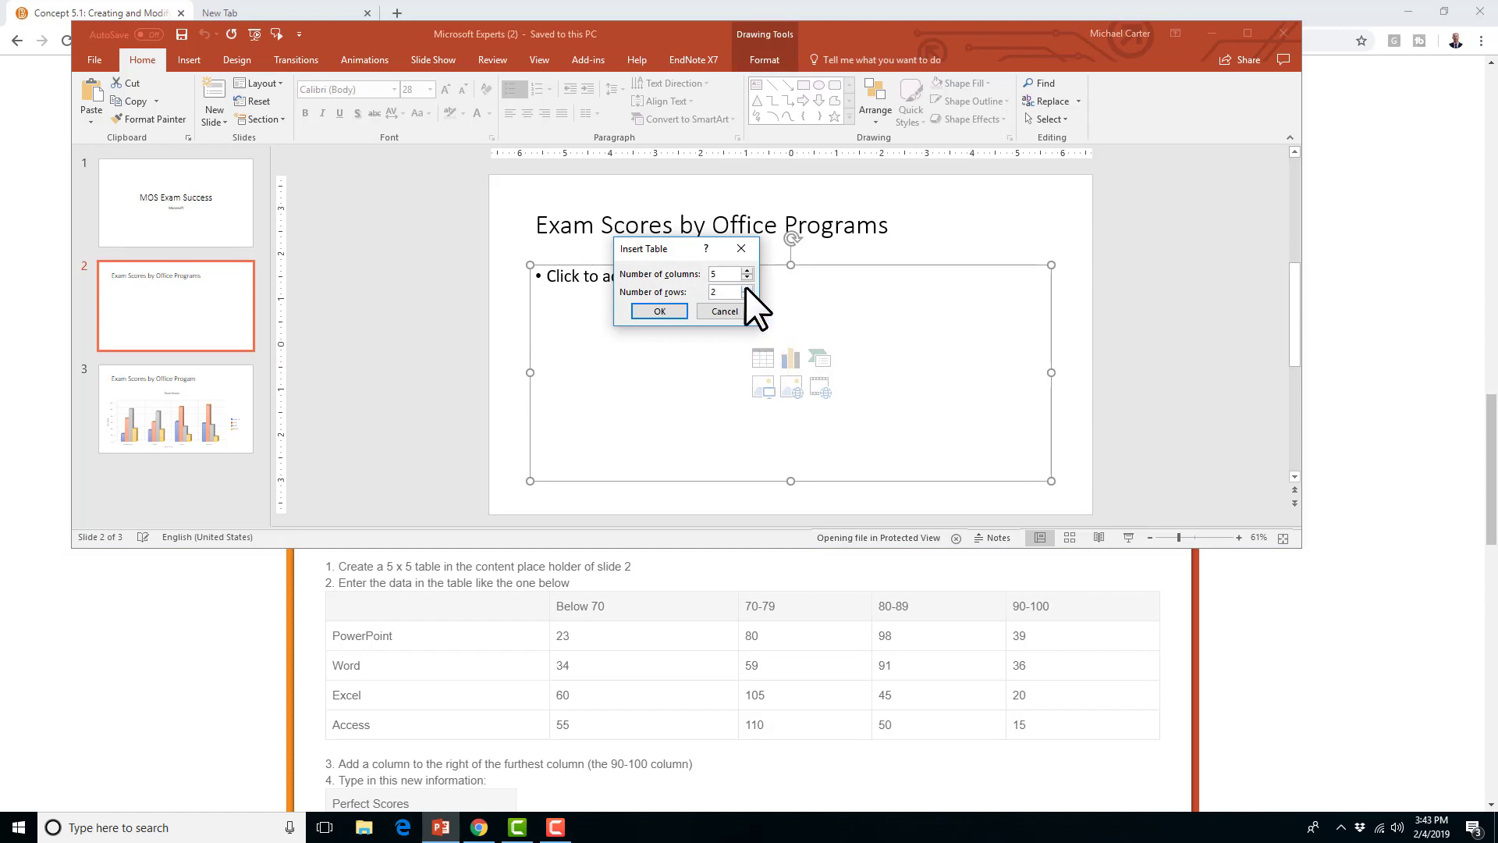
pyautogui.click(746, 288)
pyautogui.click(747, 288)
pyautogui.click(746, 288)
pyautogui.click(659, 310)
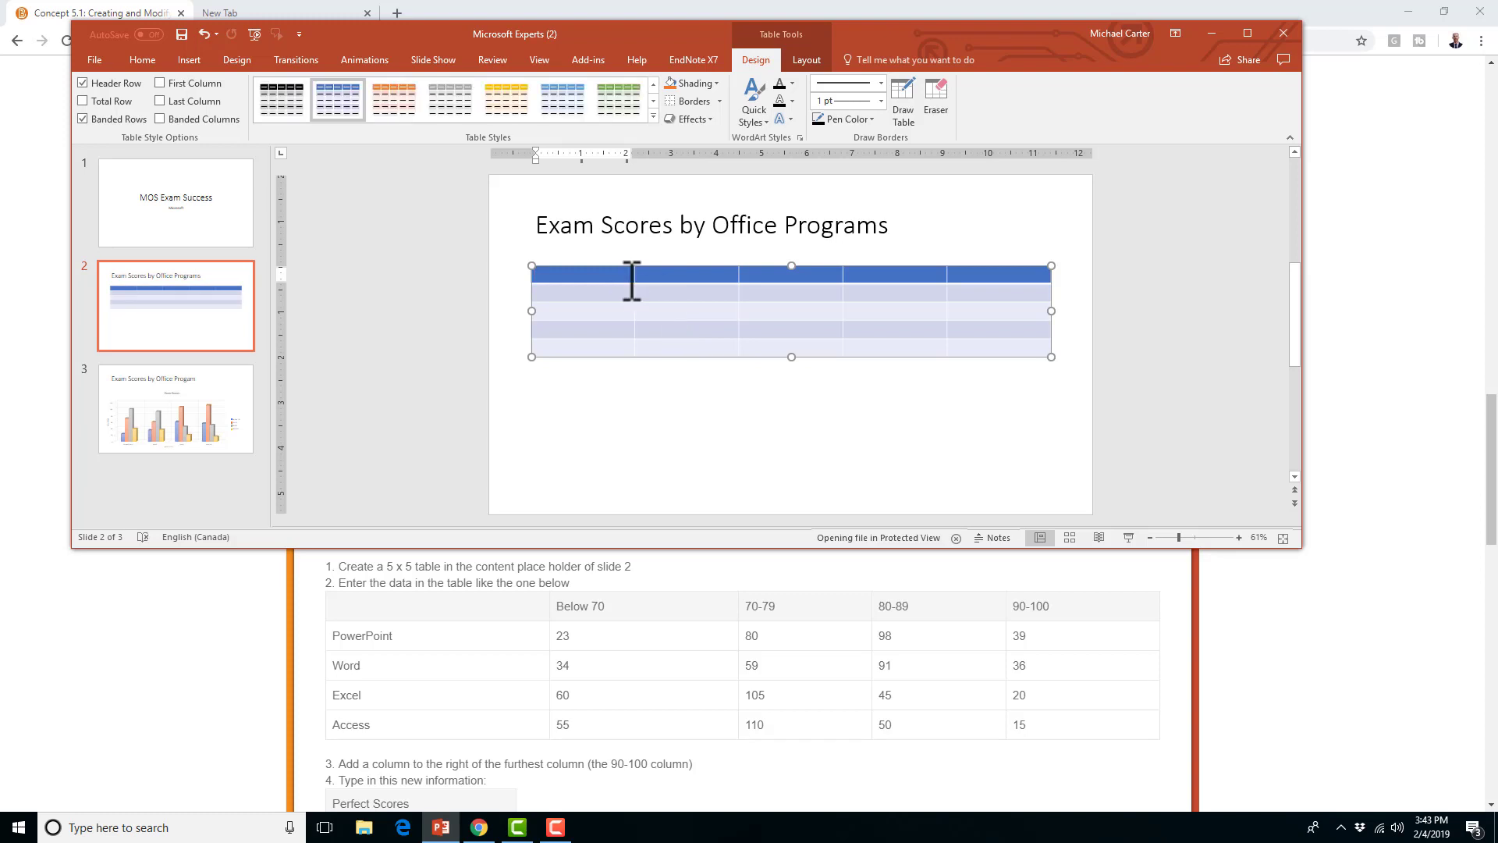
pyautogui.click(1238, 539)
pyautogui.click(1237, 538)
pyautogui.click(1238, 539)
pyautogui.click(1238, 538)
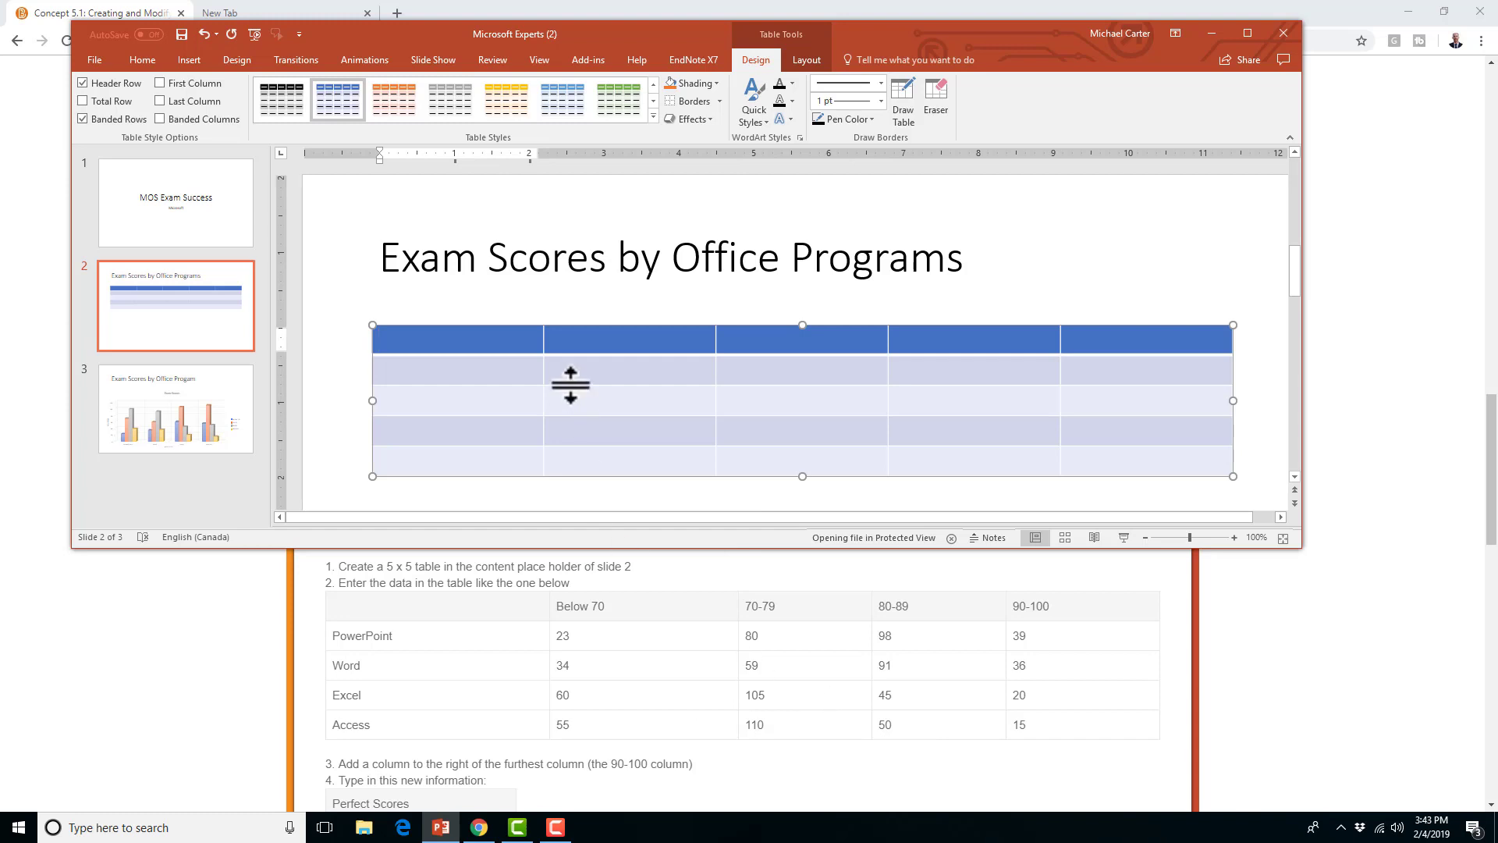
# Work across the table's header row cells, ending in the first cell of row 2
pyautogui.click(609, 343)
pyautogui.click(501, 344)
pyautogui.click(655, 341)
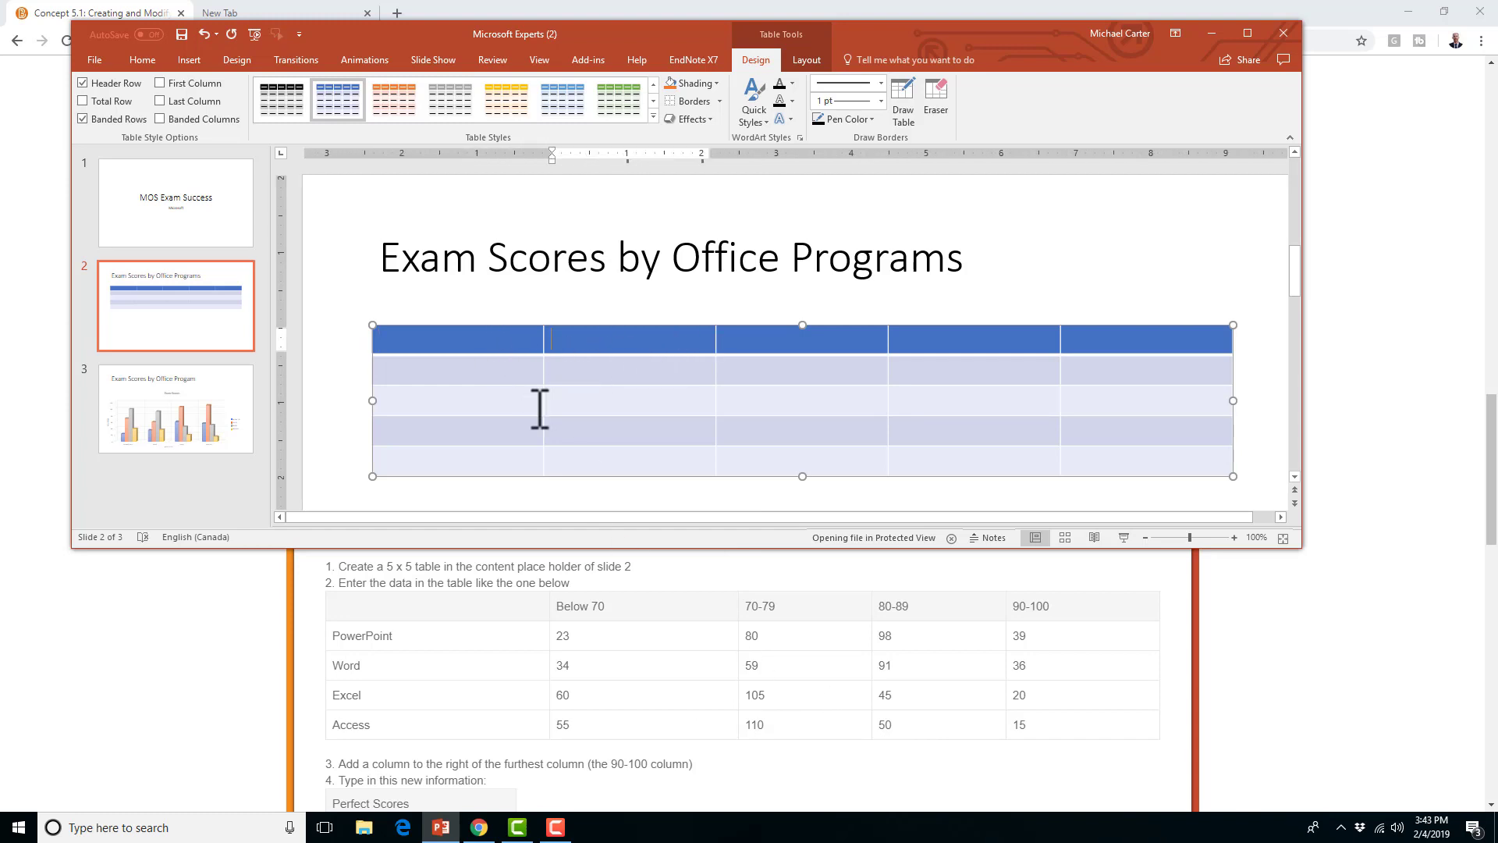
pyautogui.click(769, 380)
pyautogui.click(993, 355)
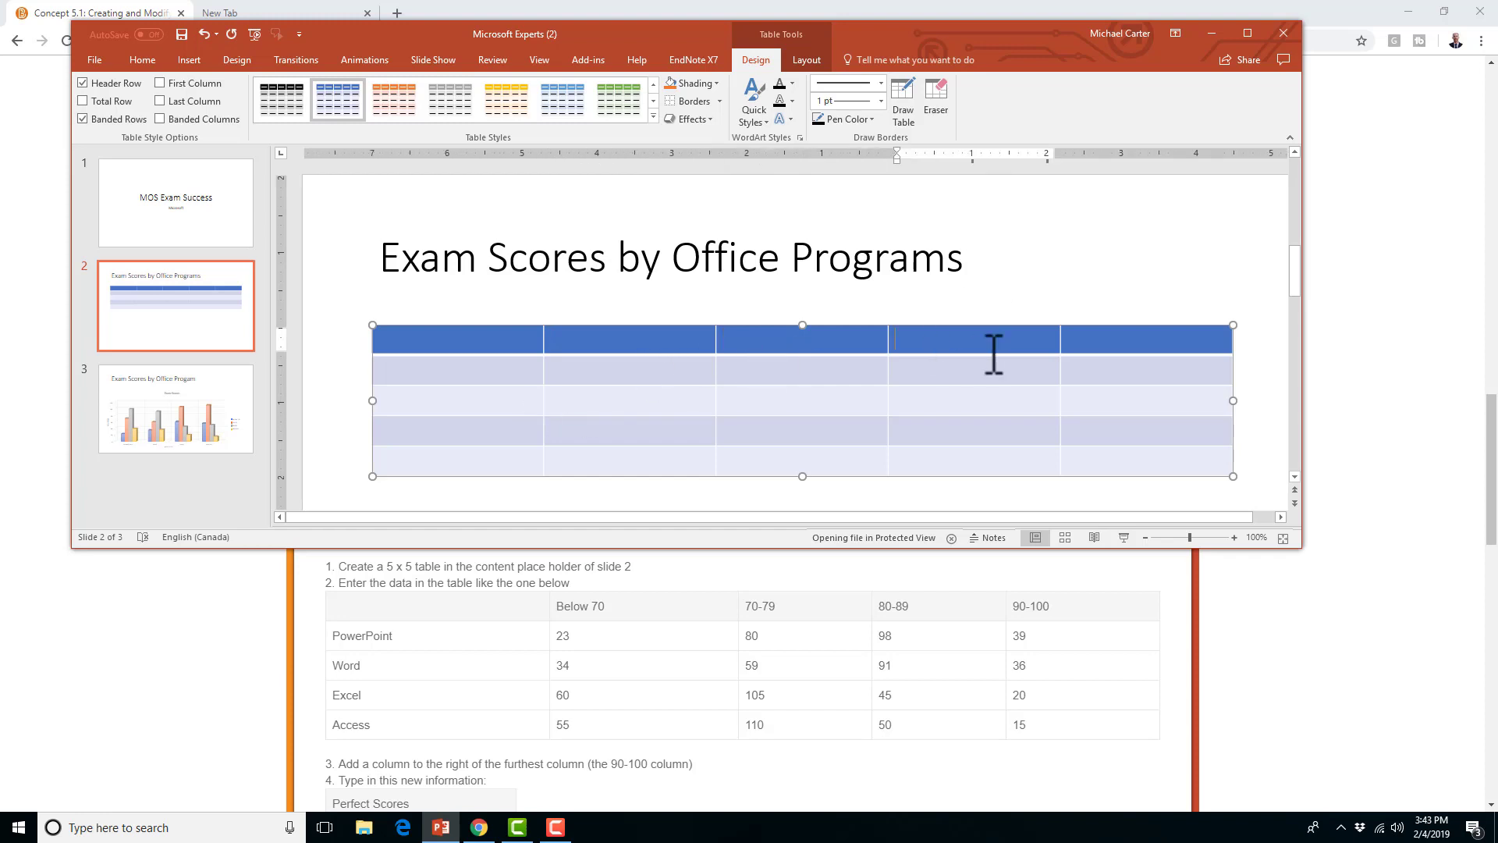
pyautogui.press('Tab')
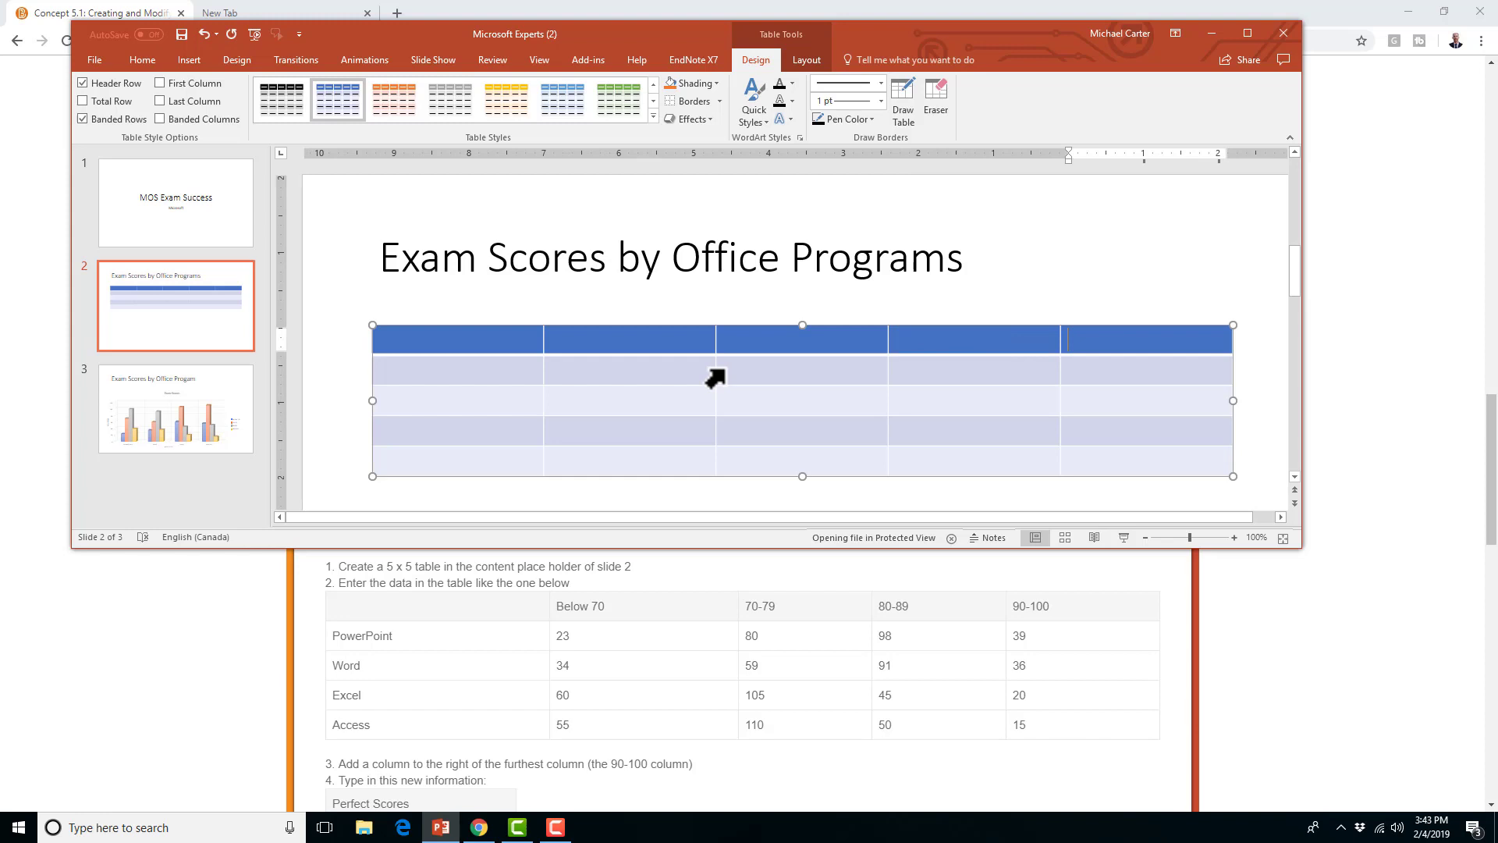
pyautogui.press('Return')
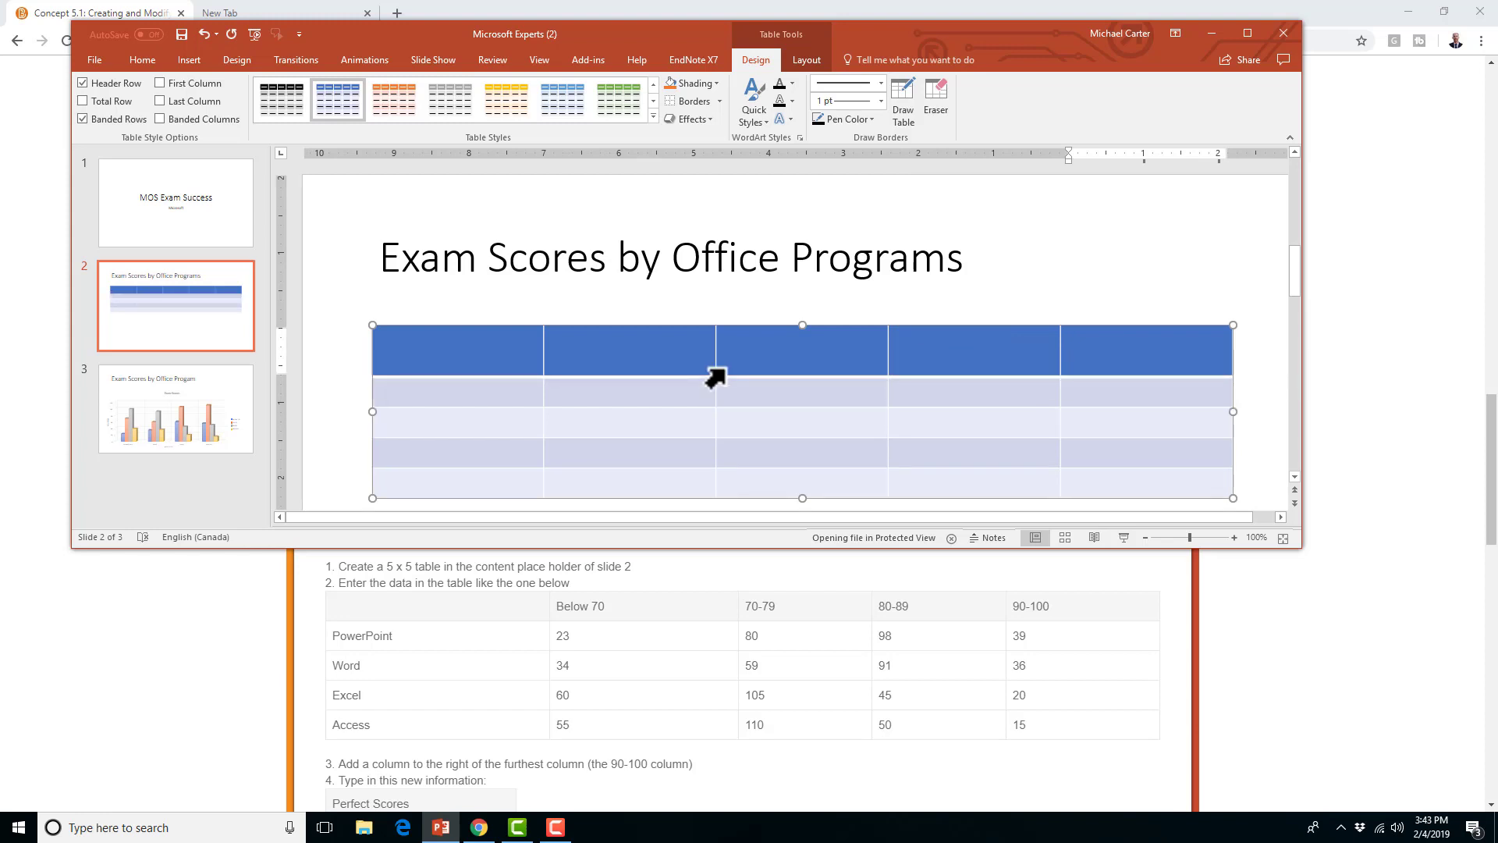
pyautogui.press('BackSpace')
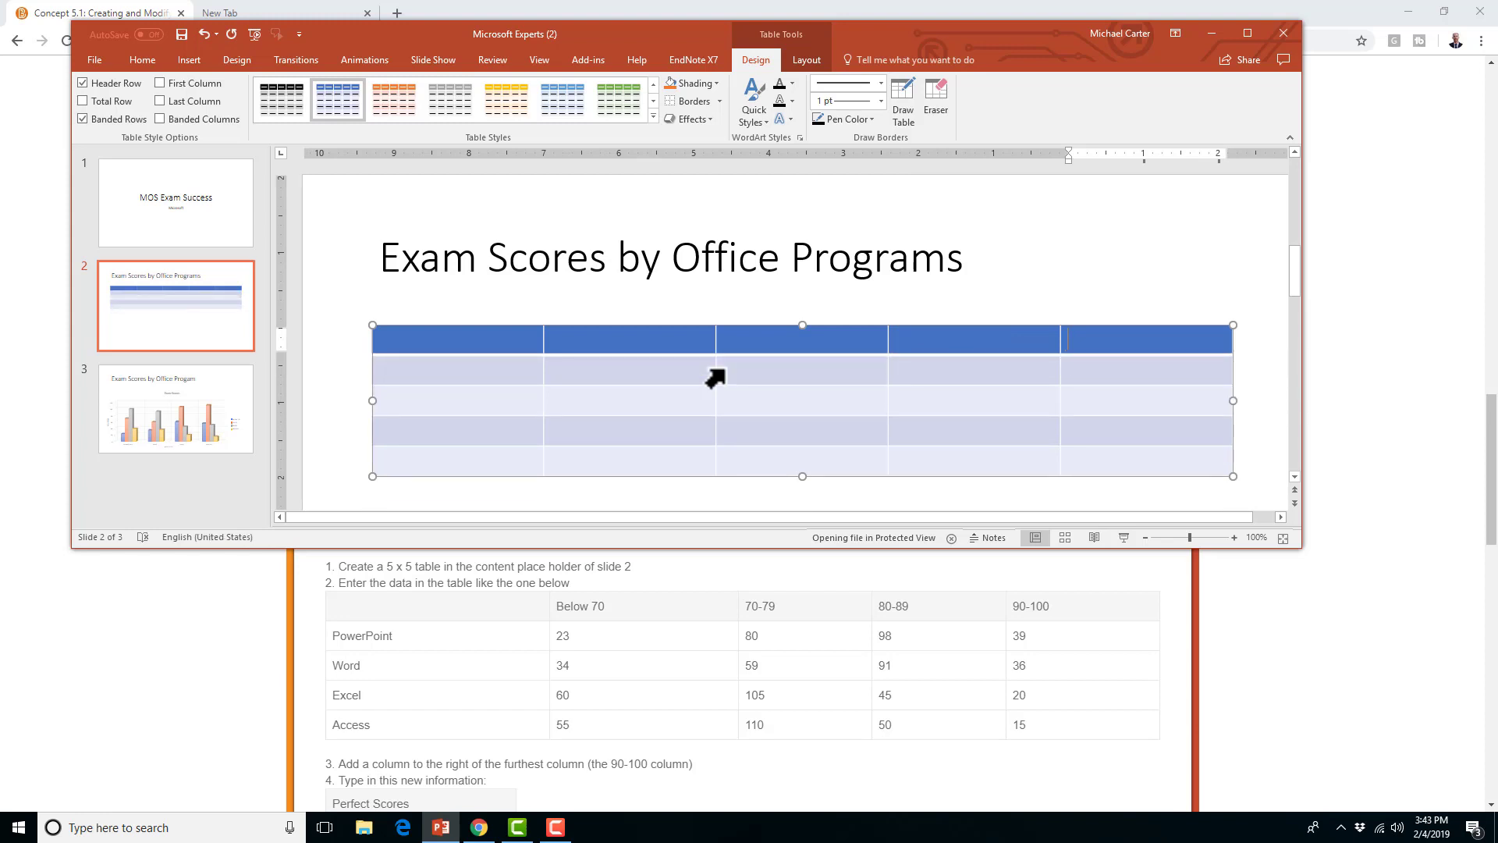
pyautogui.press('Return')
pyautogui.press('BackSpace')
pyautogui.press('Tab')
pyautogui.press('Tab')
pyautogui.press('Tab')
pyautogui.press('Tab')
pyautogui.press('Tab')
pyautogui.press('Tab')
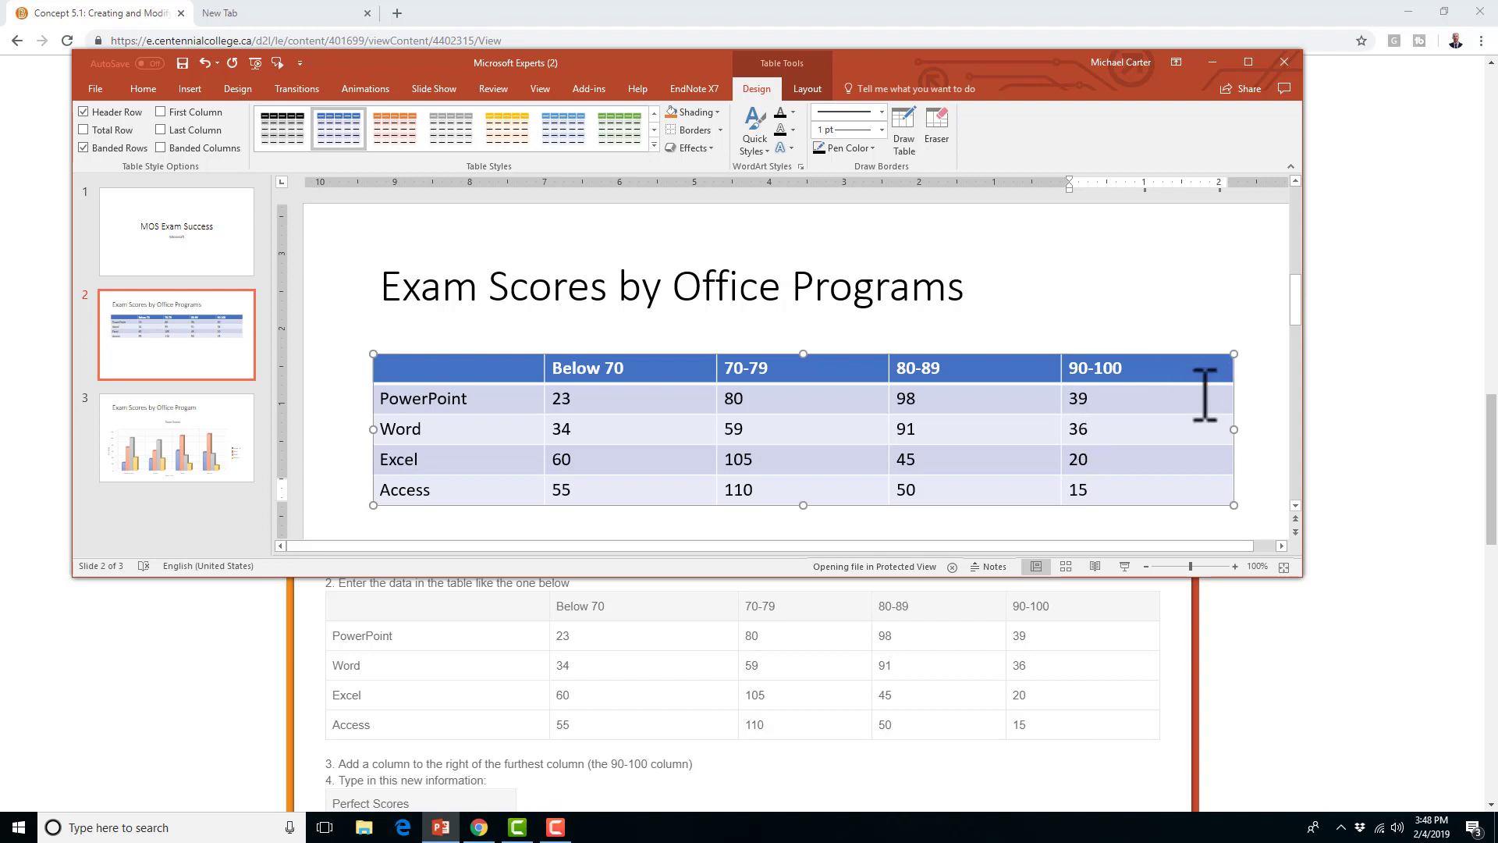
# Place the caret in the table's 90-100 header cell
pyautogui.click(1195, 367)
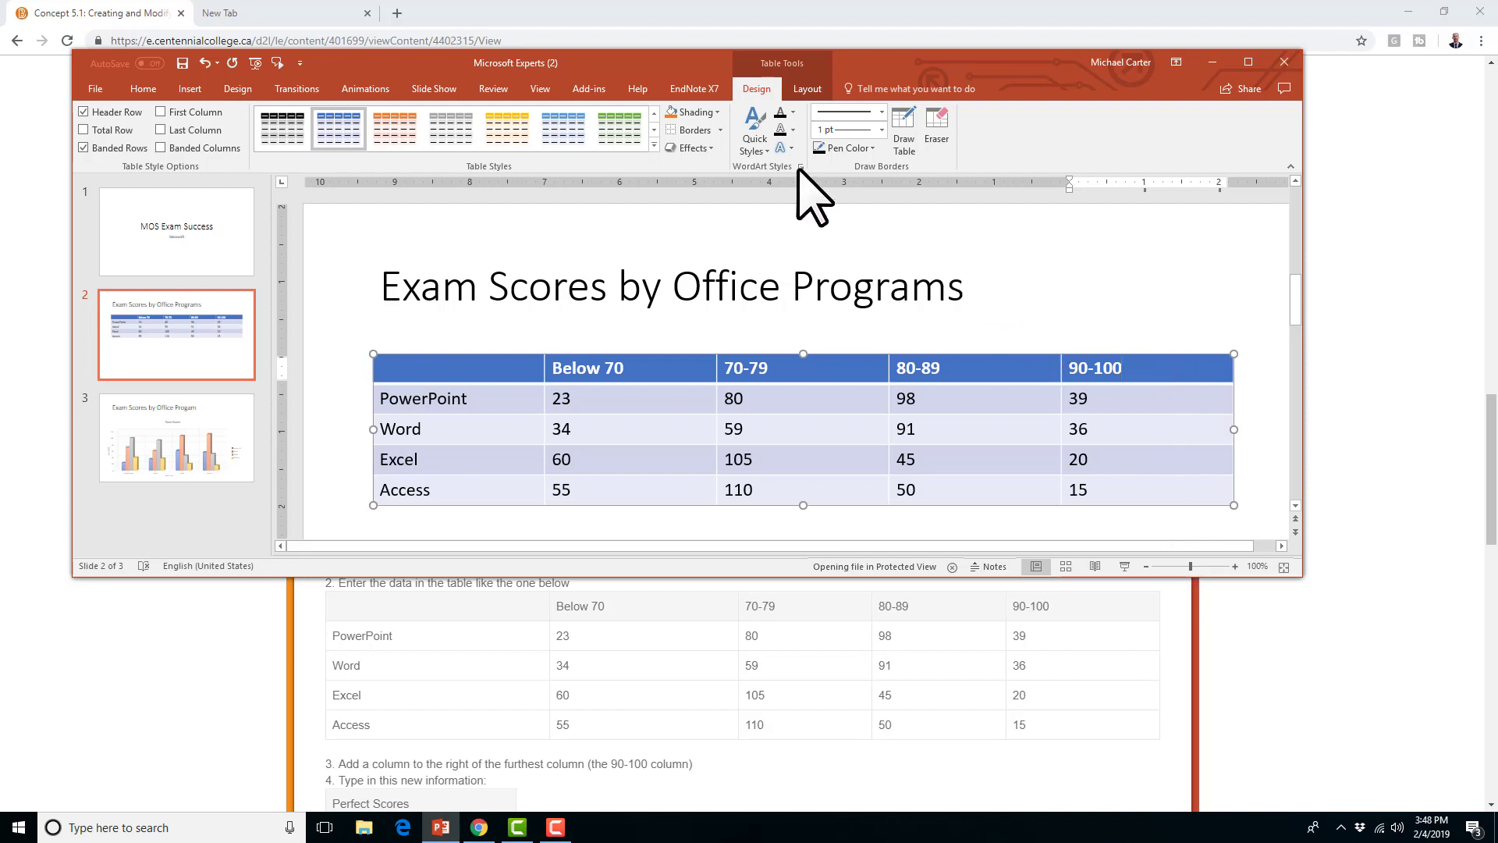
# Insert a new column to the right of the 90-100 column and select its header cell
pyautogui.click(808, 90)
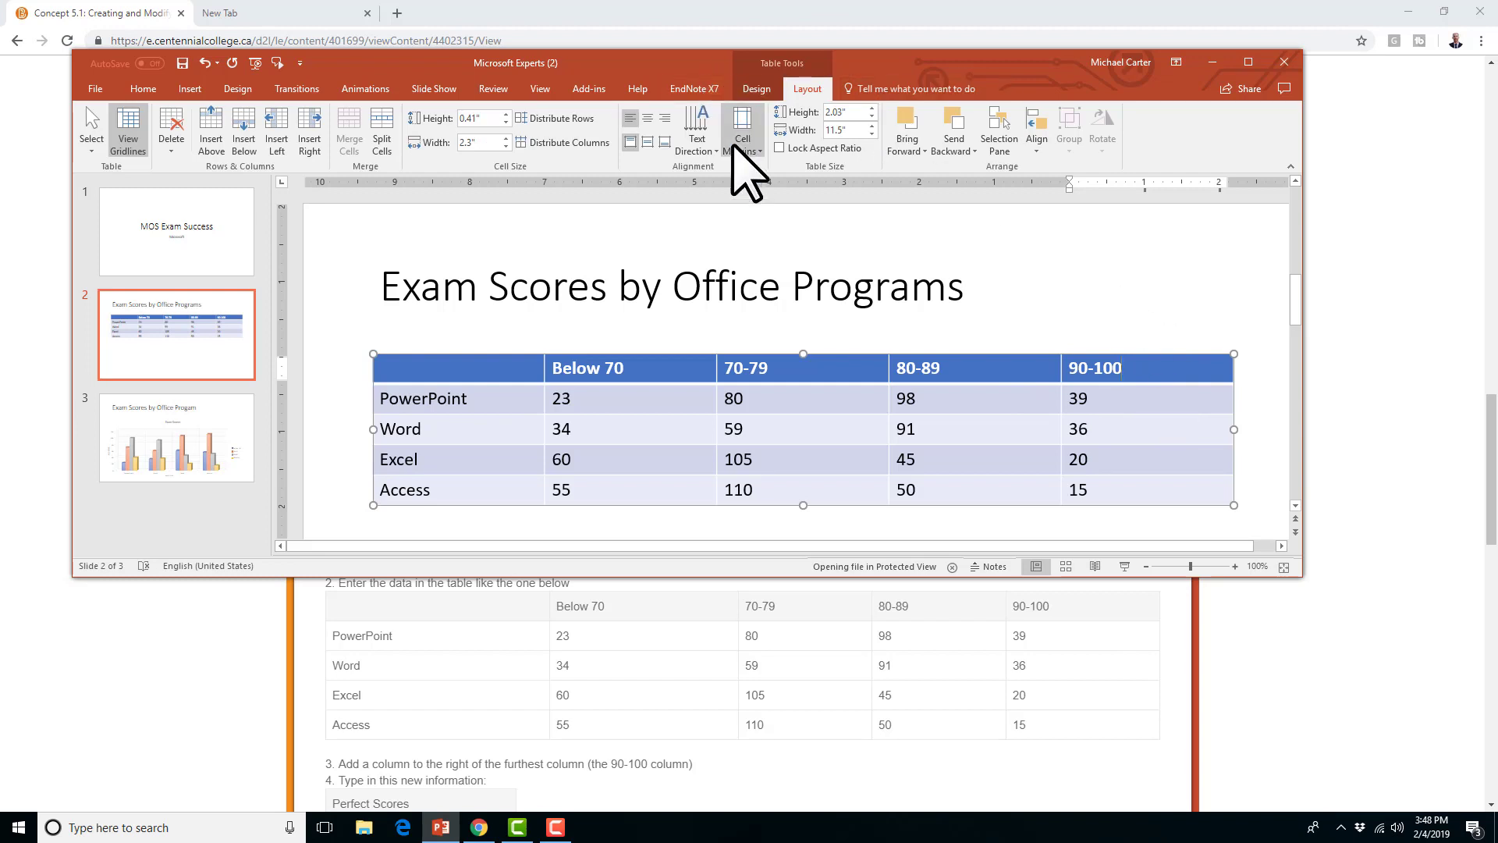
pyautogui.click(310, 141)
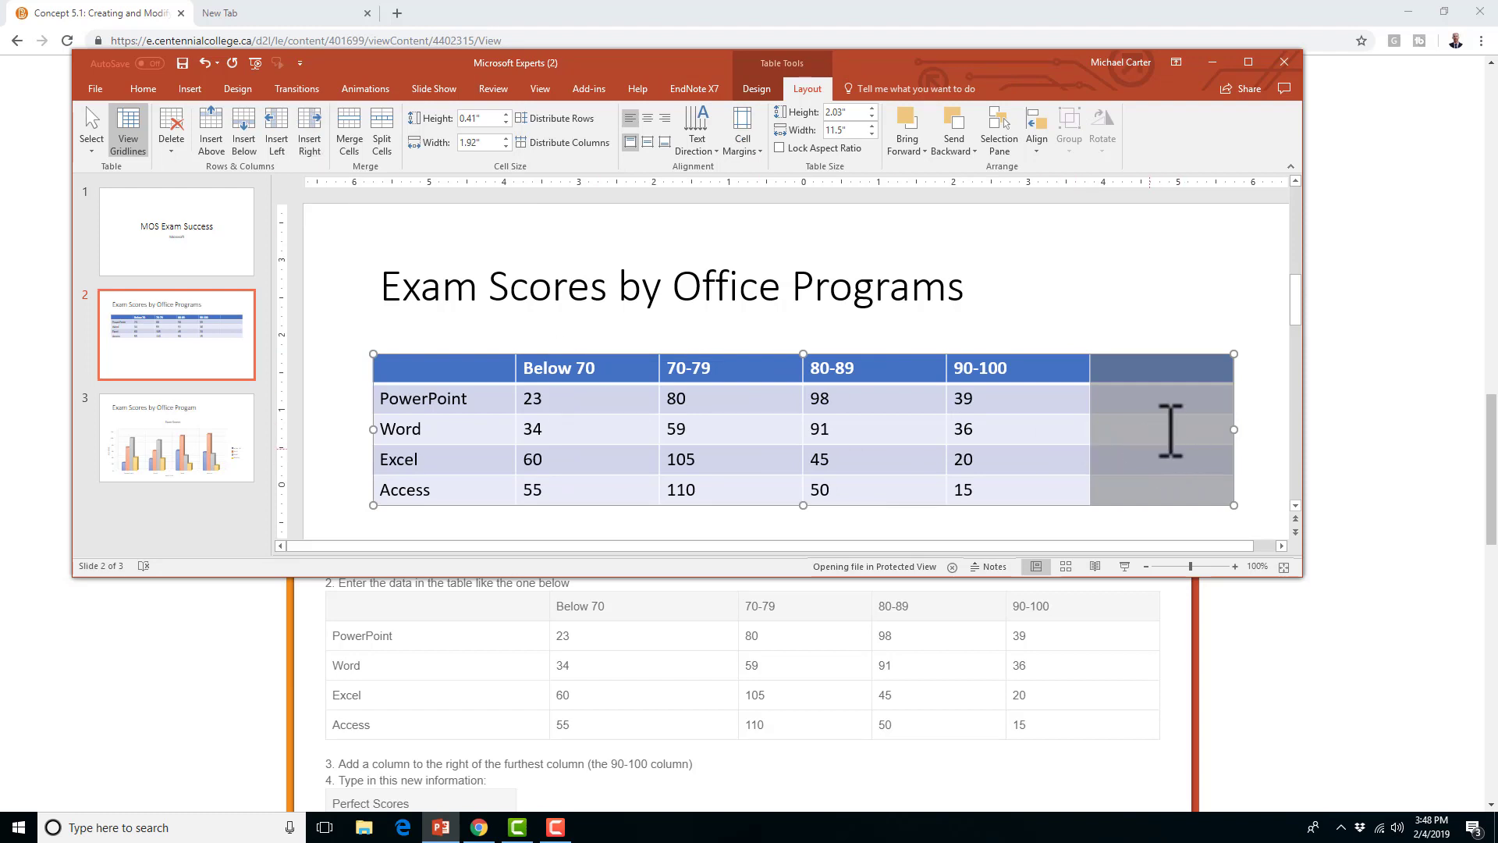
pyautogui.click(1154, 378)
# Bring the course page forward and scroll to the Perfect Scores values
pyautogui.scroll(-1, 1154, 468)
pyautogui.click(1240, 699)
pyautogui.scroll(-1, 1240, 677)
pyautogui.scroll(-5, 1256, 703)
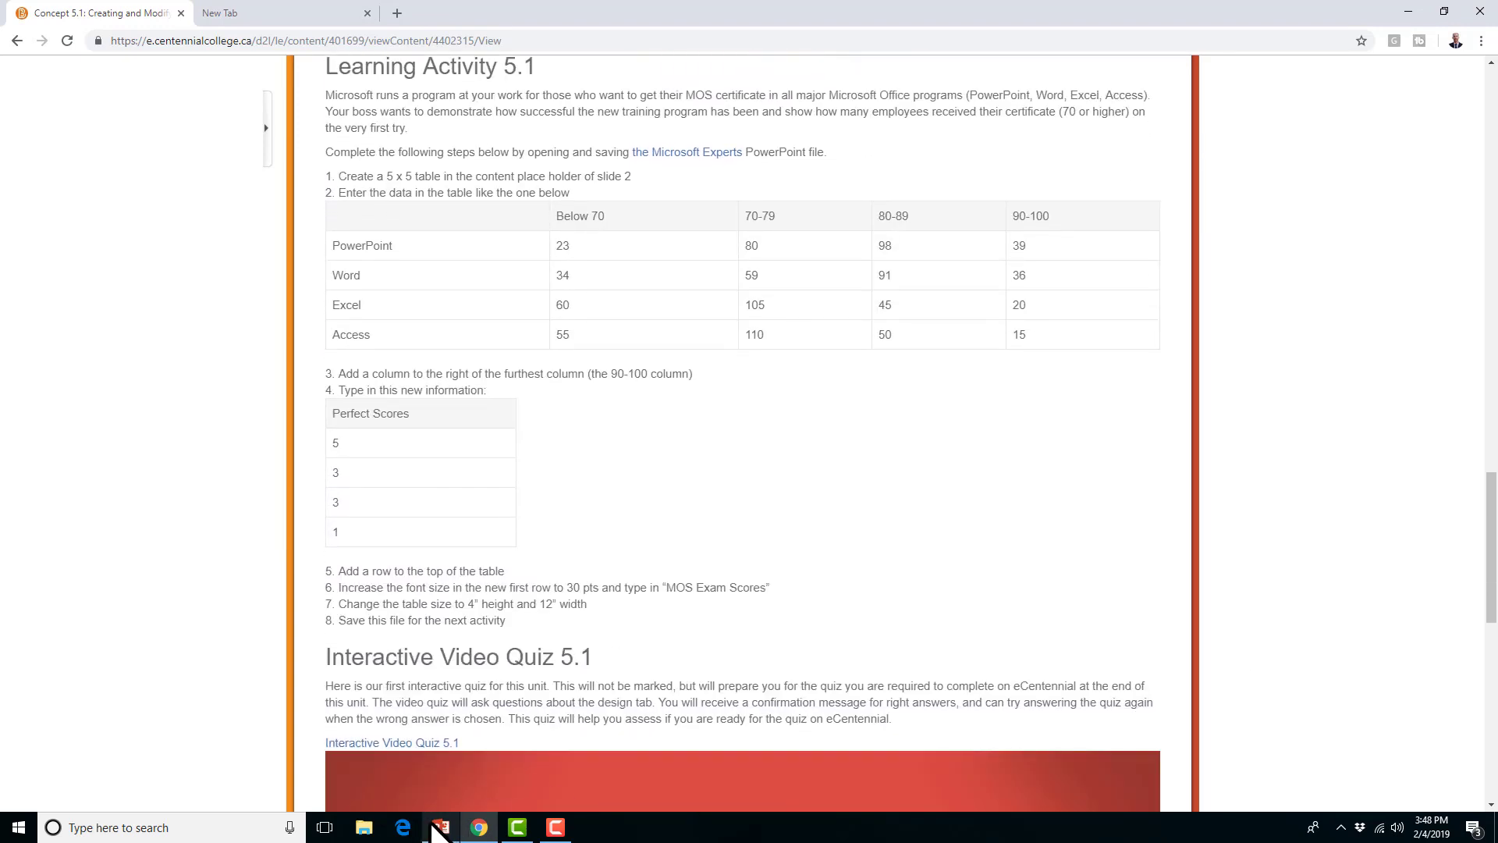
# Type the Perfect Scores heading in the new column's header cell
pyautogui.click(435, 820)
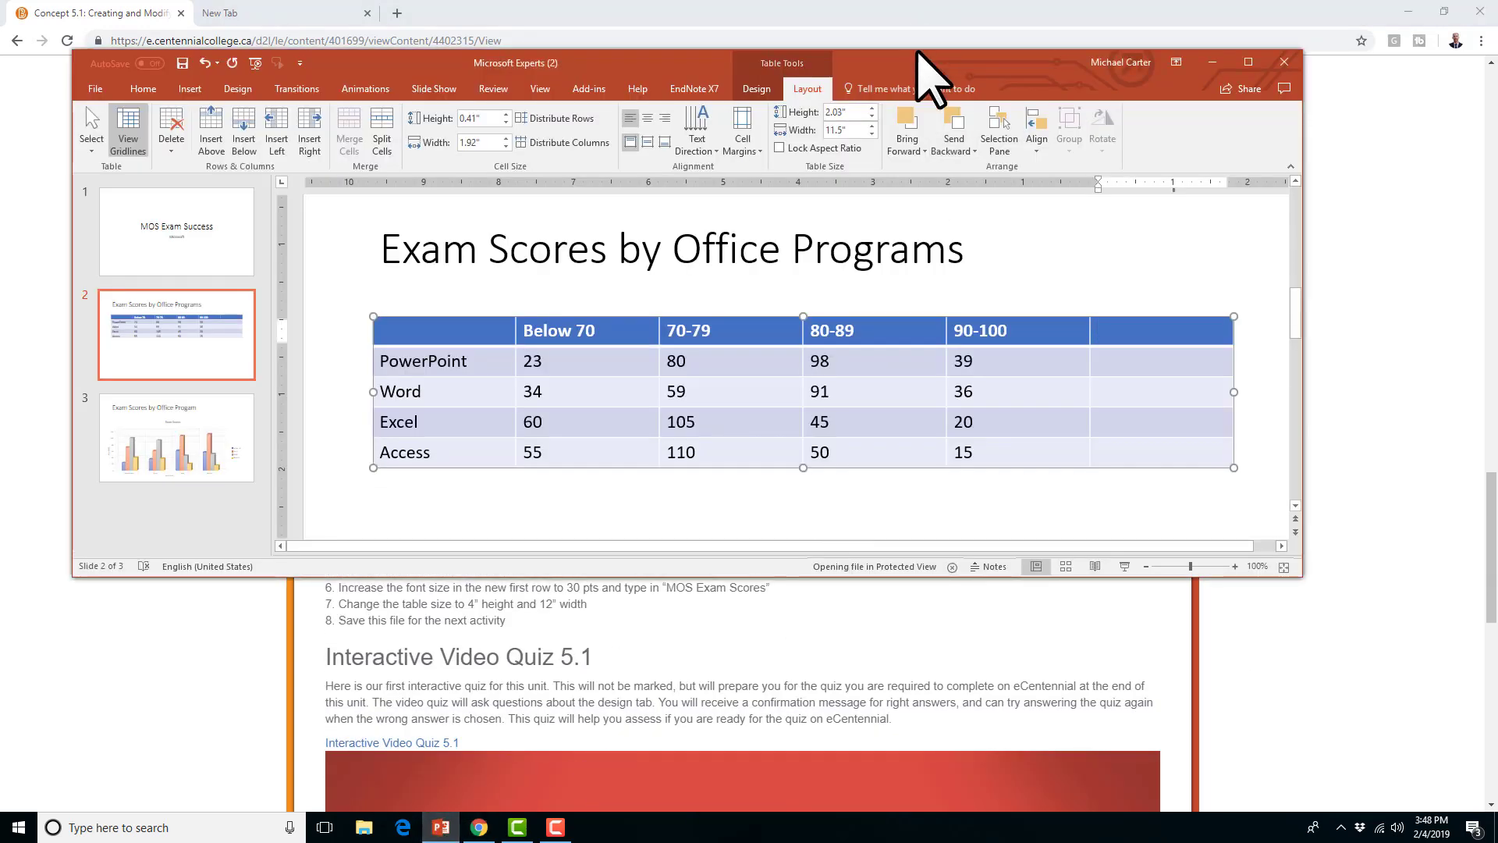
pyautogui.moveTo(931, 67); pyautogui.dragTo(936, 6)
pyautogui.click(617, 603)
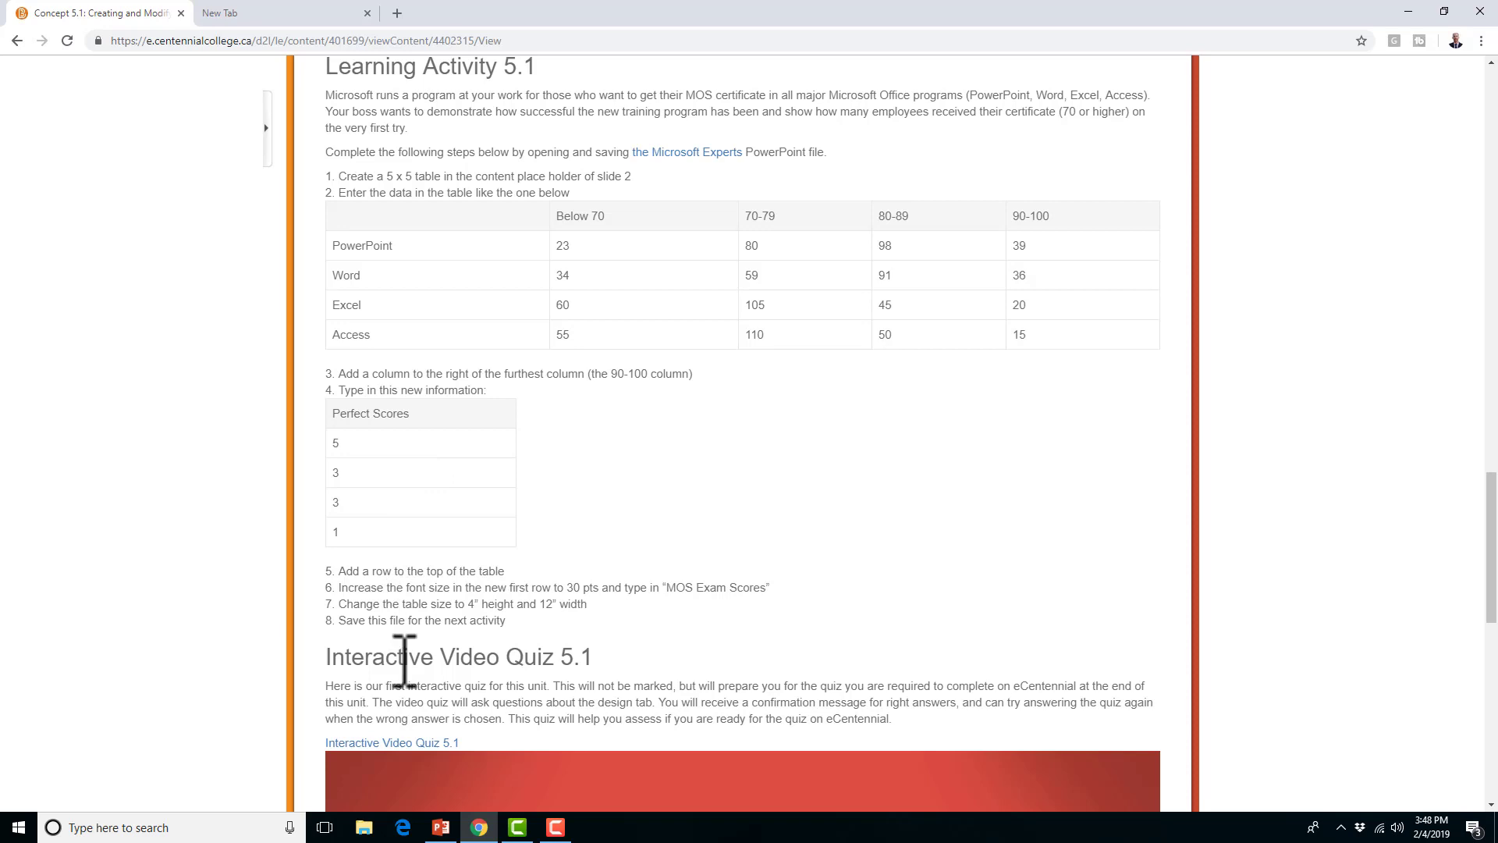
pyautogui.click(439, 827)
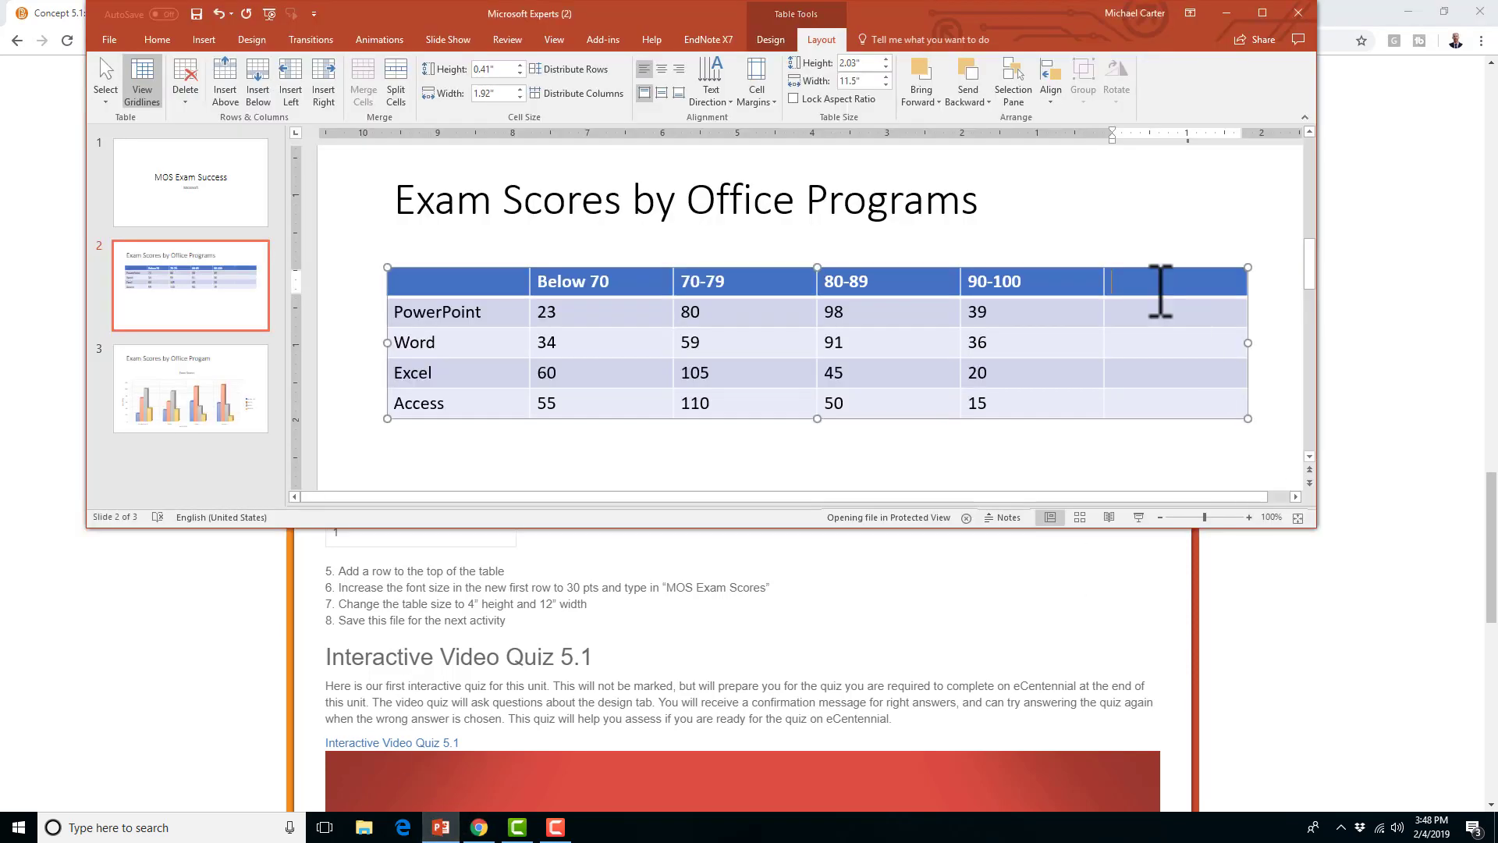
pyautogui.write('Perfect Scores')
pyautogui.press('Down')
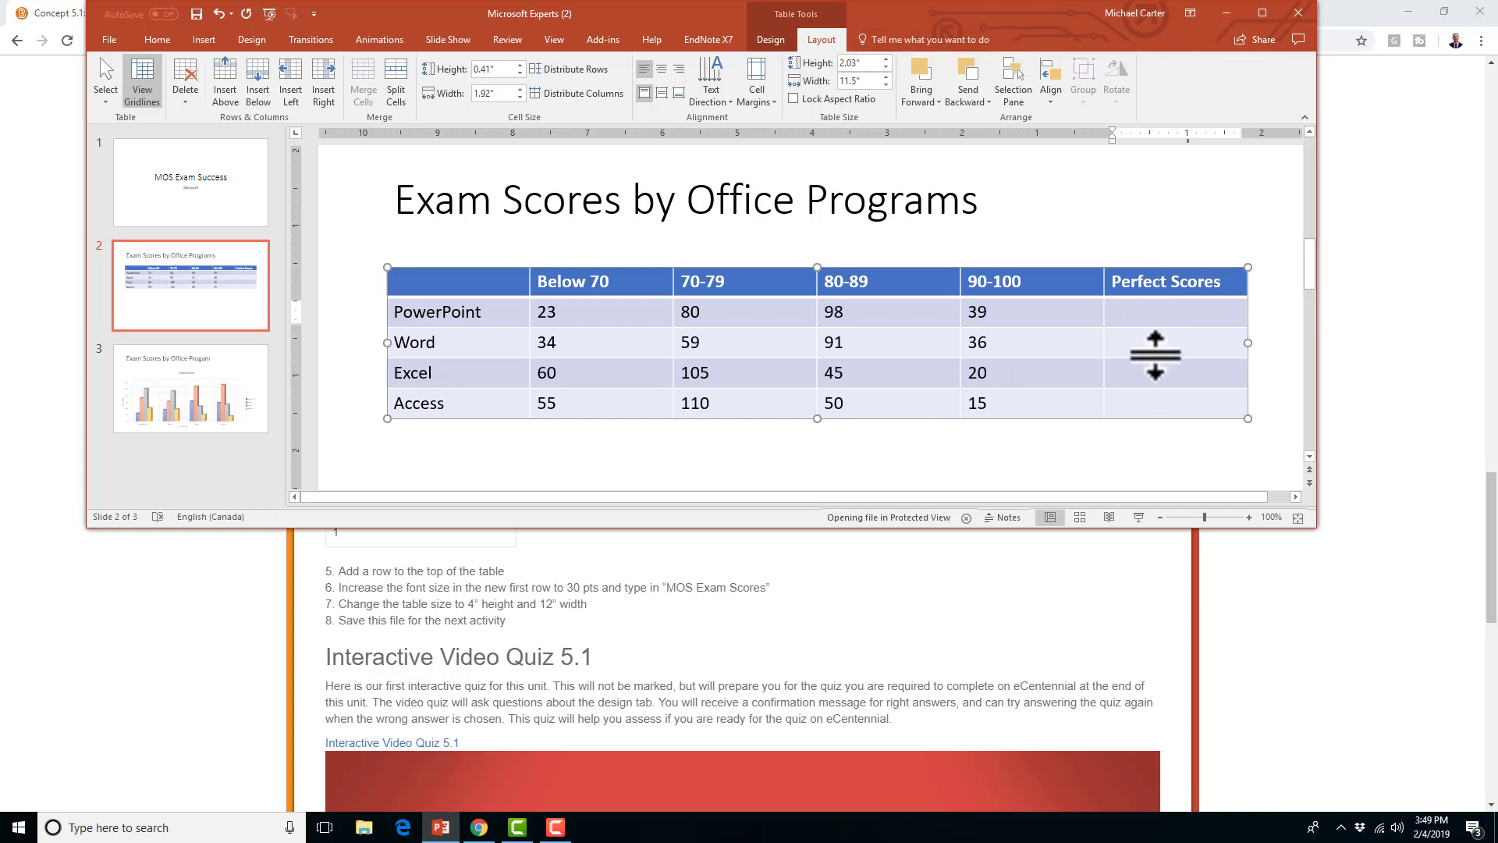
pyautogui.moveTo(987, 24); pyautogui.dragTo(1035, 182)
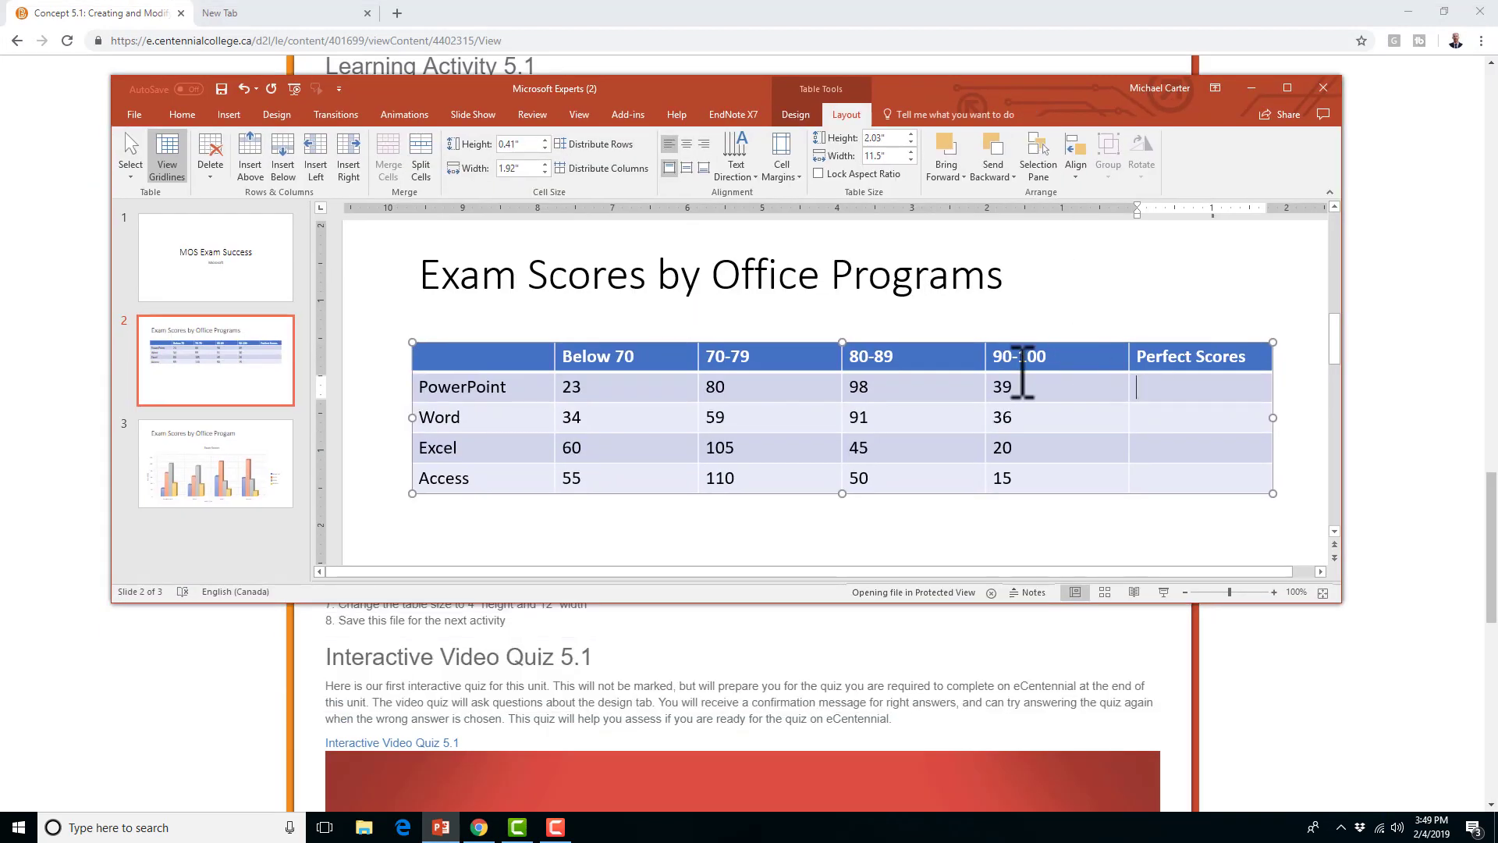
# Enter 5, 3, 3 and 1 in the Perfect Scores cells for PowerPoint, Word, Excel and Access
pyautogui.write('5')
pyautogui.press('Return')
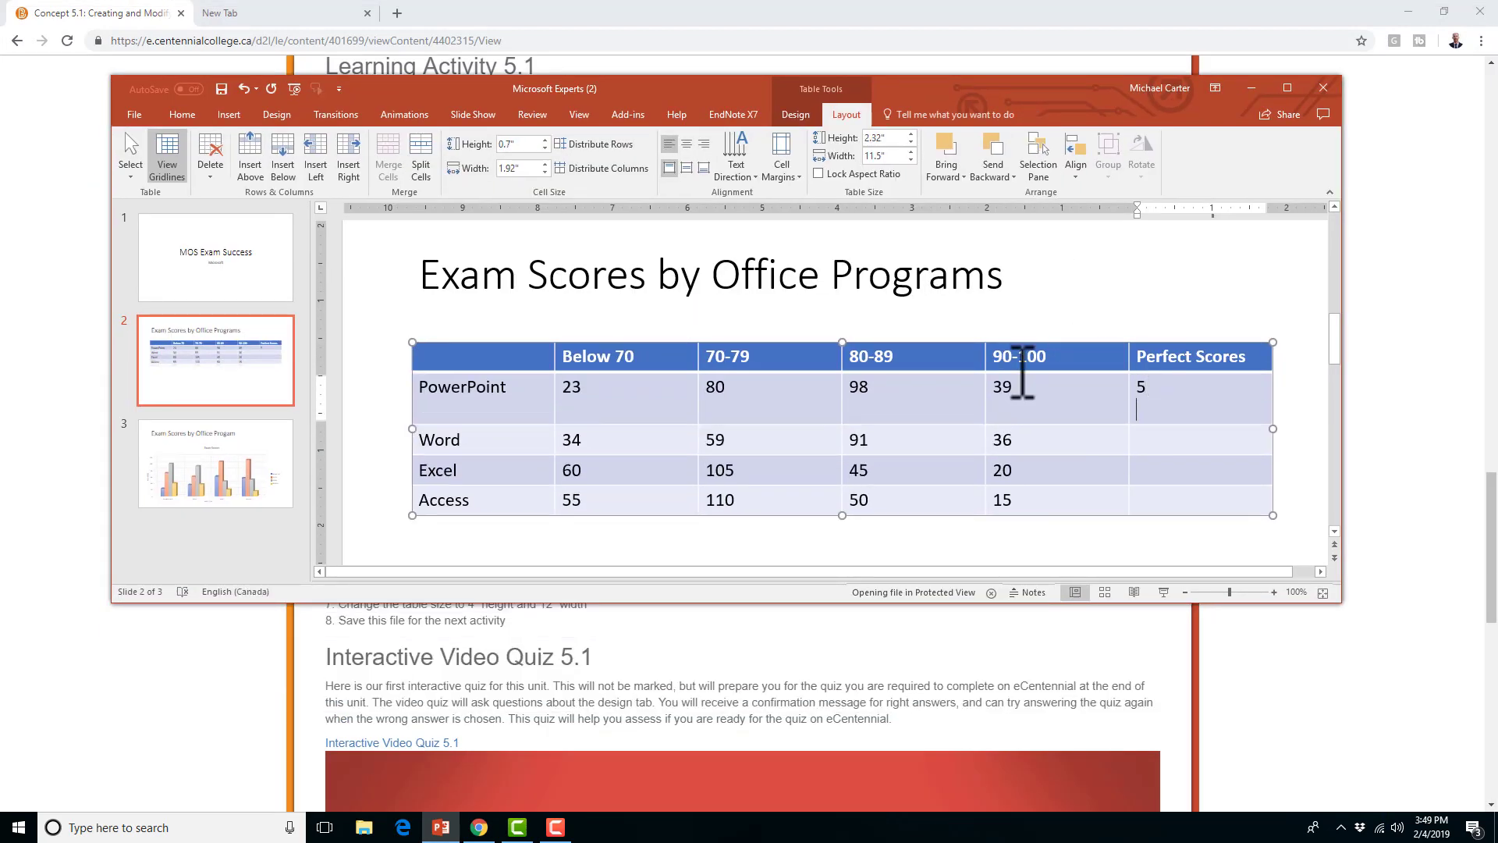
pyautogui.press('BackSpace')
pyautogui.press('Tab')
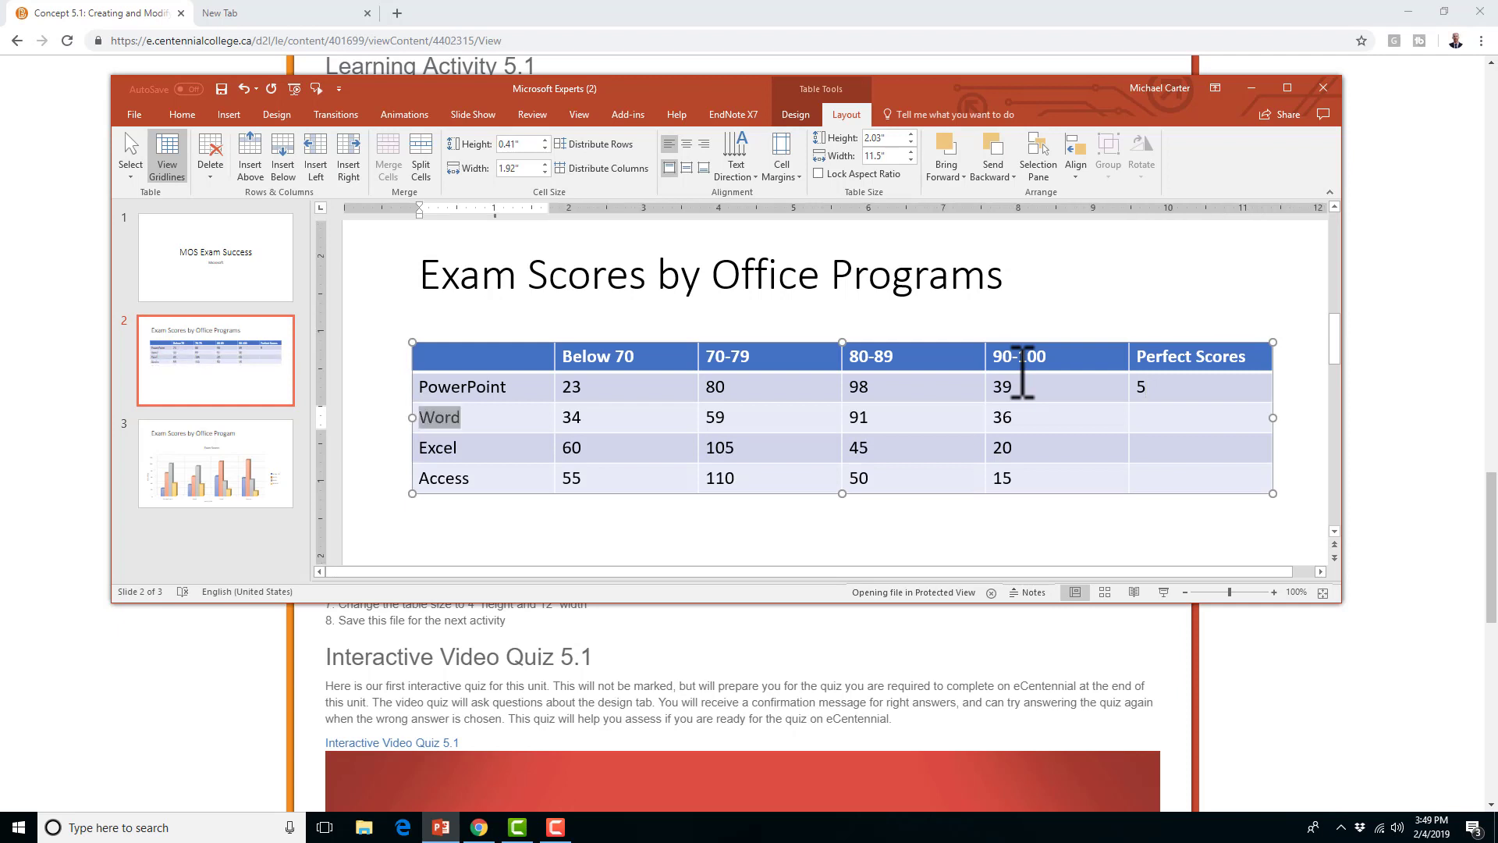
pyautogui.click(1147, 421)
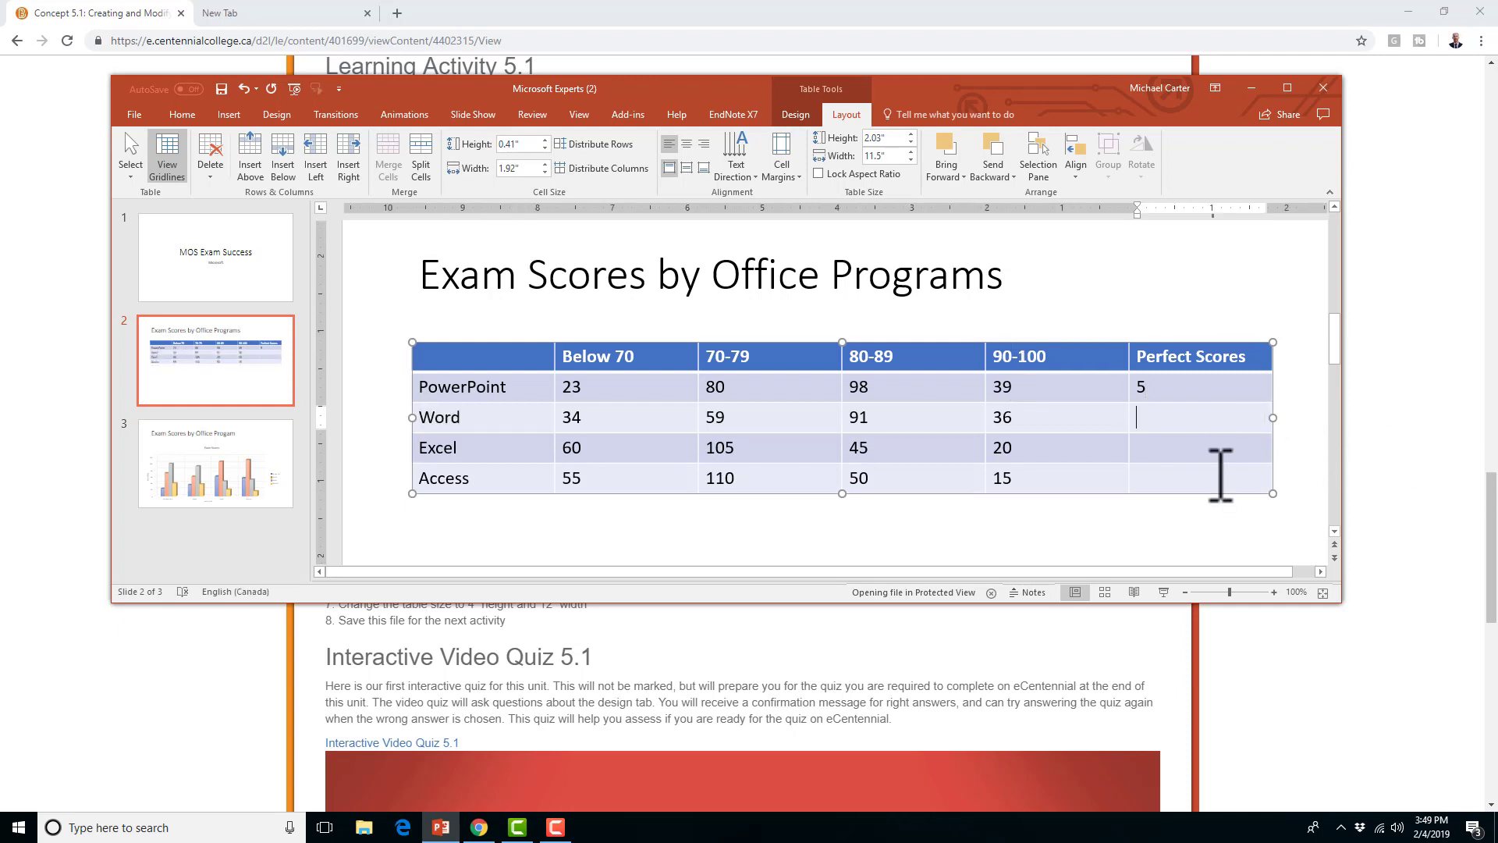
pyautogui.click(1210, 453)
pyautogui.write('3')
pyautogui.click(1207, 484)
pyautogui.write('1')
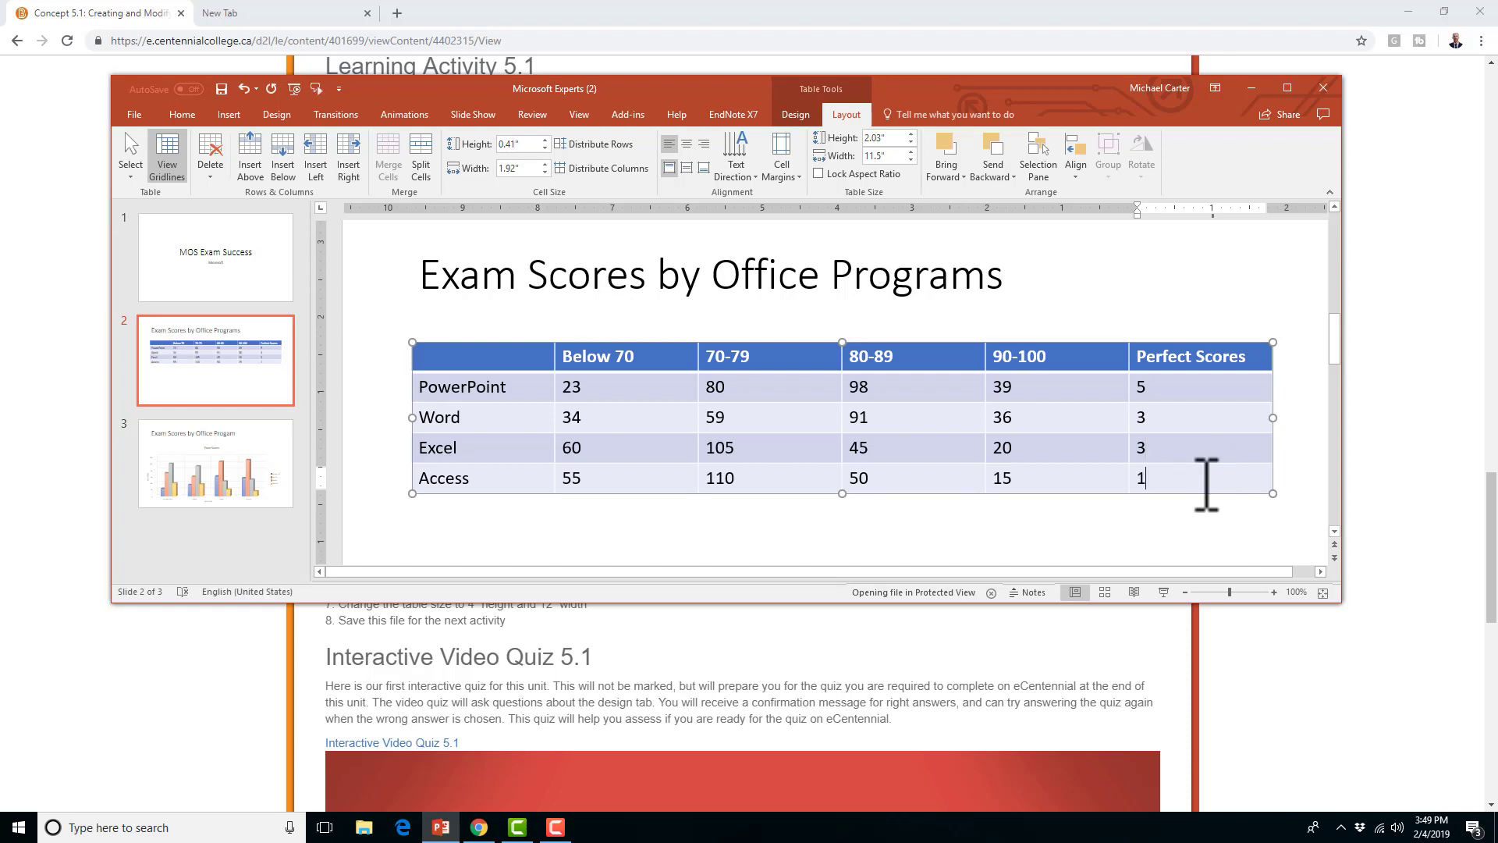
pyautogui.click(1147, 545)
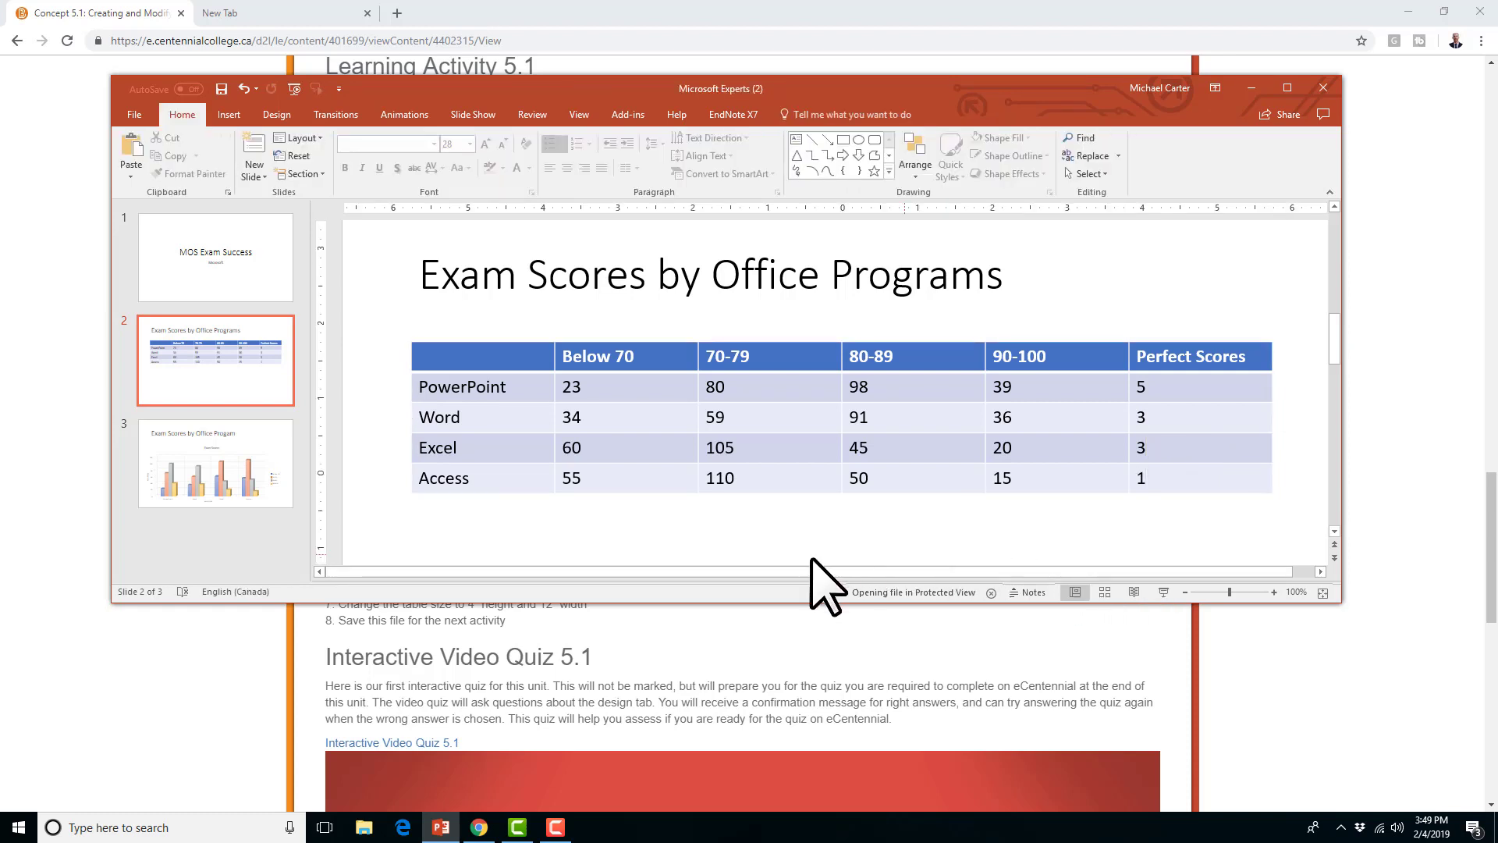
# Reposition the presentation window higher and click back into the slide 2 table
pyautogui.moveTo(795, 91); pyautogui.dragTo(795, 35)
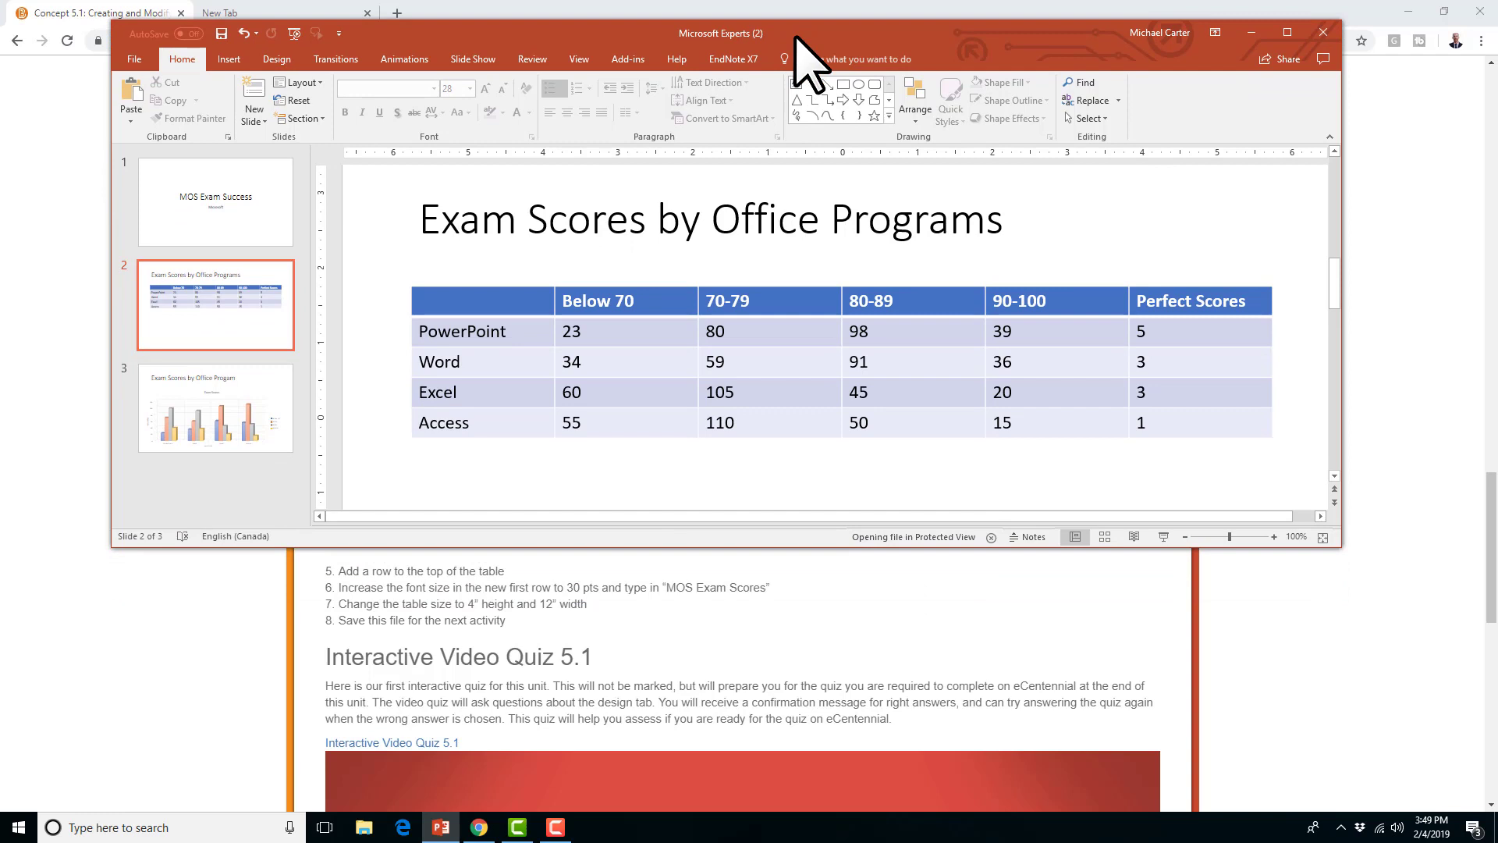
pyautogui.moveTo(794, 36); pyautogui.dragTo(799, 36)
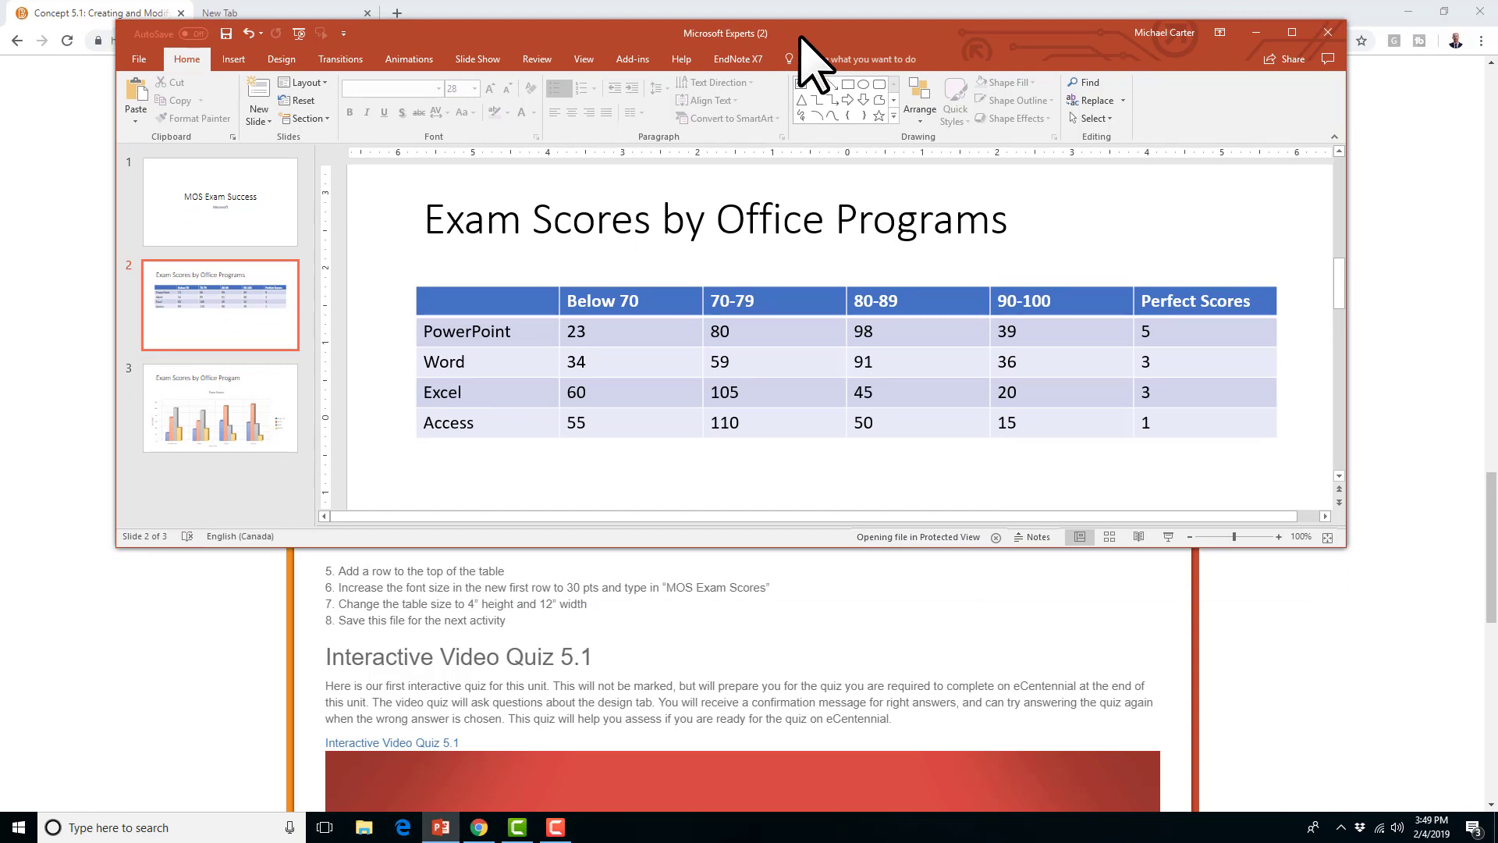
pyautogui.click(682, 306)
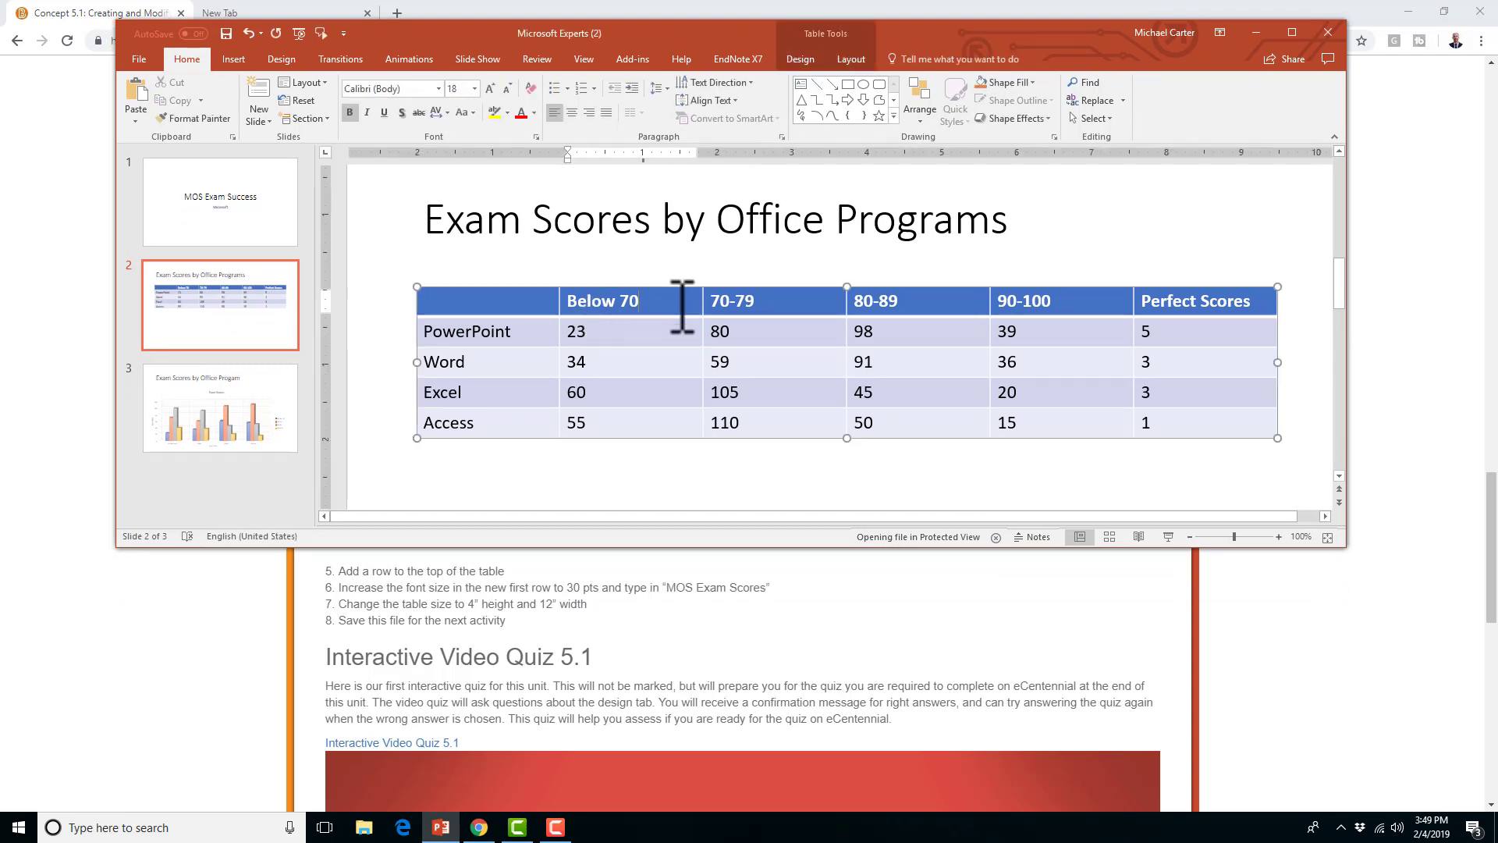
# Insert a row above the score headings and merge its six cells into one
pyautogui.click(852, 59)
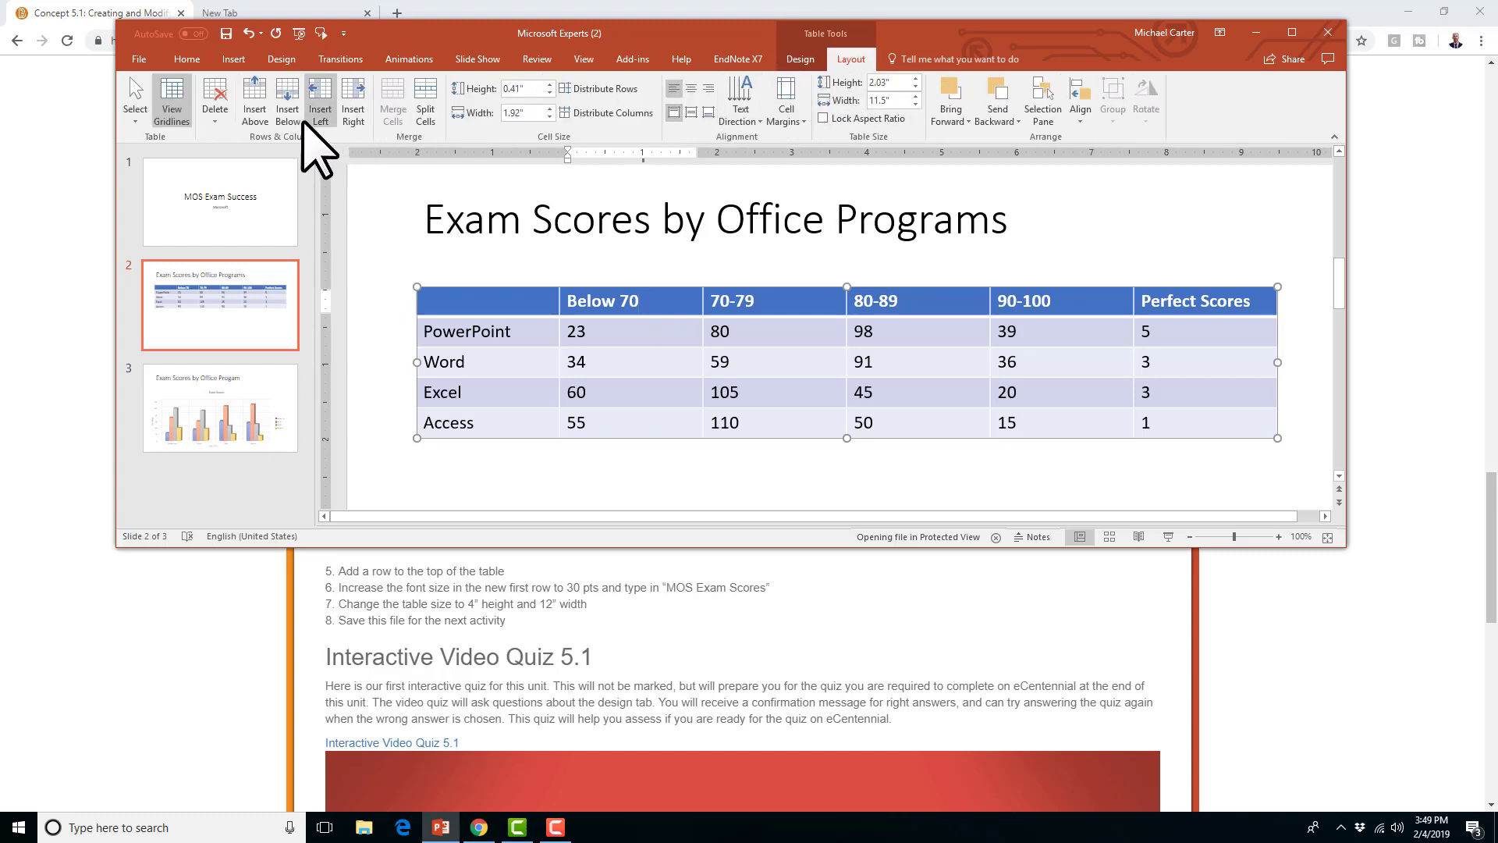
pyautogui.click(256, 109)
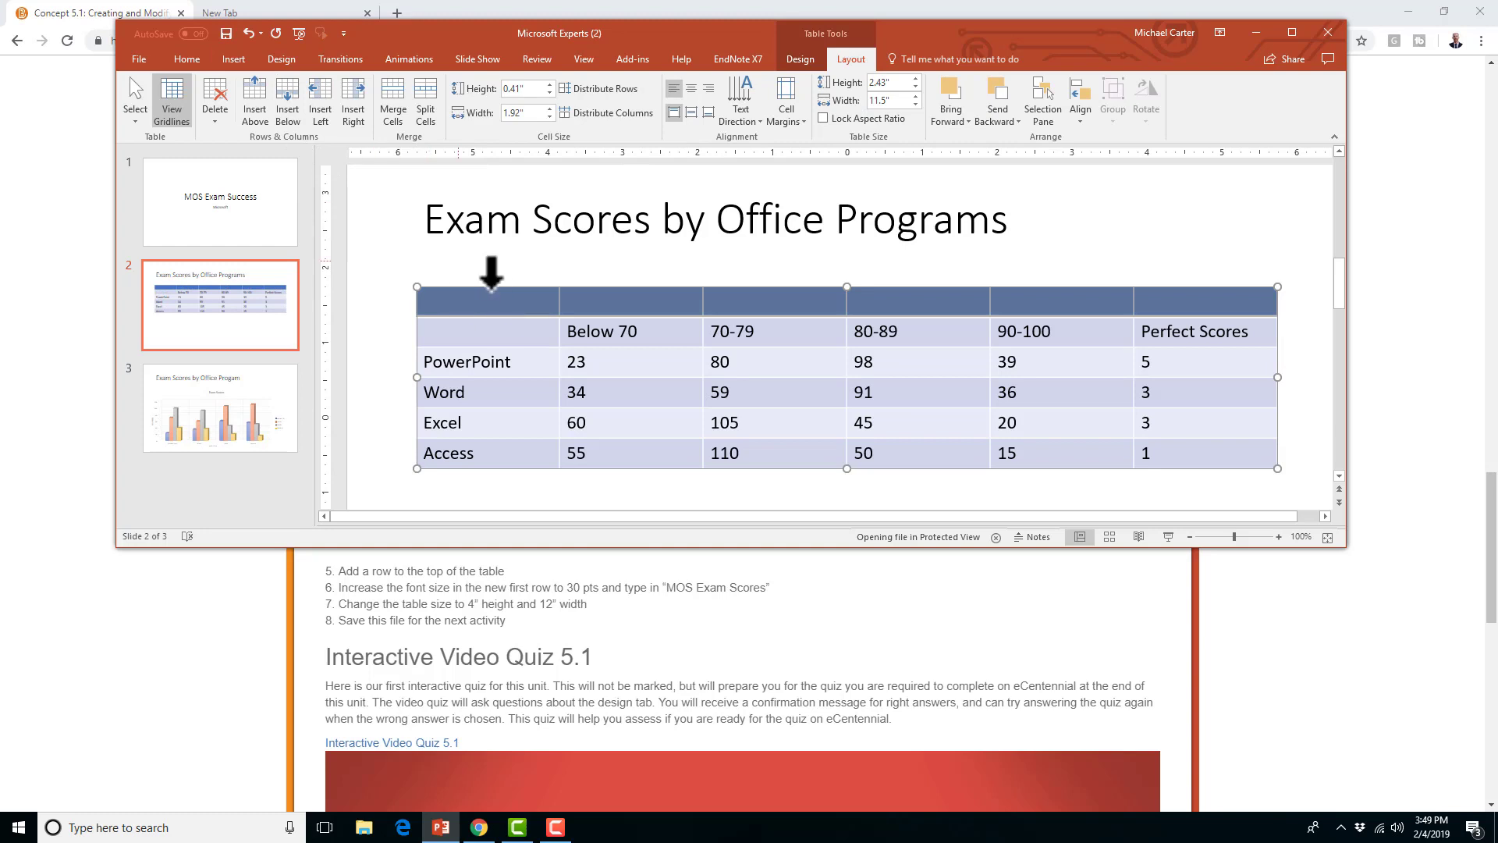
pyautogui.click(516, 301)
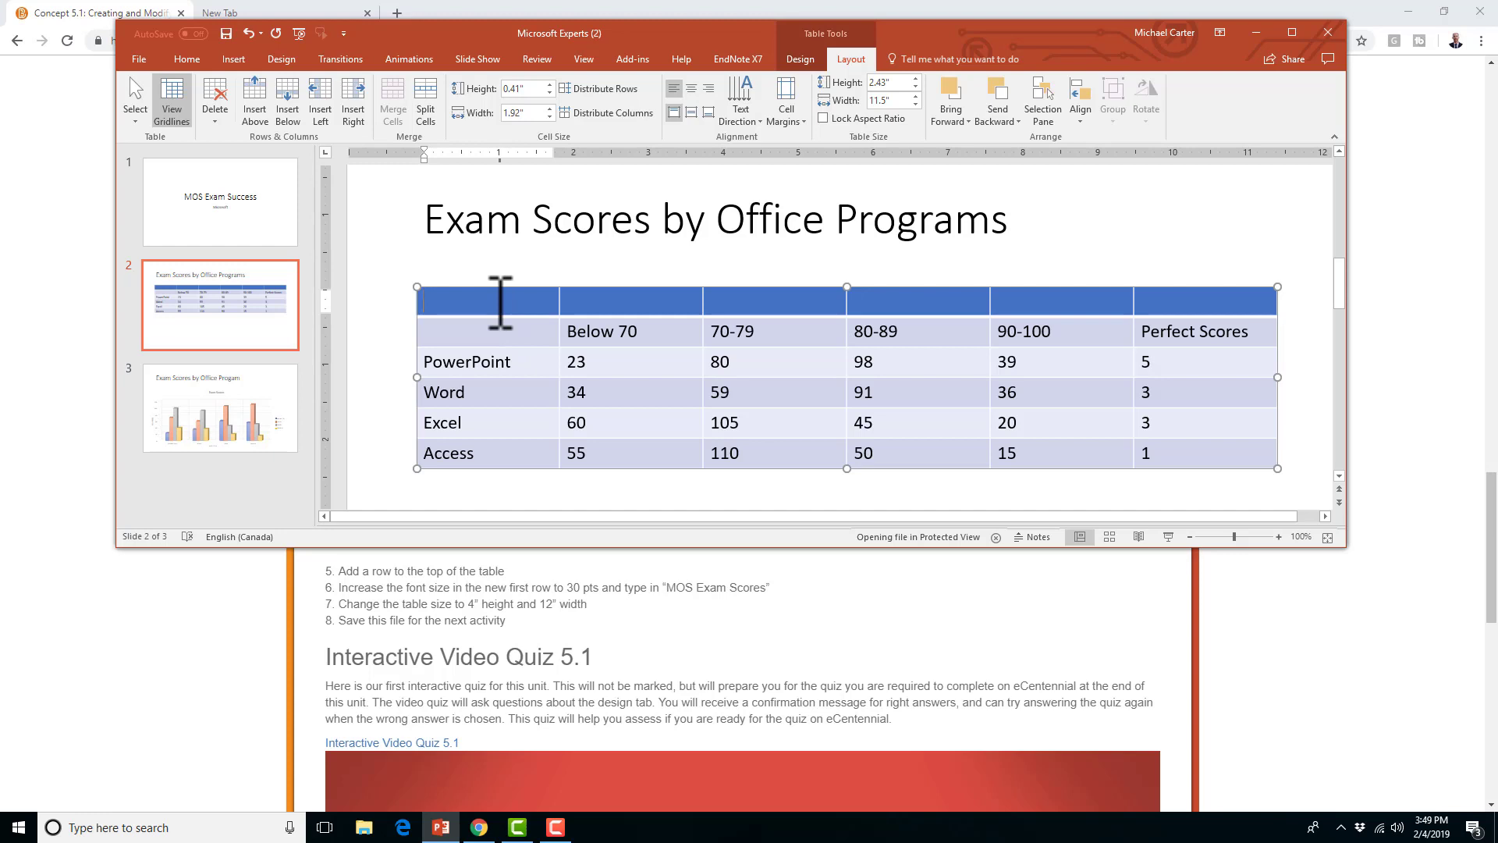
pyautogui.moveTo(500, 302); pyautogui.dragTo(1159, 306)
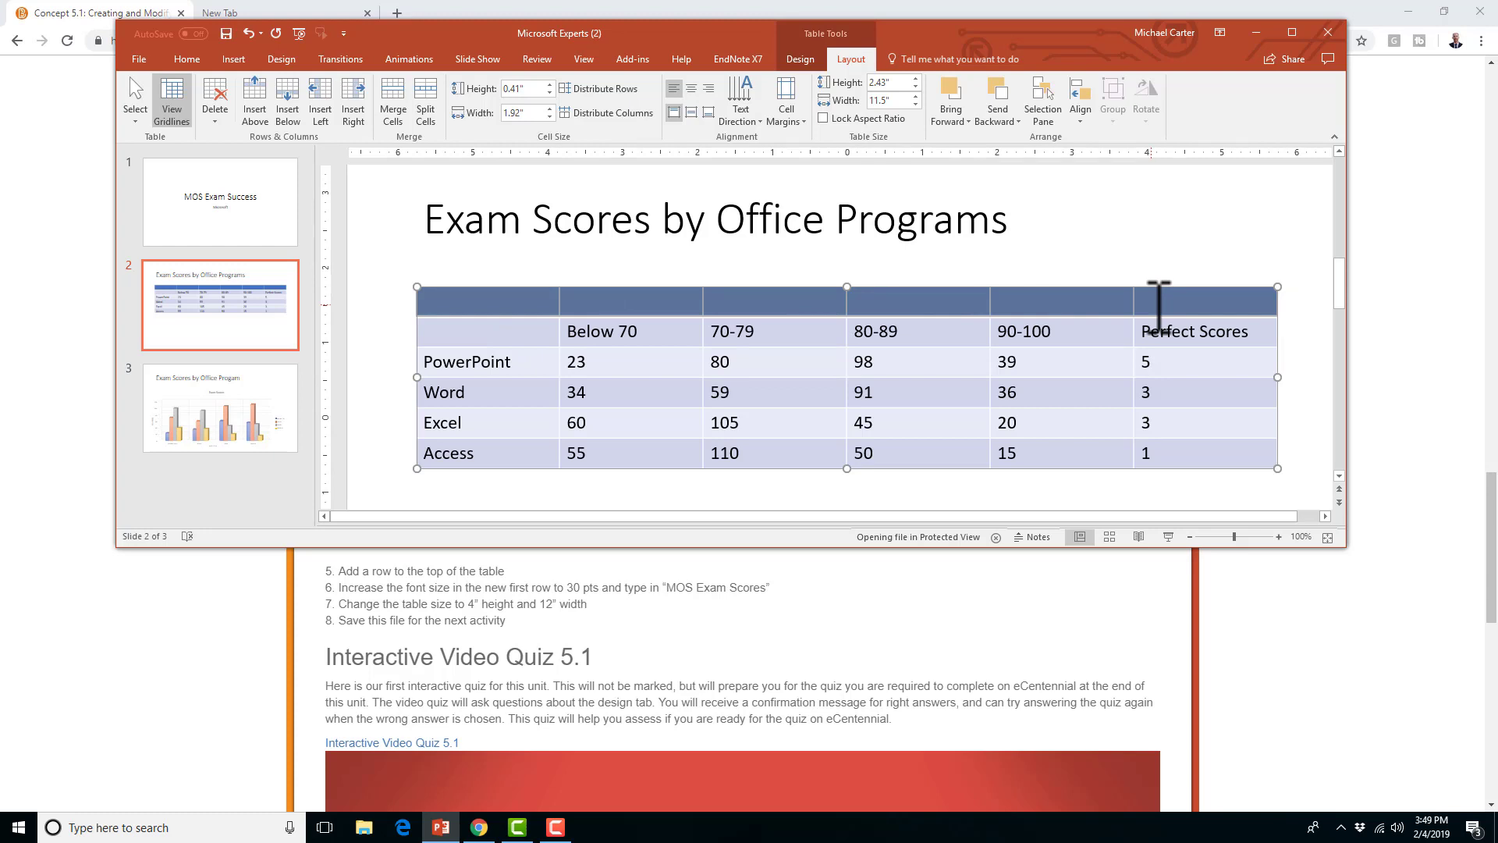
pyautogui.click(393, 110)
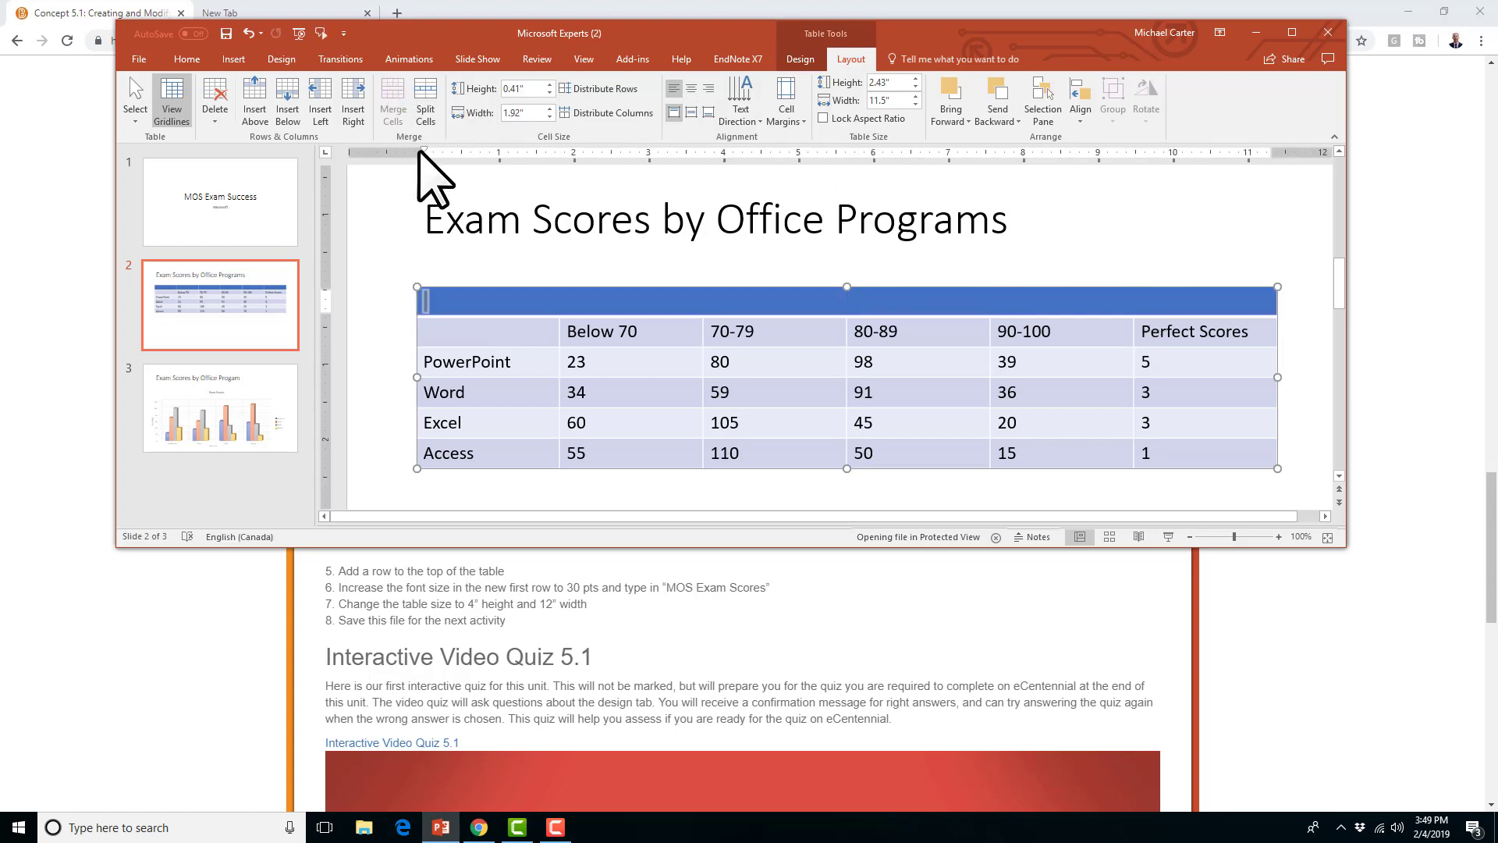
# Type 'MOS Exam Scores' into the merged top cell
pyautogui.click(533, 300)
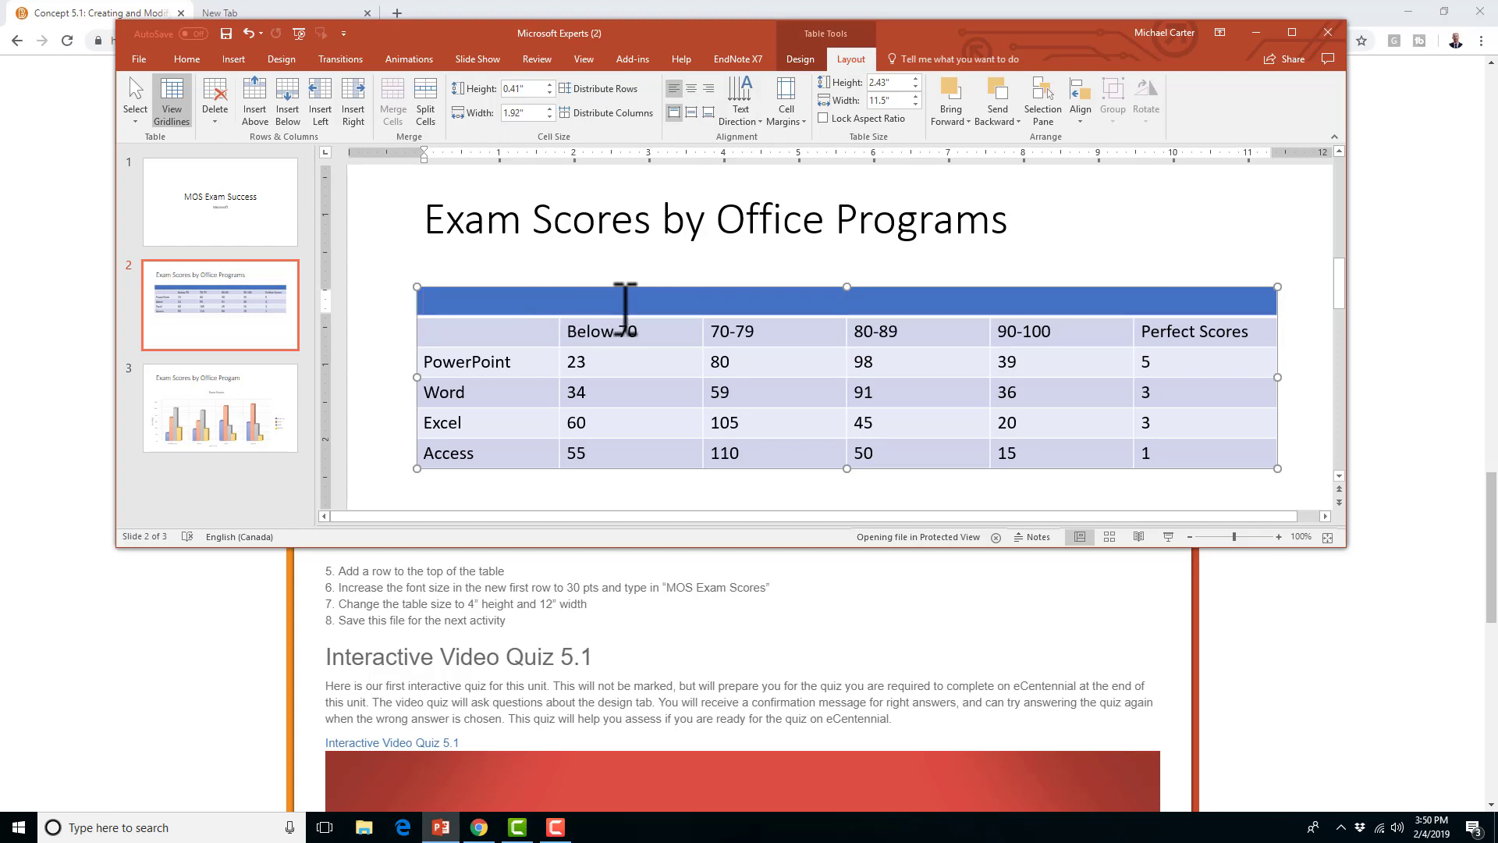
pyautogui.write('M')
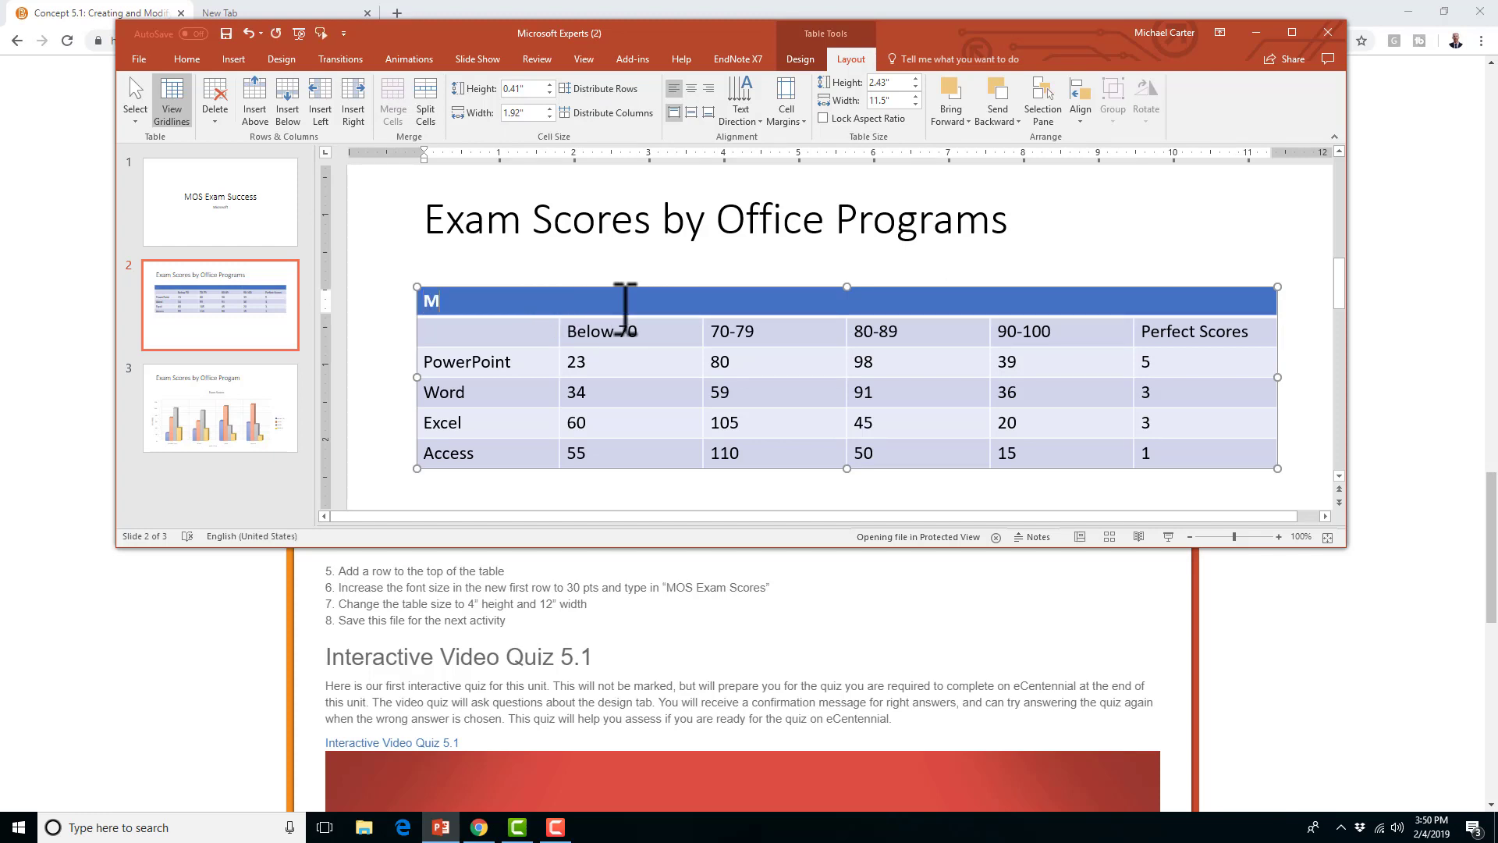
pyautogui.write('OS Exam Scores')
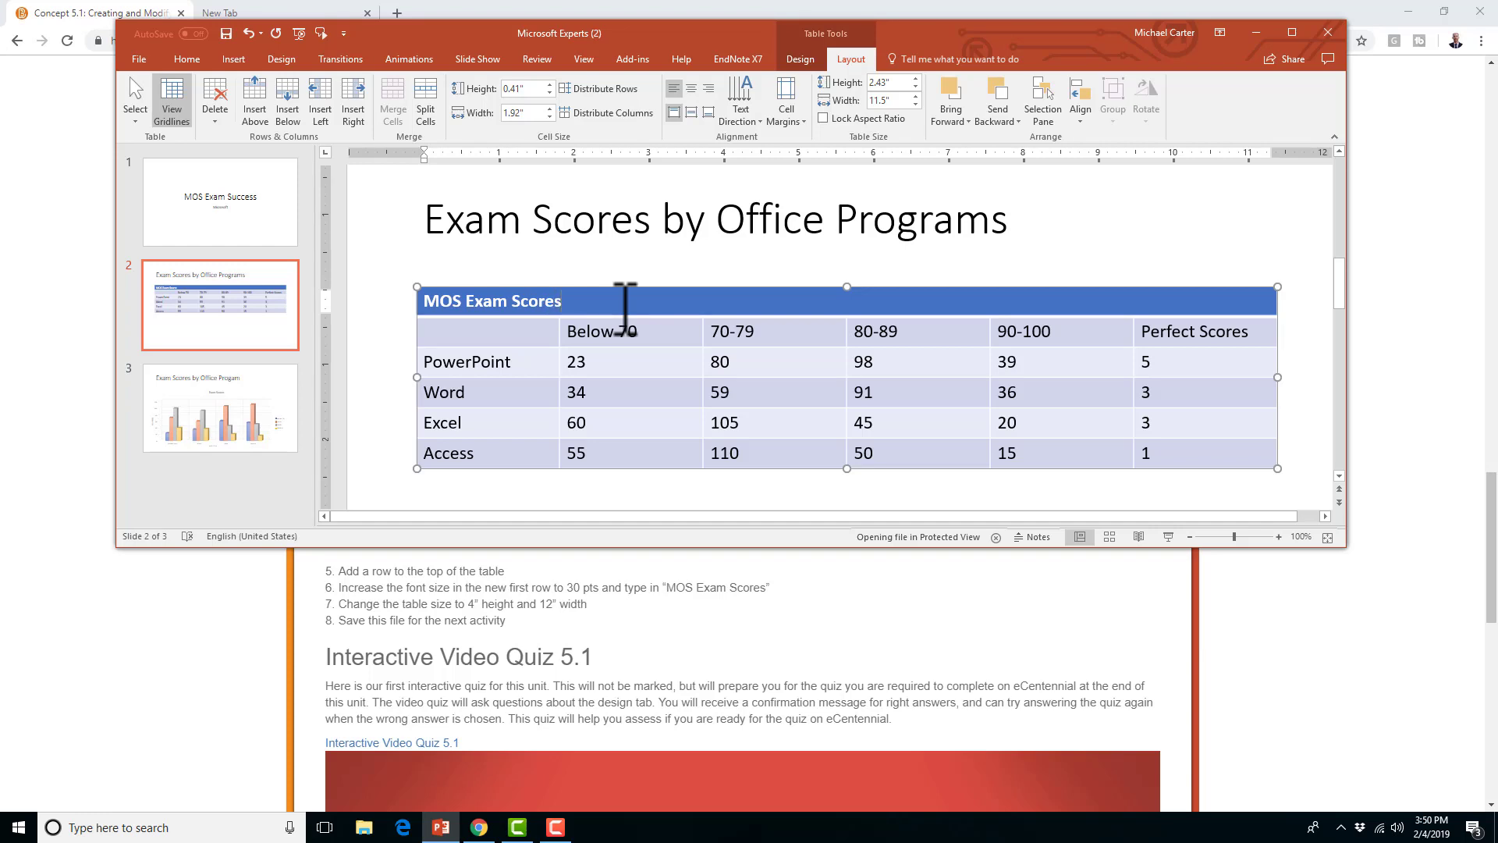
# Centre the 'MOS Exam Scores' title and set its font size to 30 pt
pyautogui.tripleClick(447, 290)
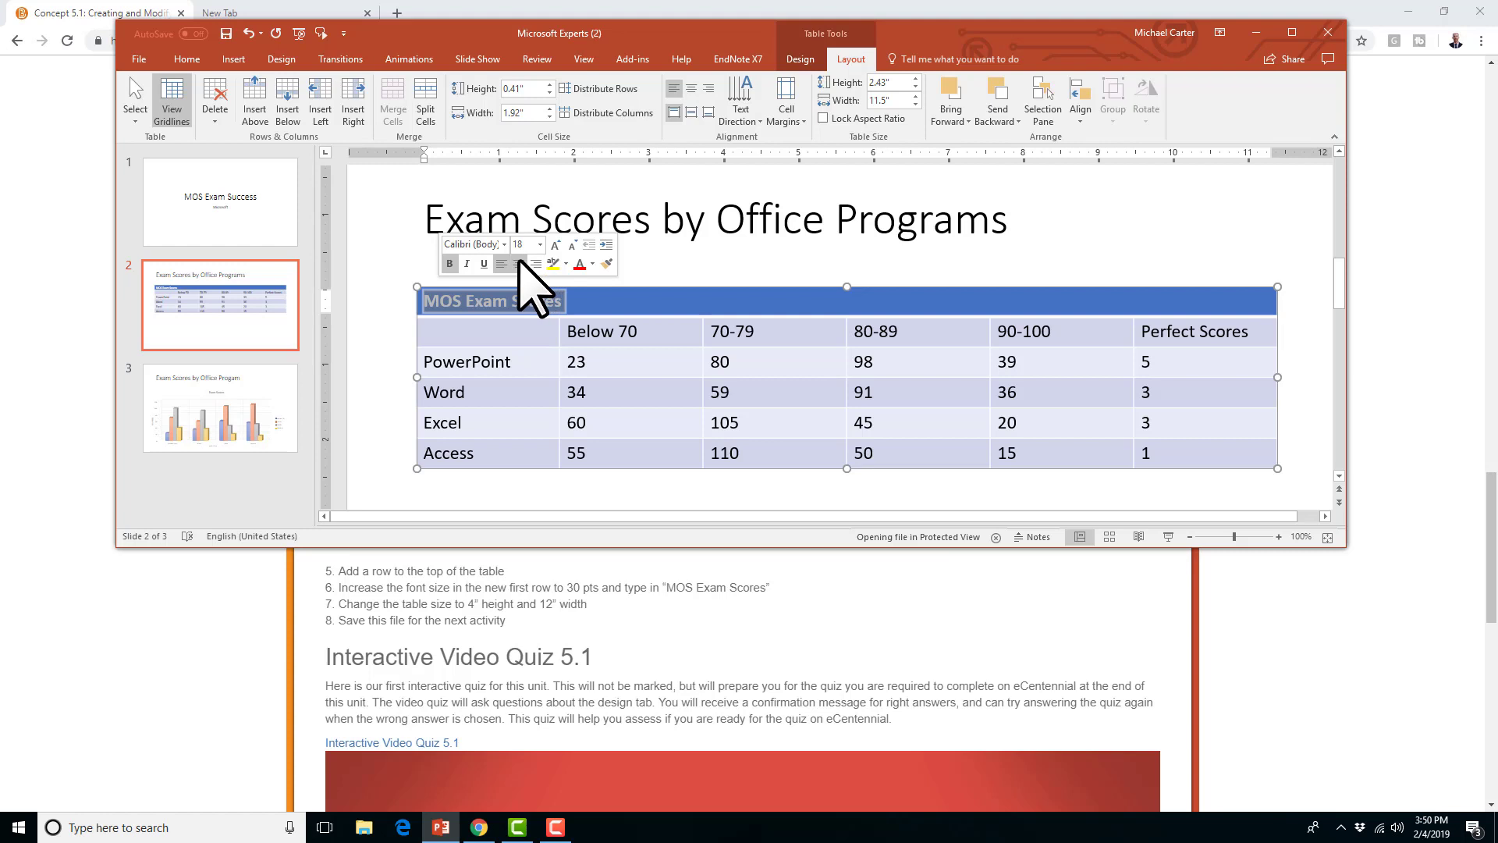
pyautogui.click(518, 263)
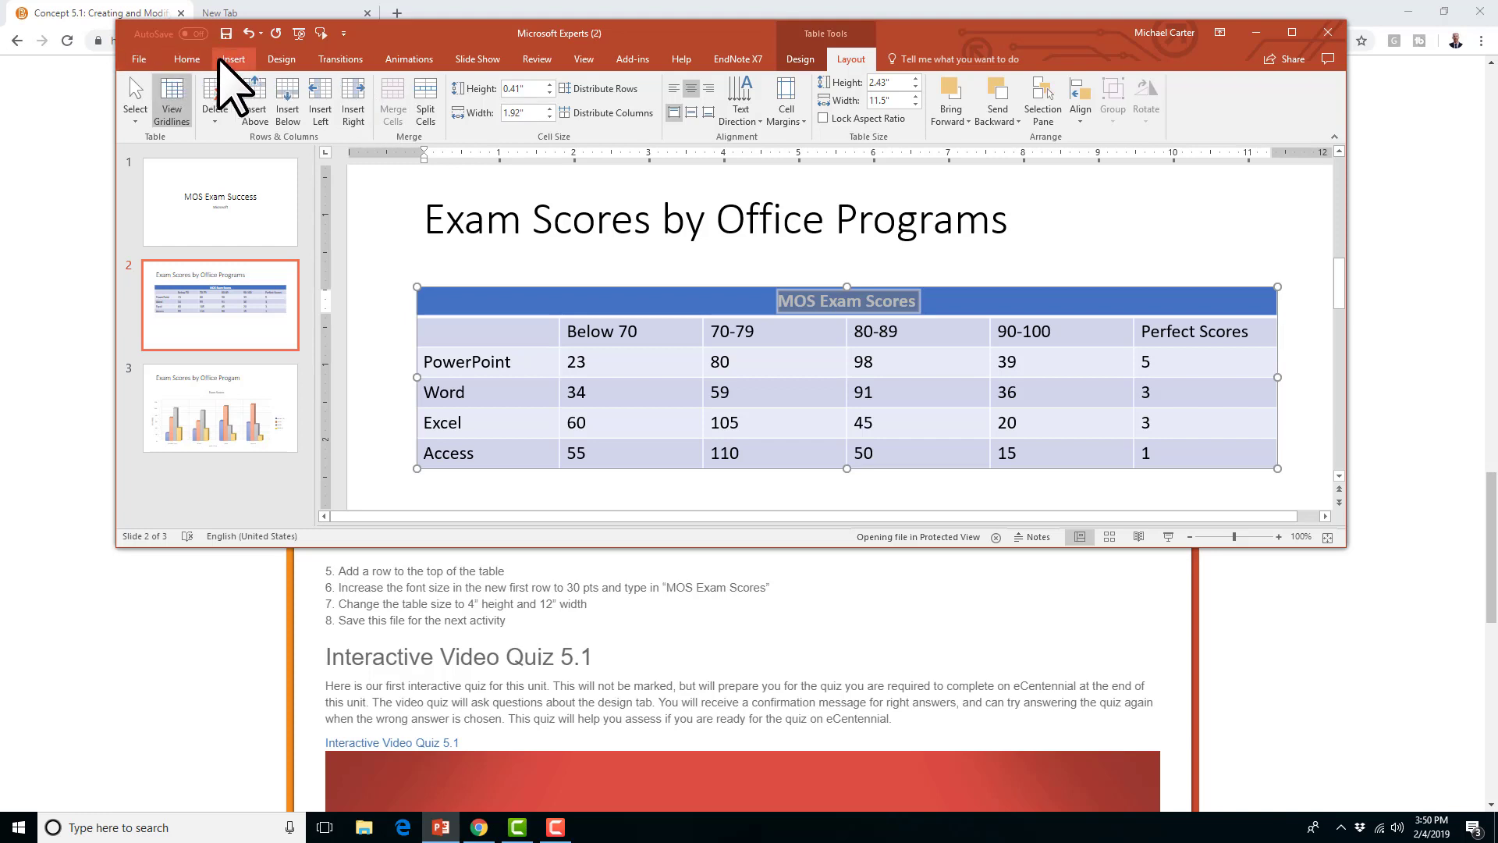
pyautogui.click(187, 59)
pyautogui.click(488, 89)
pyautogui.click(489, 88)
pyautogui.click(488, 88)
pyautogui.click(488, 88)
pyautogui.click(488, 88)
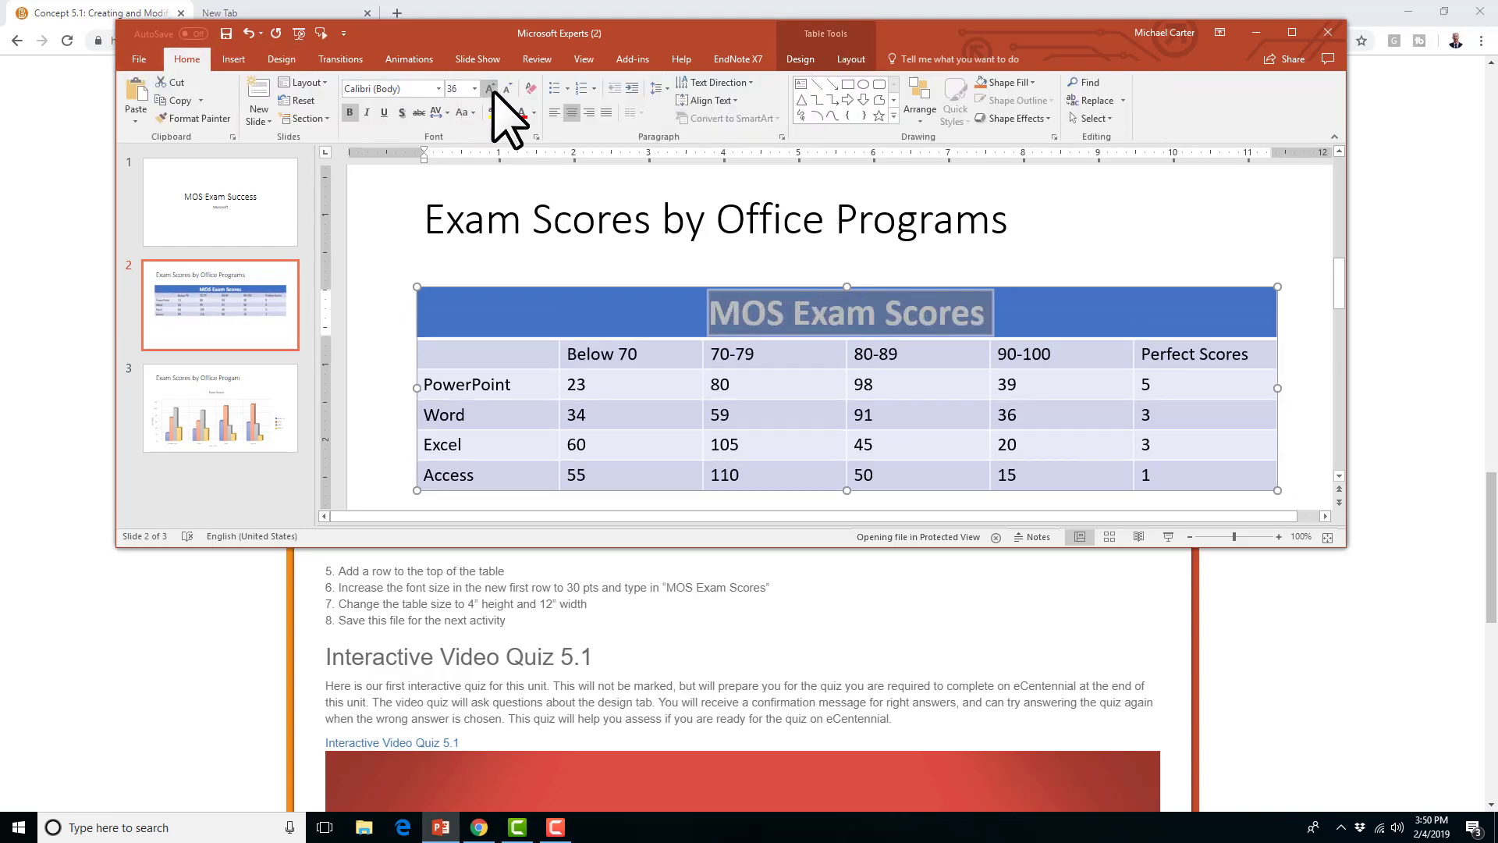
pyautogui.click(506, 88)
pyautogui.click(472, 88)
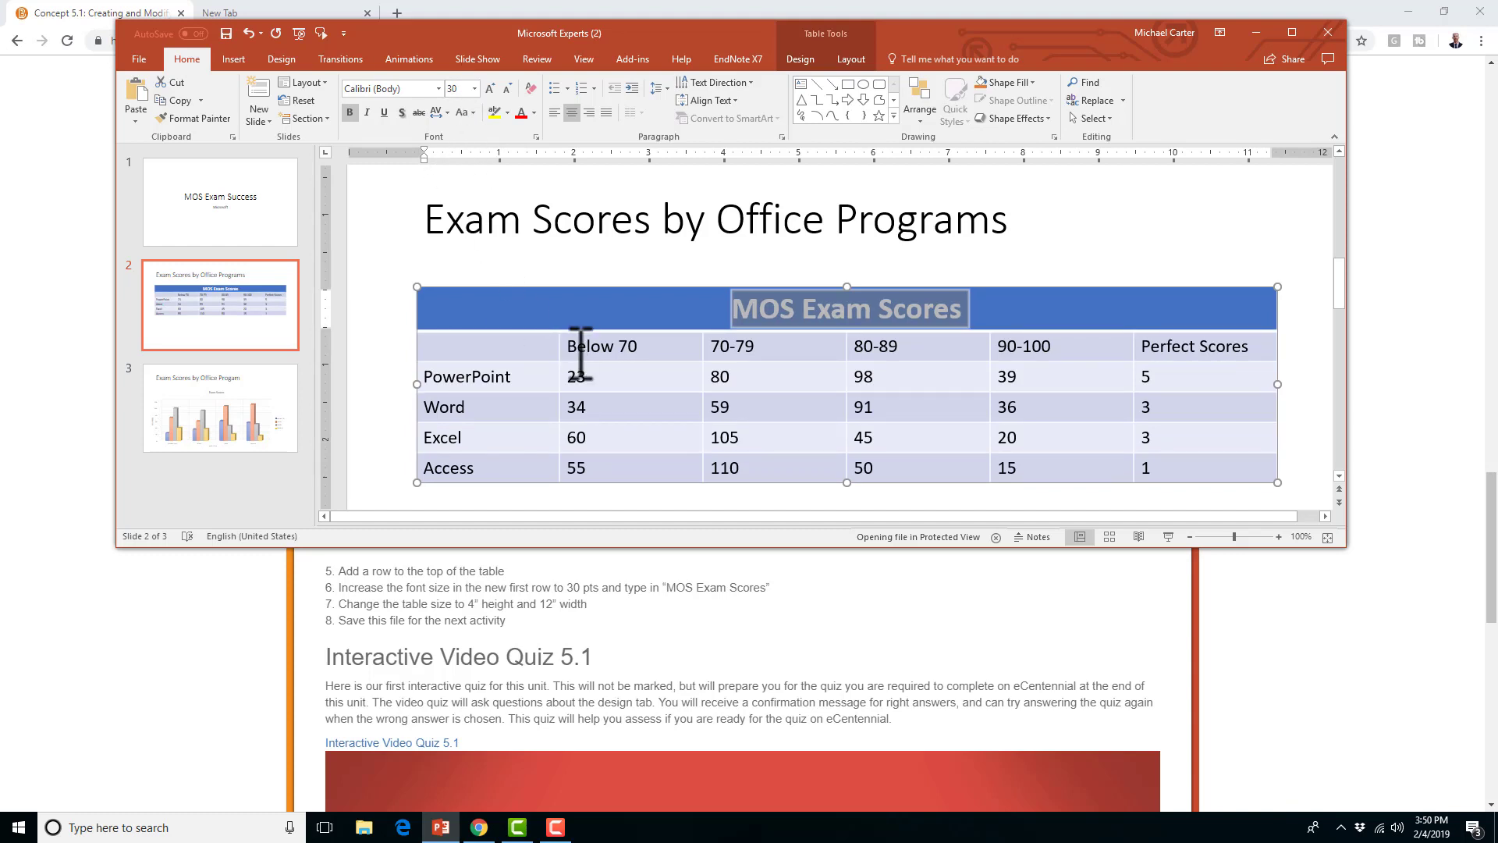
# Select the whole 2.63" × 11.5" slide 2 table and show its Table Tools Layout size options
pyautogui.click(552, 597)
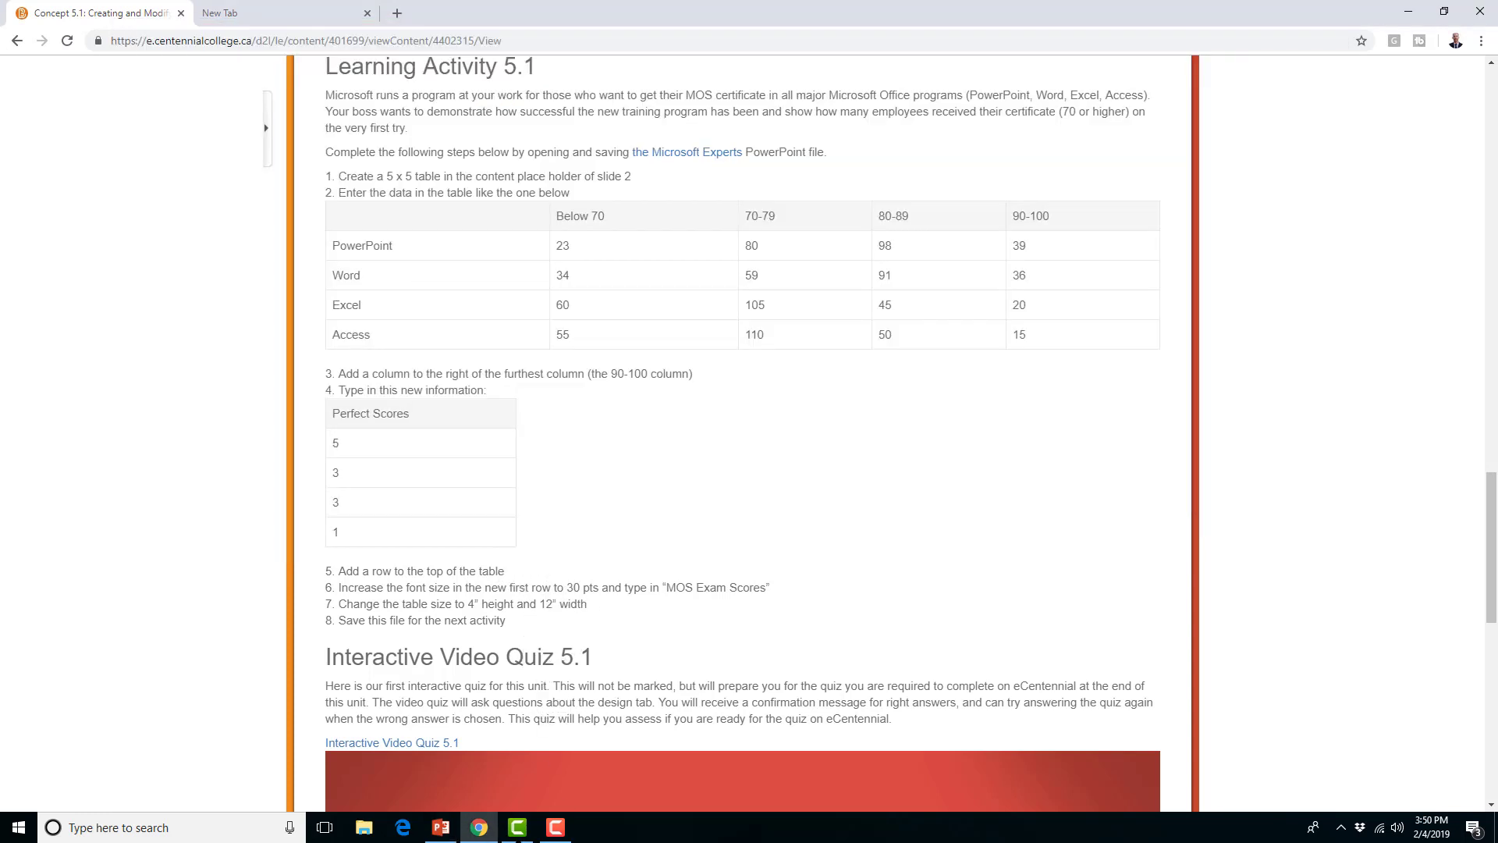
pyautogui.click(441, 828)
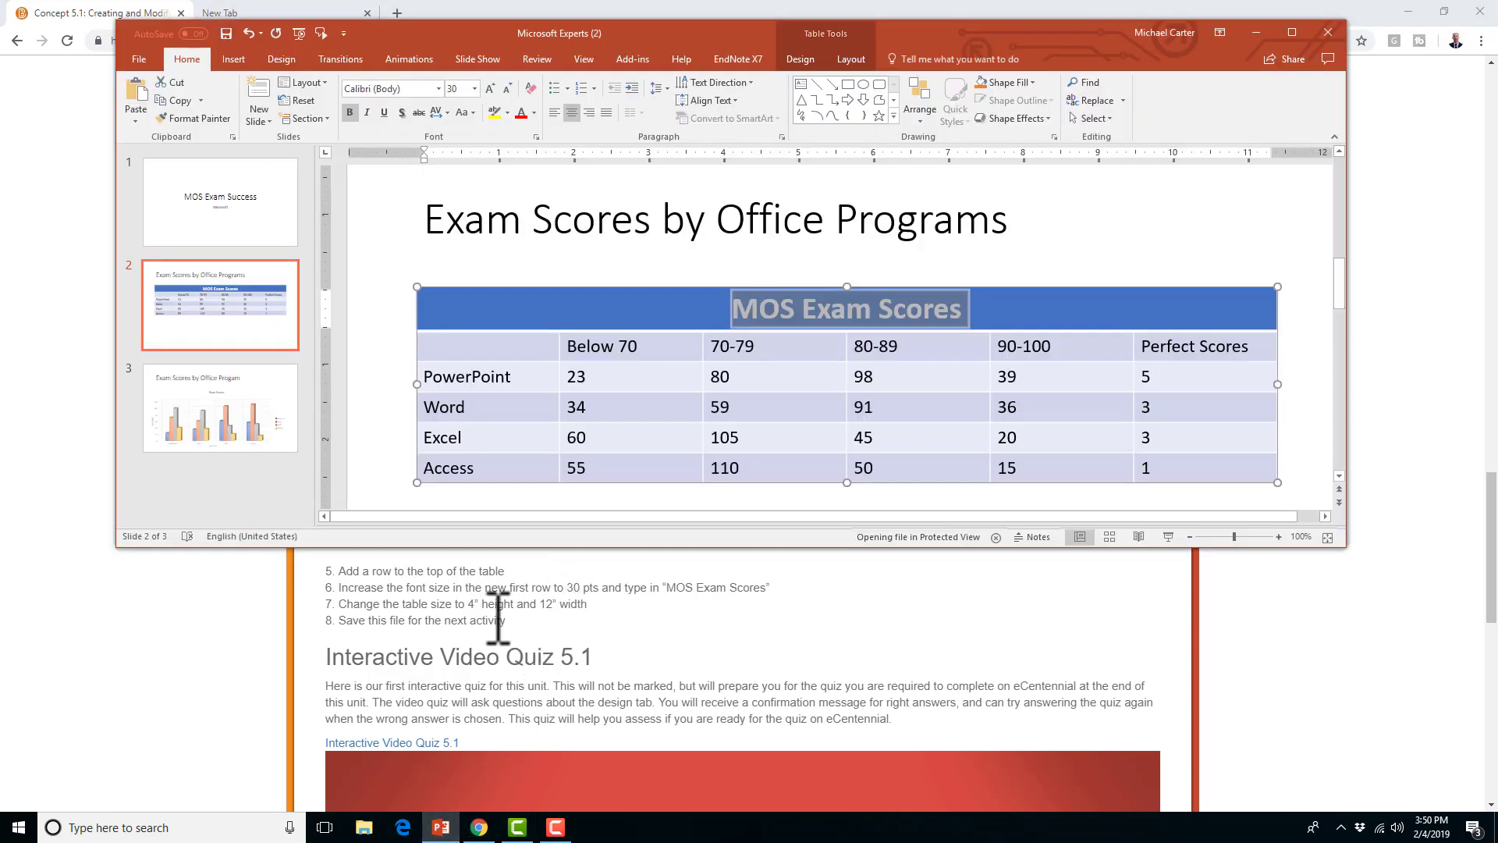
pyautogui.click(516, 376)
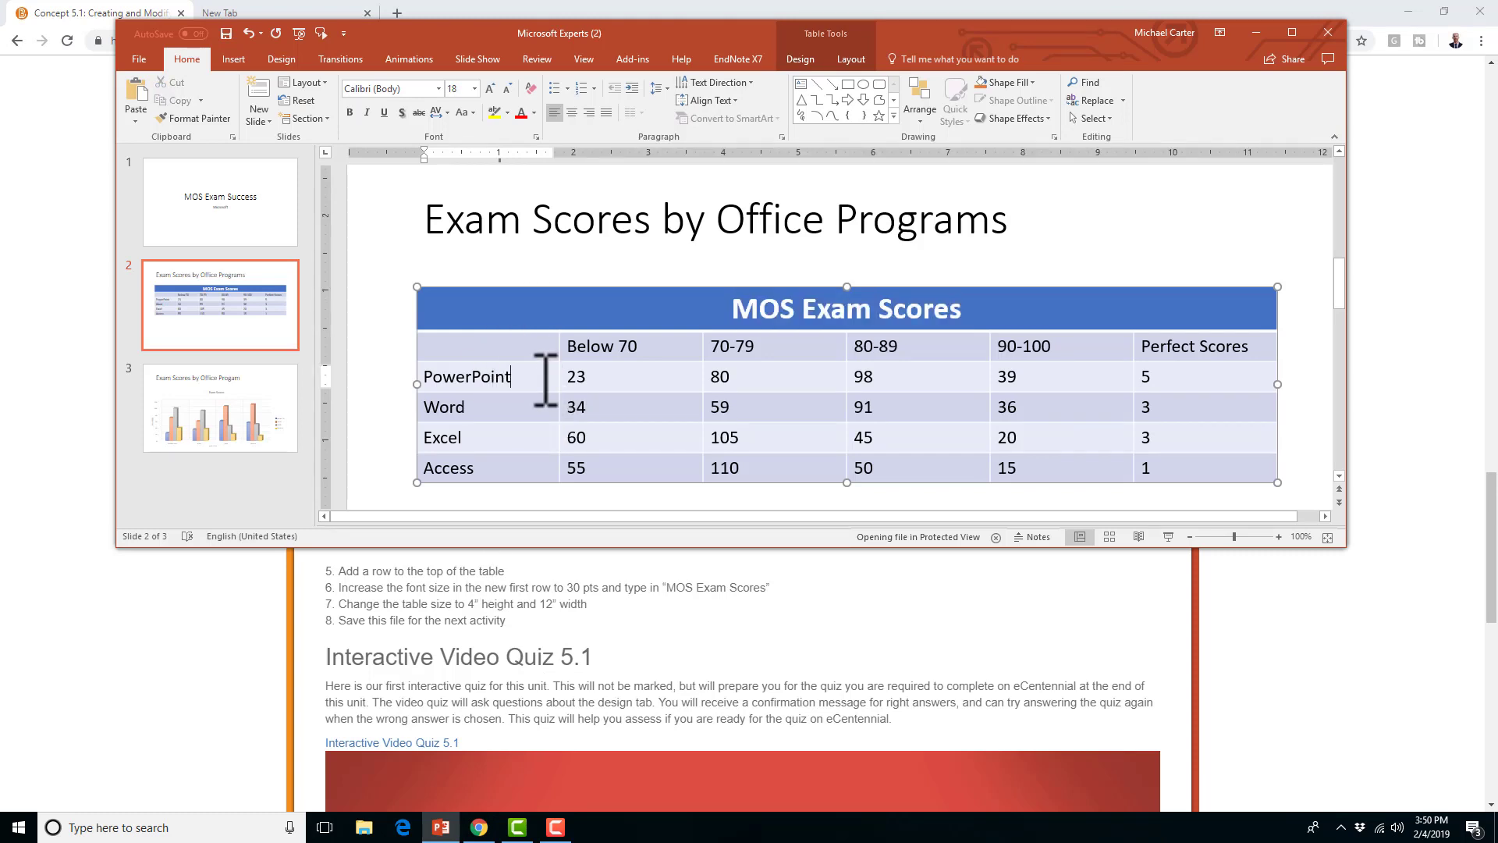
pyautogui.click(624, 380)
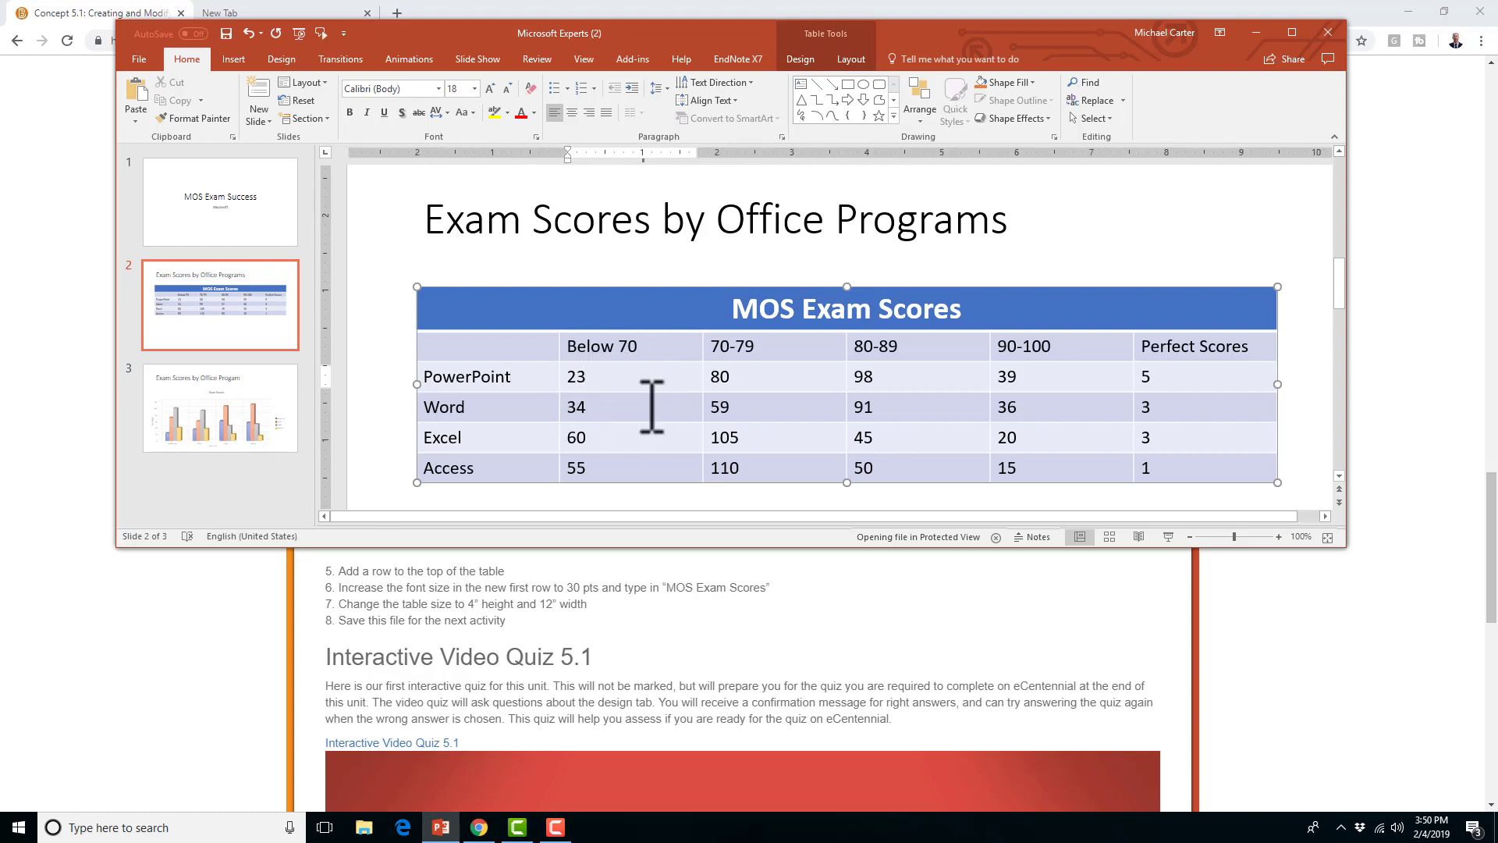
pyautogui.click(581, 292)
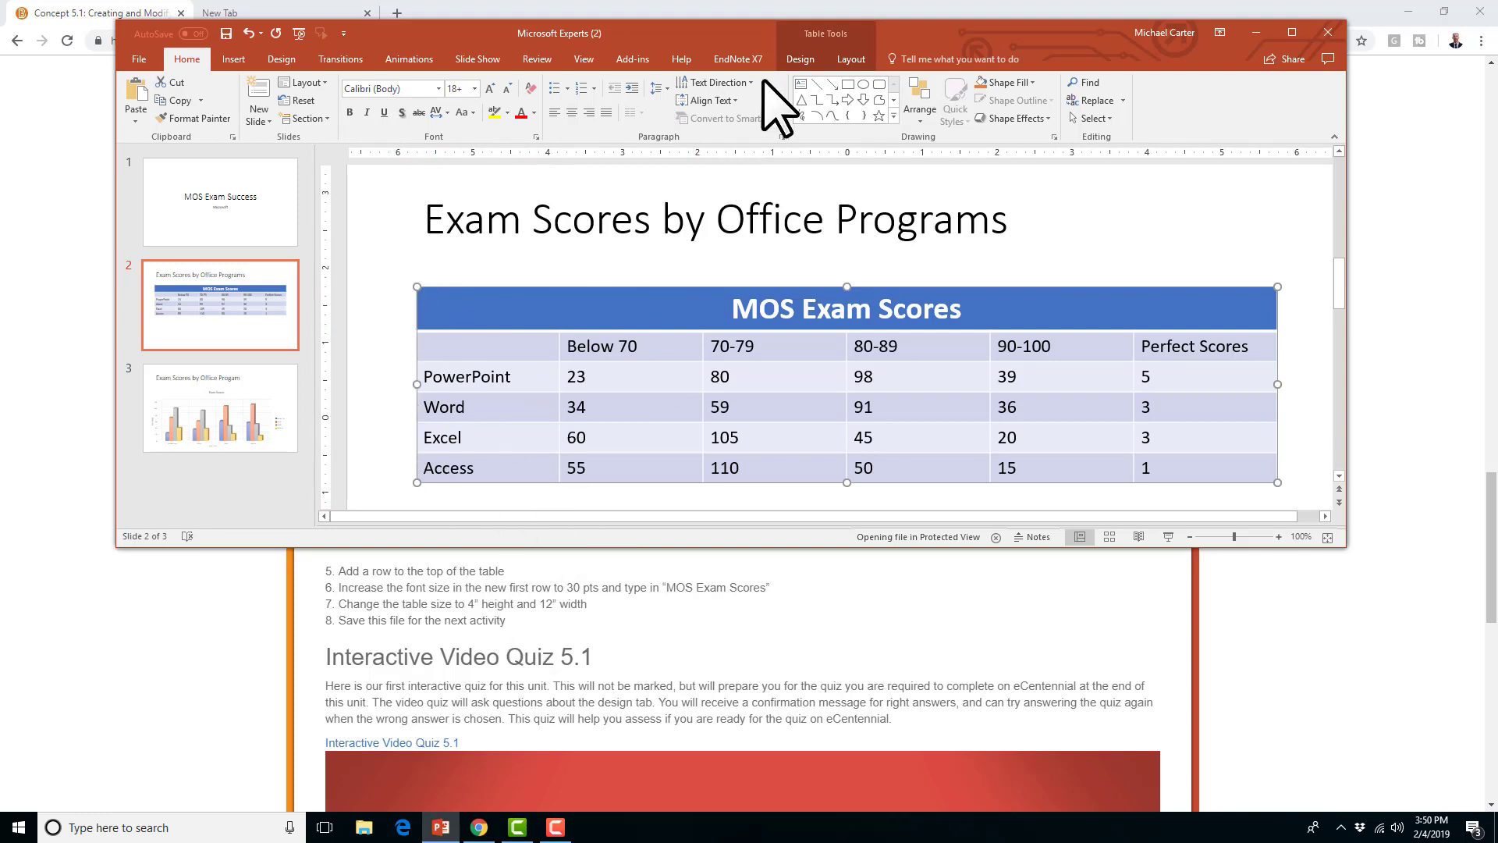
pyautogui.click(800, 59)
pyautogui.click(833, 60)
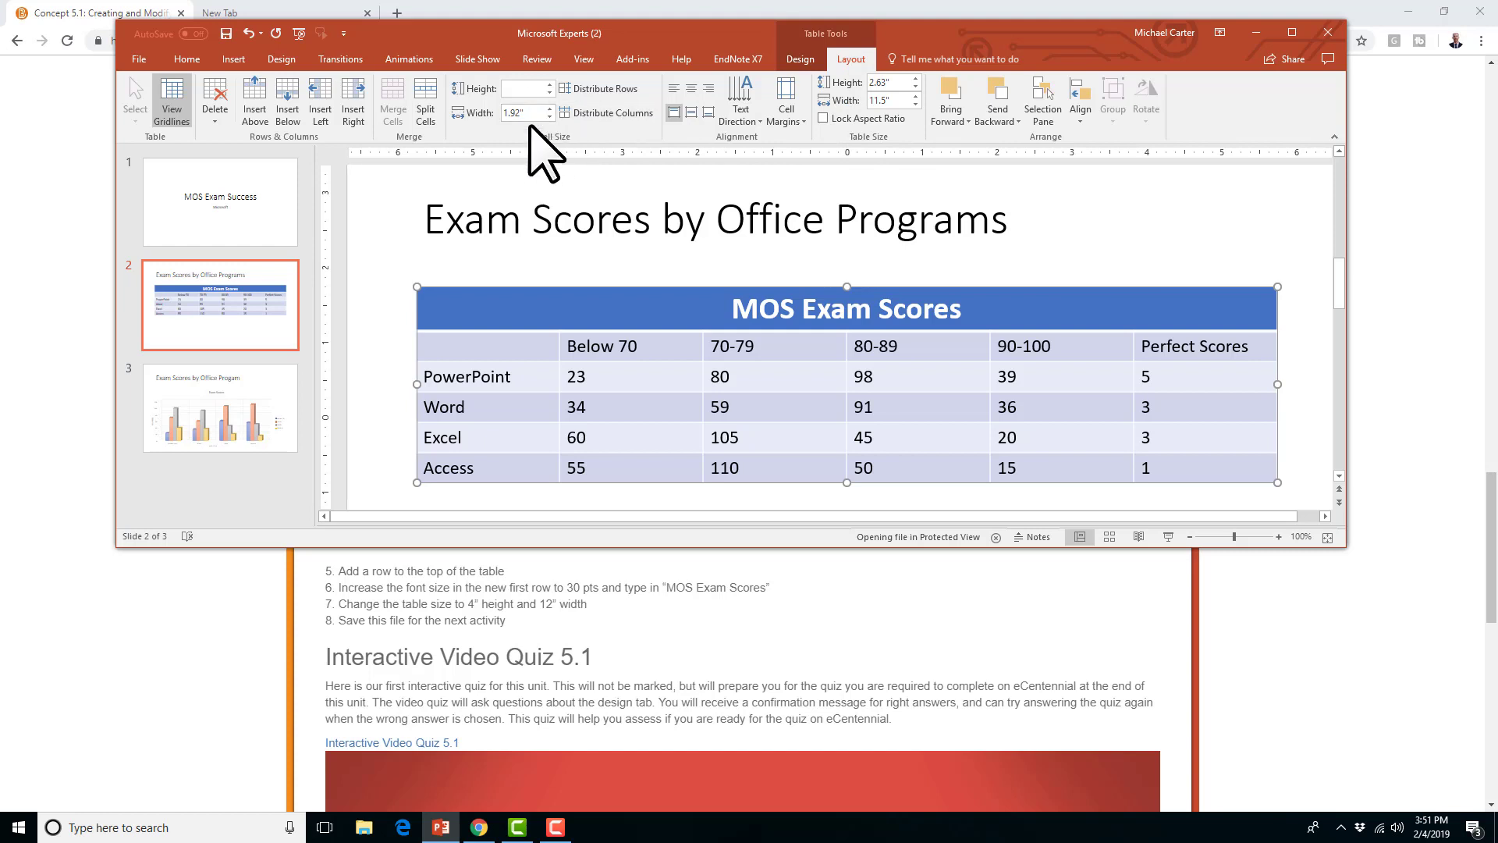
# Raise the slide 2 table's height to 4 inches
pyautogui.click(598, 382)
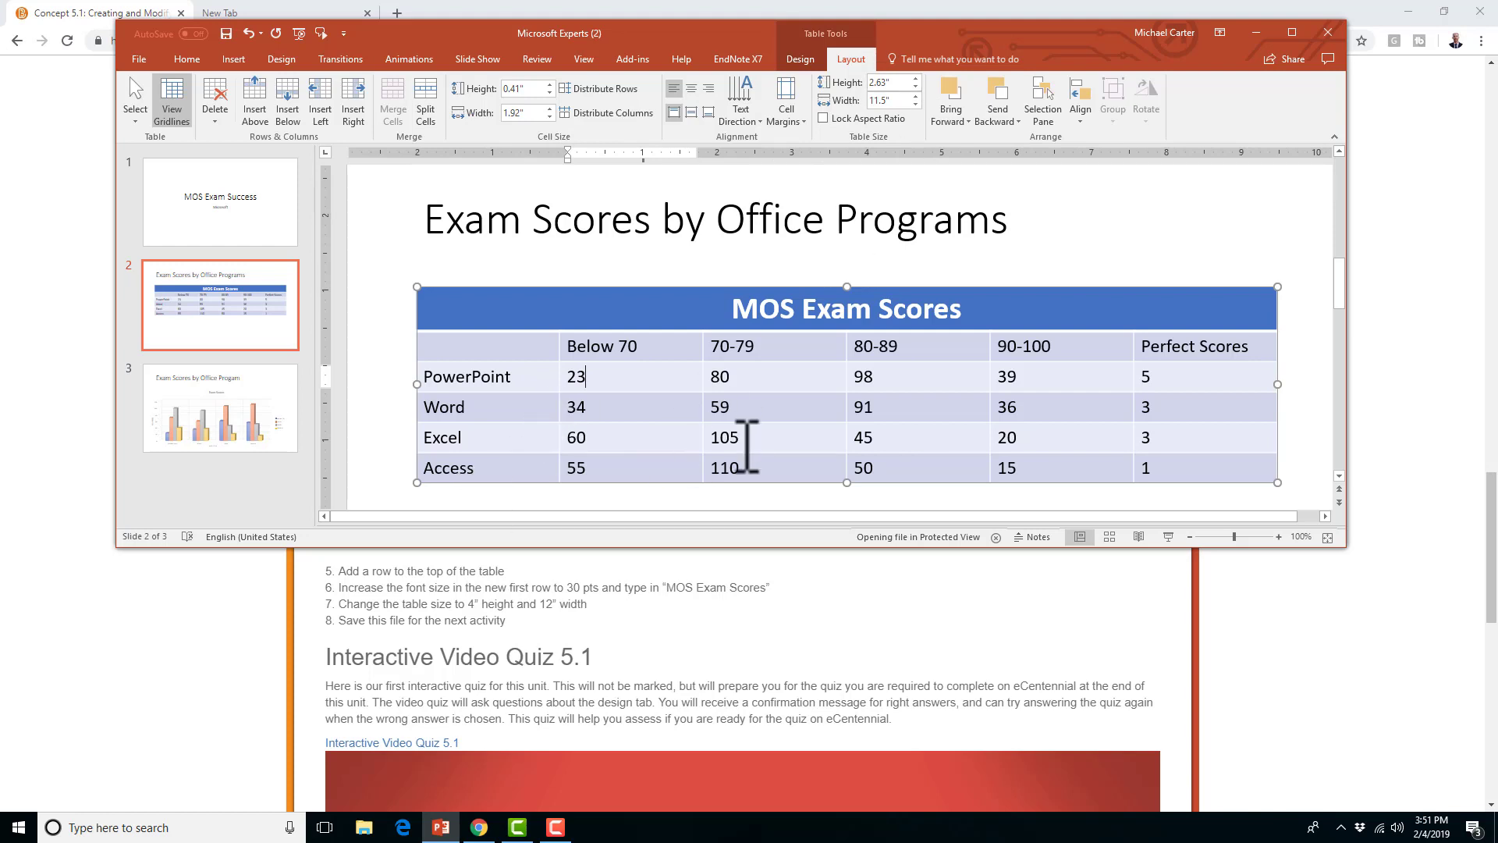
pyautogui.click(917, 80)
pyautogui.click(917, 79)
pyautogui.click(917, 80)
pyautogui.click(917, 79)
pyautogui.click(917, 80)
pyautogui.click(917, 80)
pyautogui.click(917, 80)
pyautogui.click(917, 80)
pyautogui.click(917, 80)
pyautogui.click(917, 80)
pyautogui.click(917, 79)
pyautogui.click(917, 79)
pyautogui.click(917, 79)
pyautogui.click(917, 80)
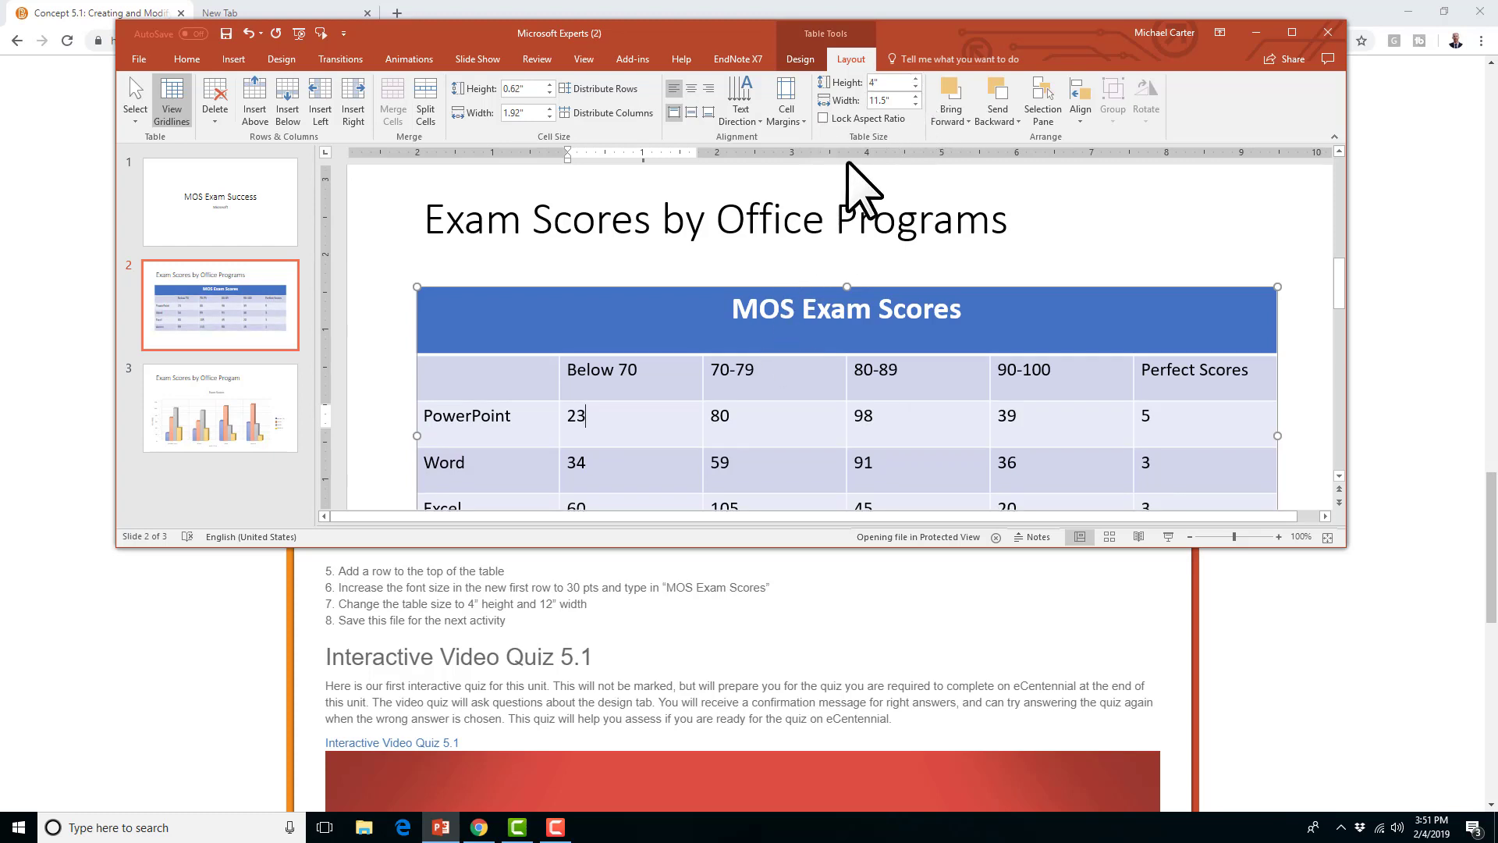
# Widen the table to 12 inches
pyautogui.click(916, 96)
pyautogui.click(916, 97)
pyautogui.click(916, 96)
pyautogui.click(917, 97)
pyautogui.click(916, 97)
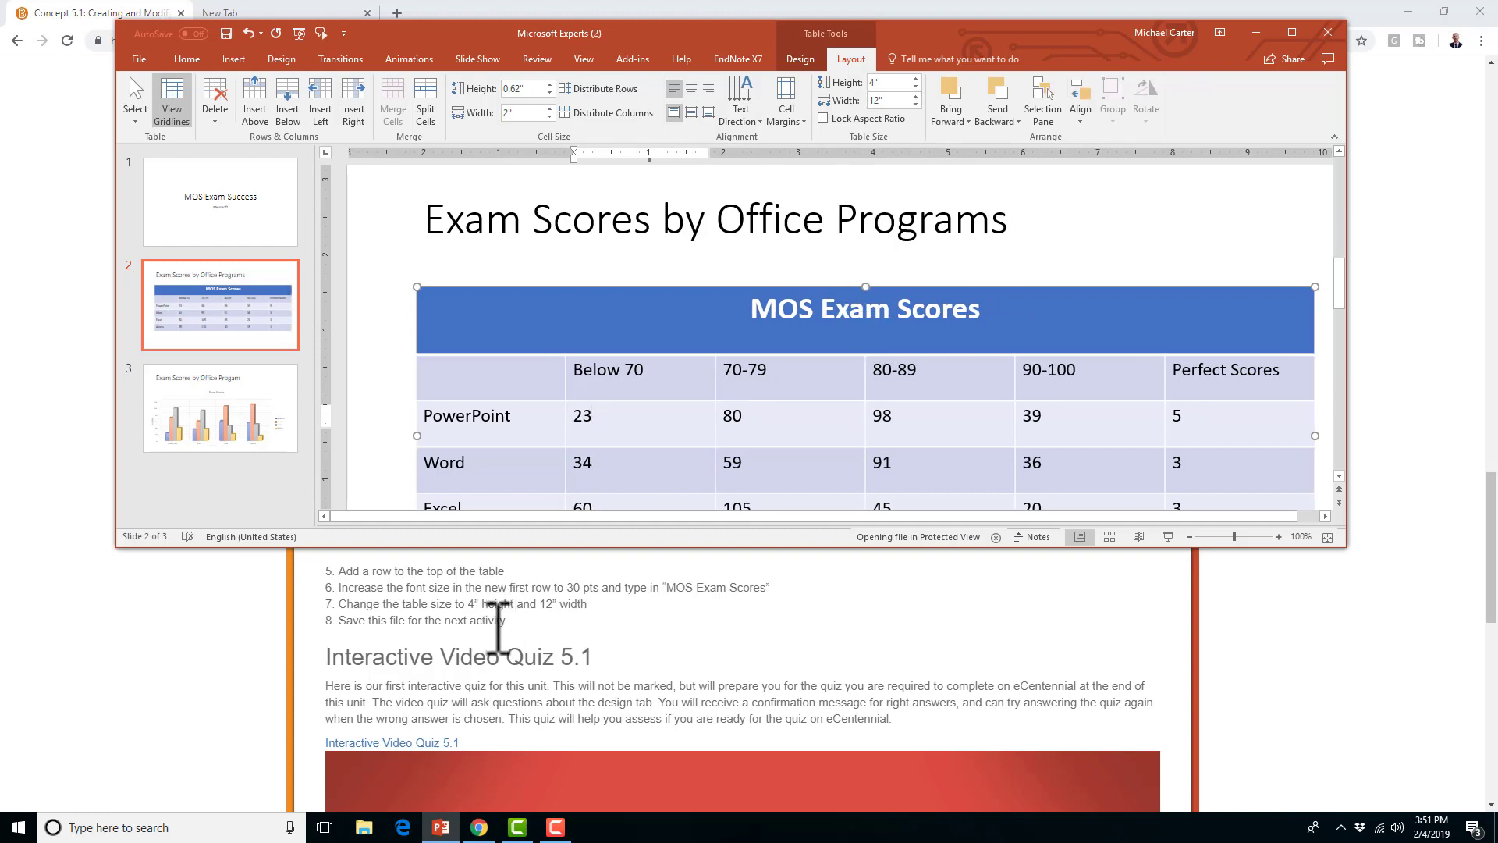
# Save the presentation and go to slide 3 with the Exam Scores chart
pyautogui.click(226, 33)
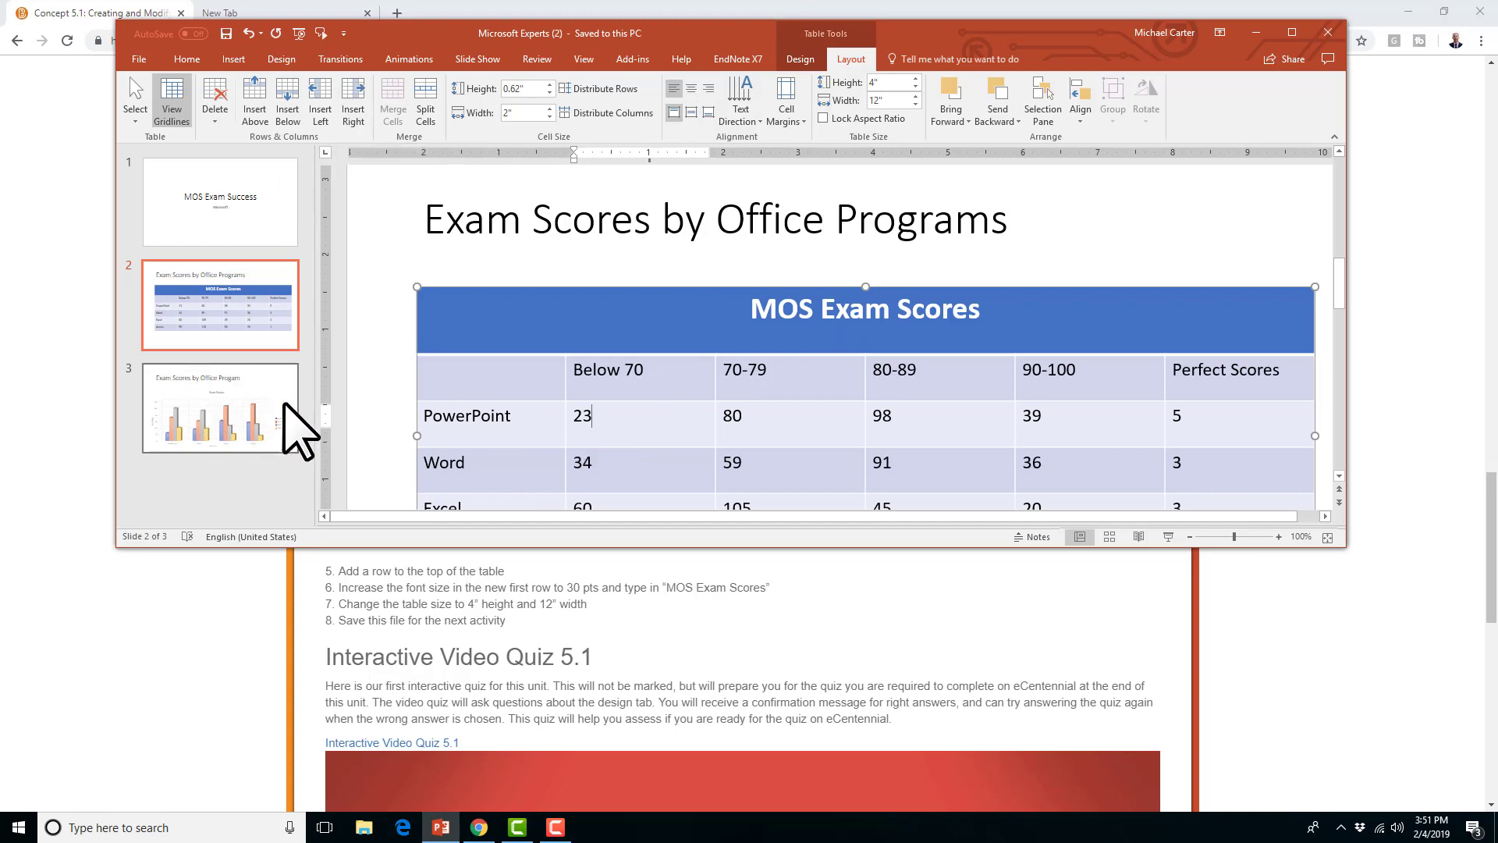
pyautogui.click(259, 414)
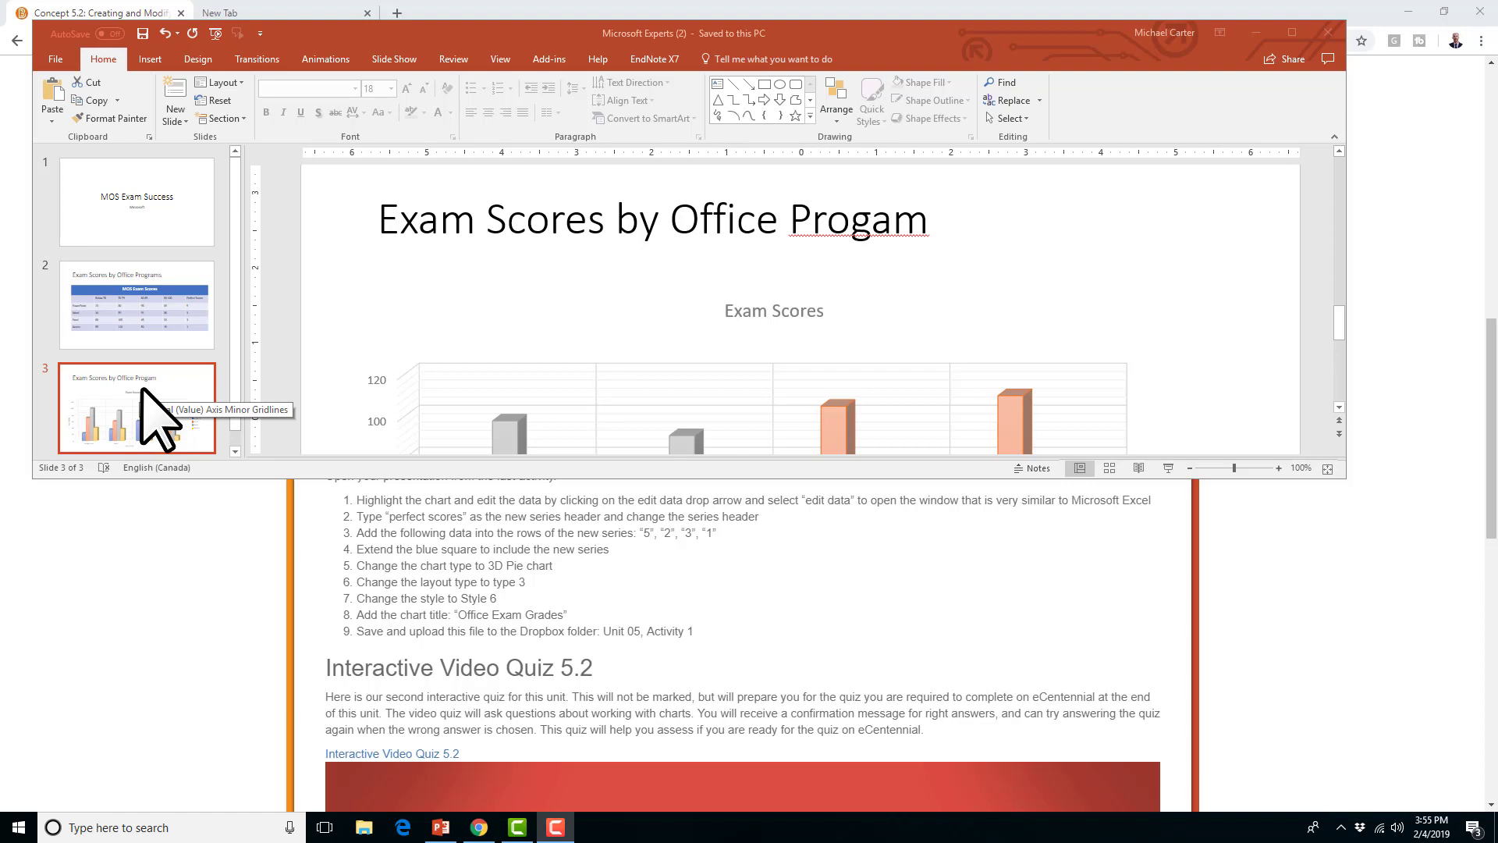
pyautogui.click(614, 428)
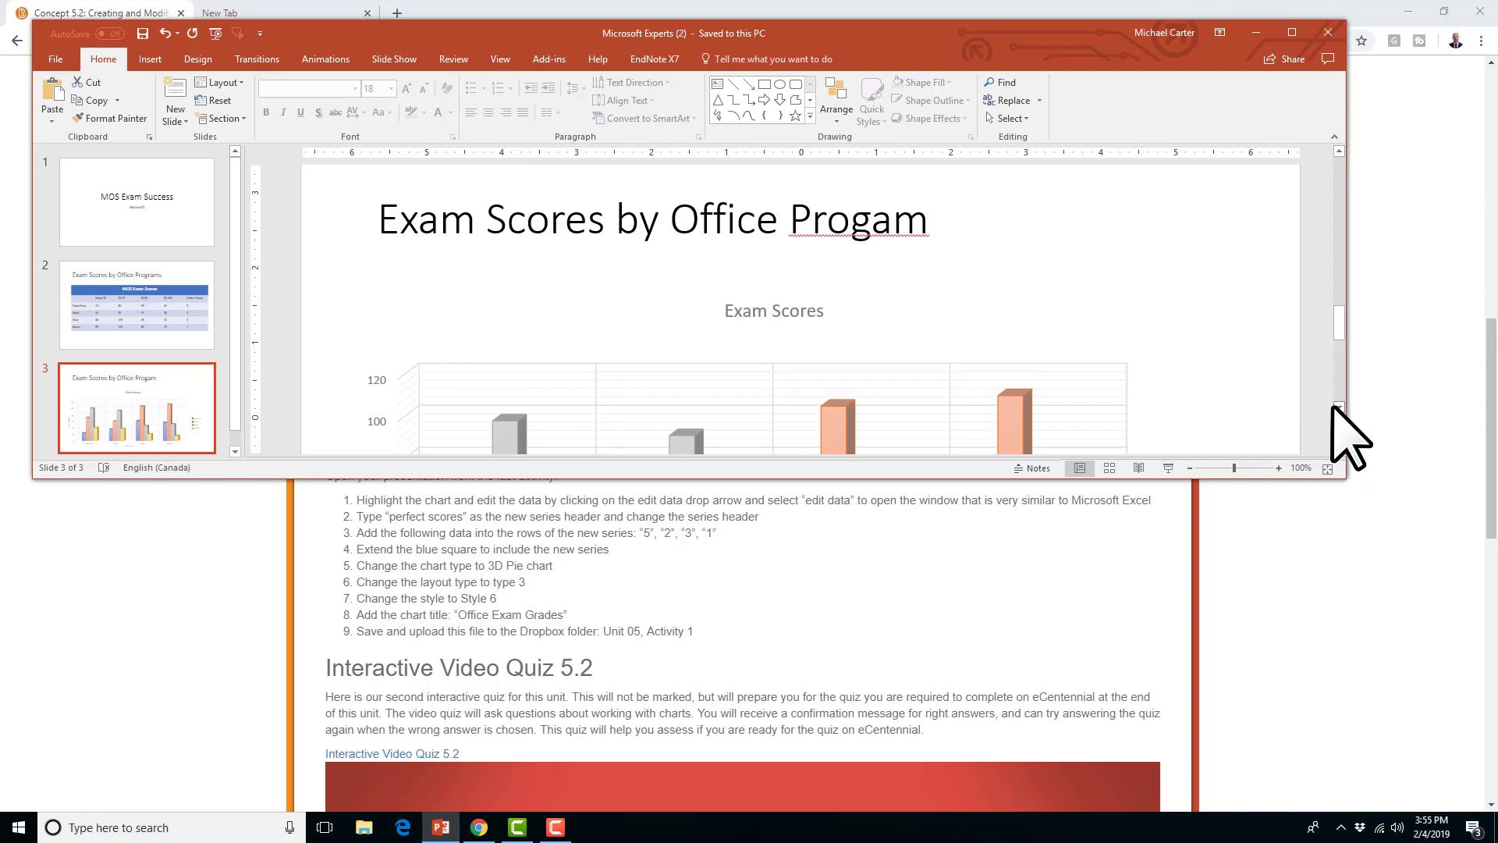
pyautogui.scroll(-2, 1337, 422)
# Select the Exam Scores chart and choose Edit Data under Chart Tools Design
pyautogui.click(956, 275)
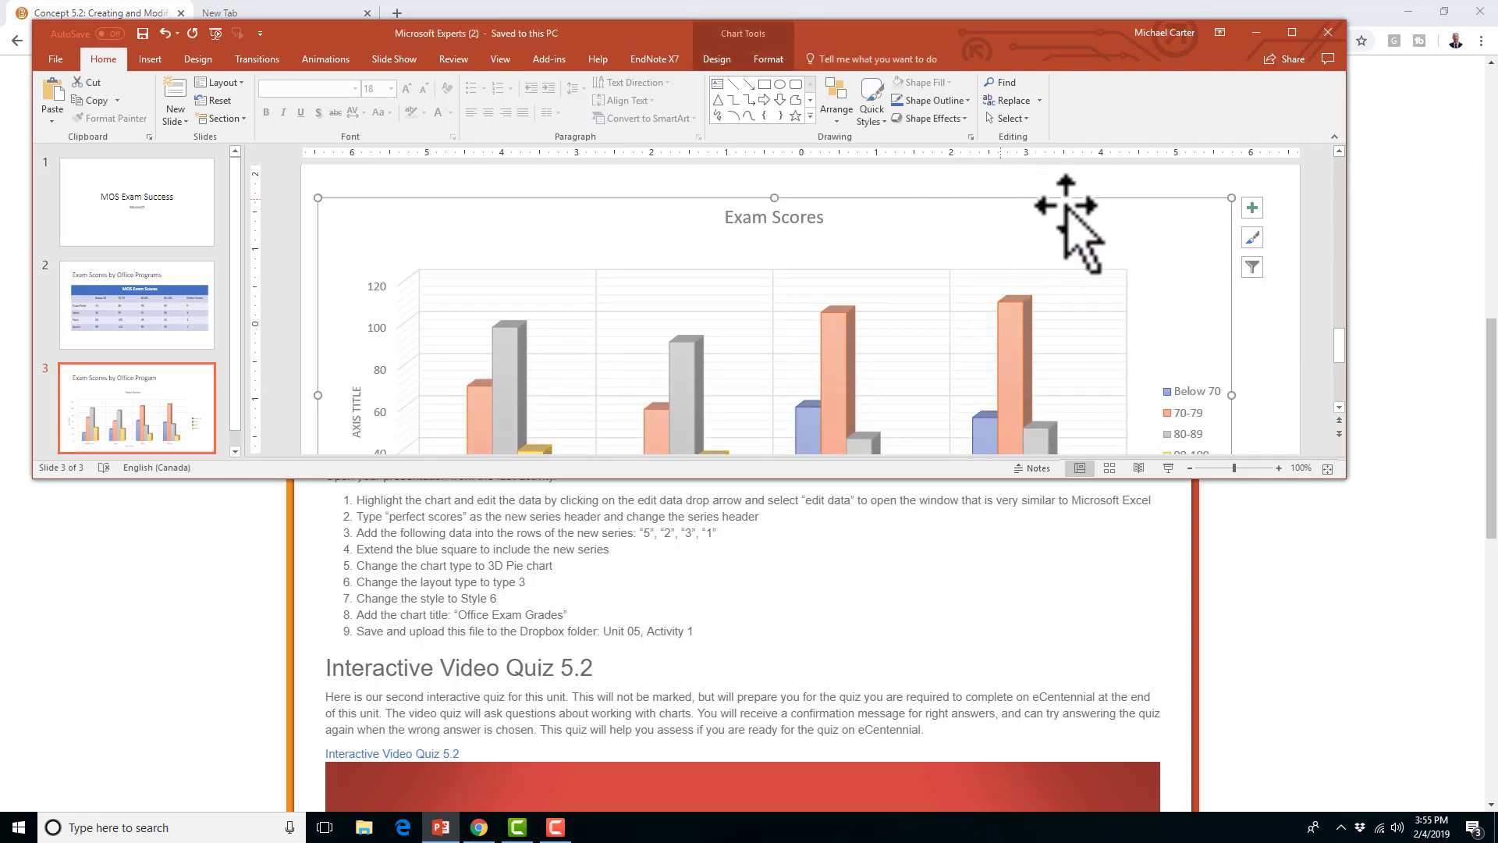
pyautogui.click(1010, 199)
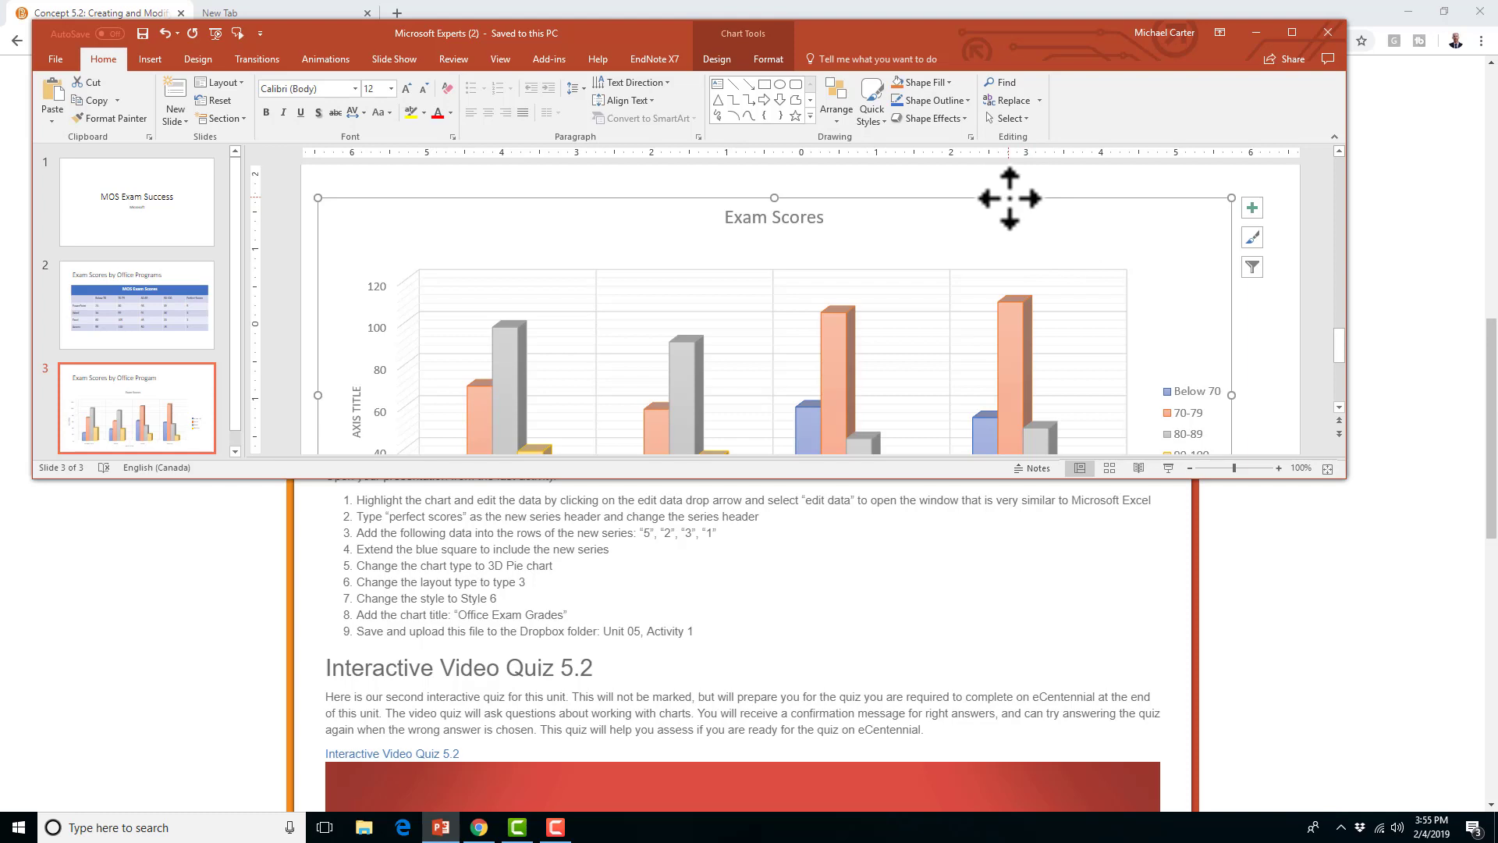
pyautogui.click(767, 59)
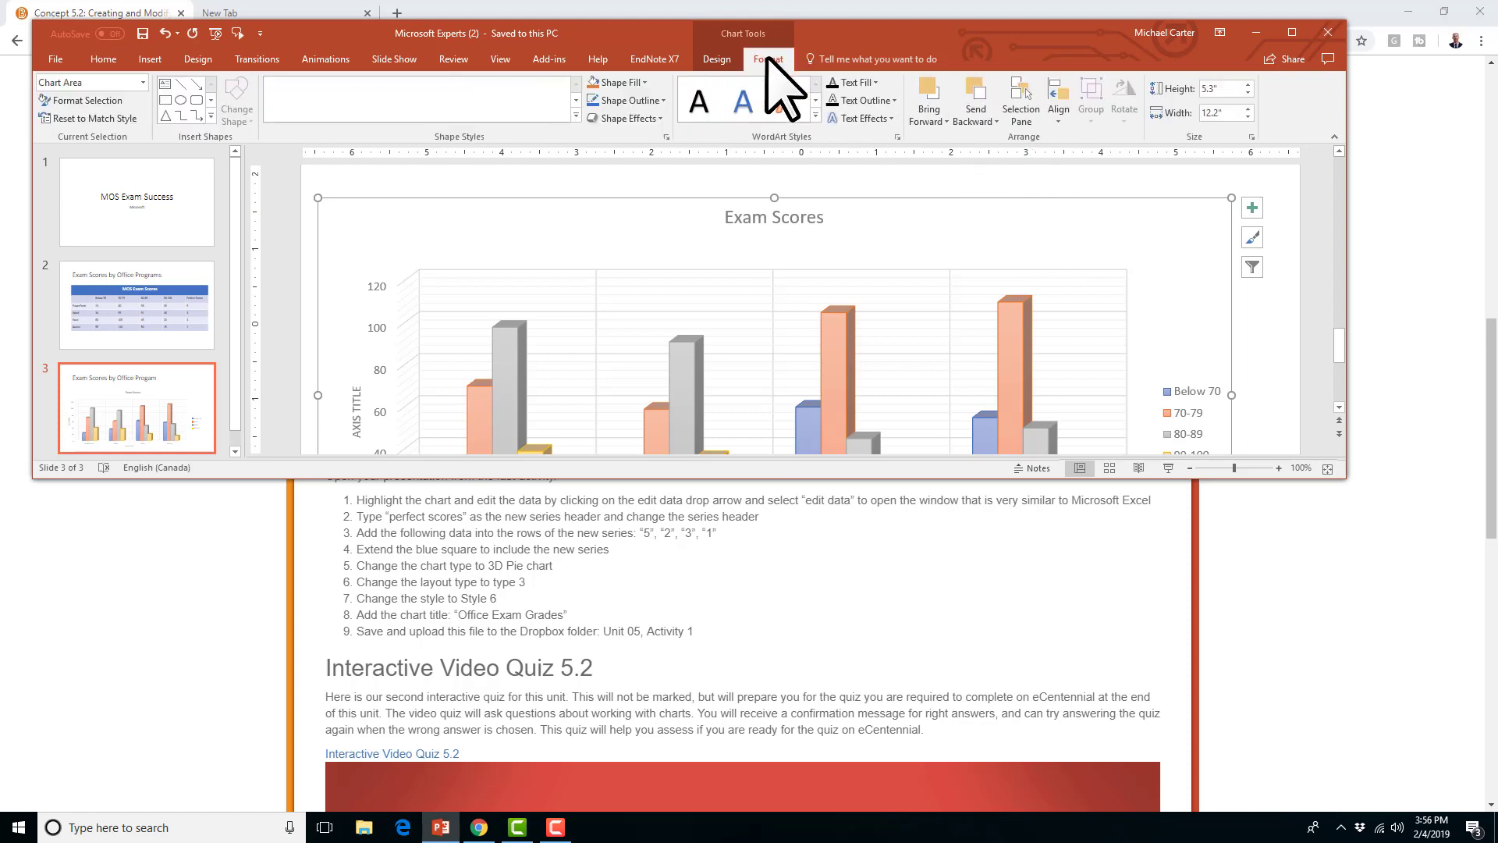
pyautogui.click(719, 61)
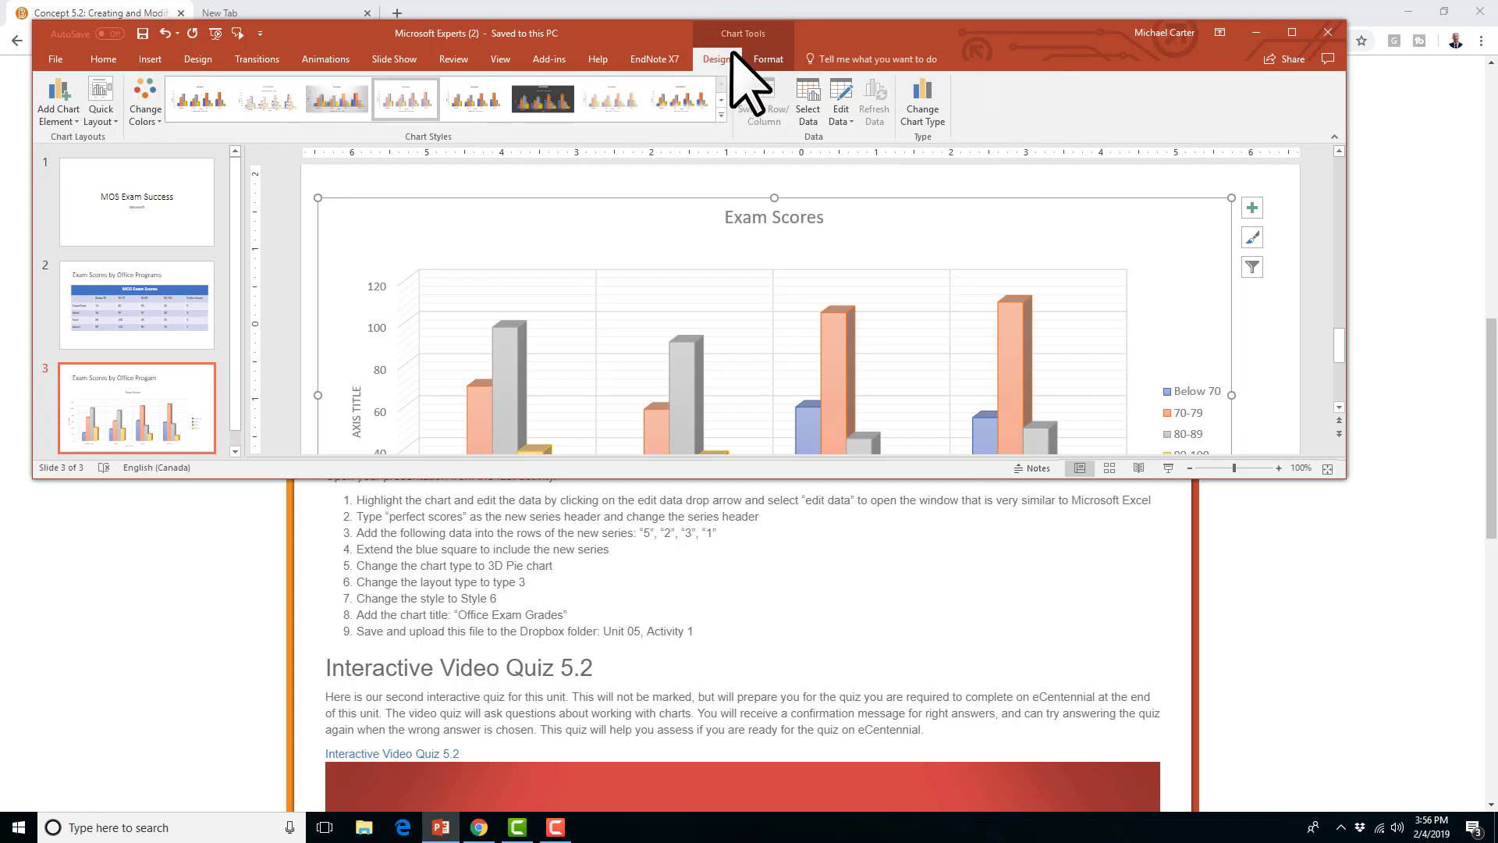
pyautogui.click(848, 123)
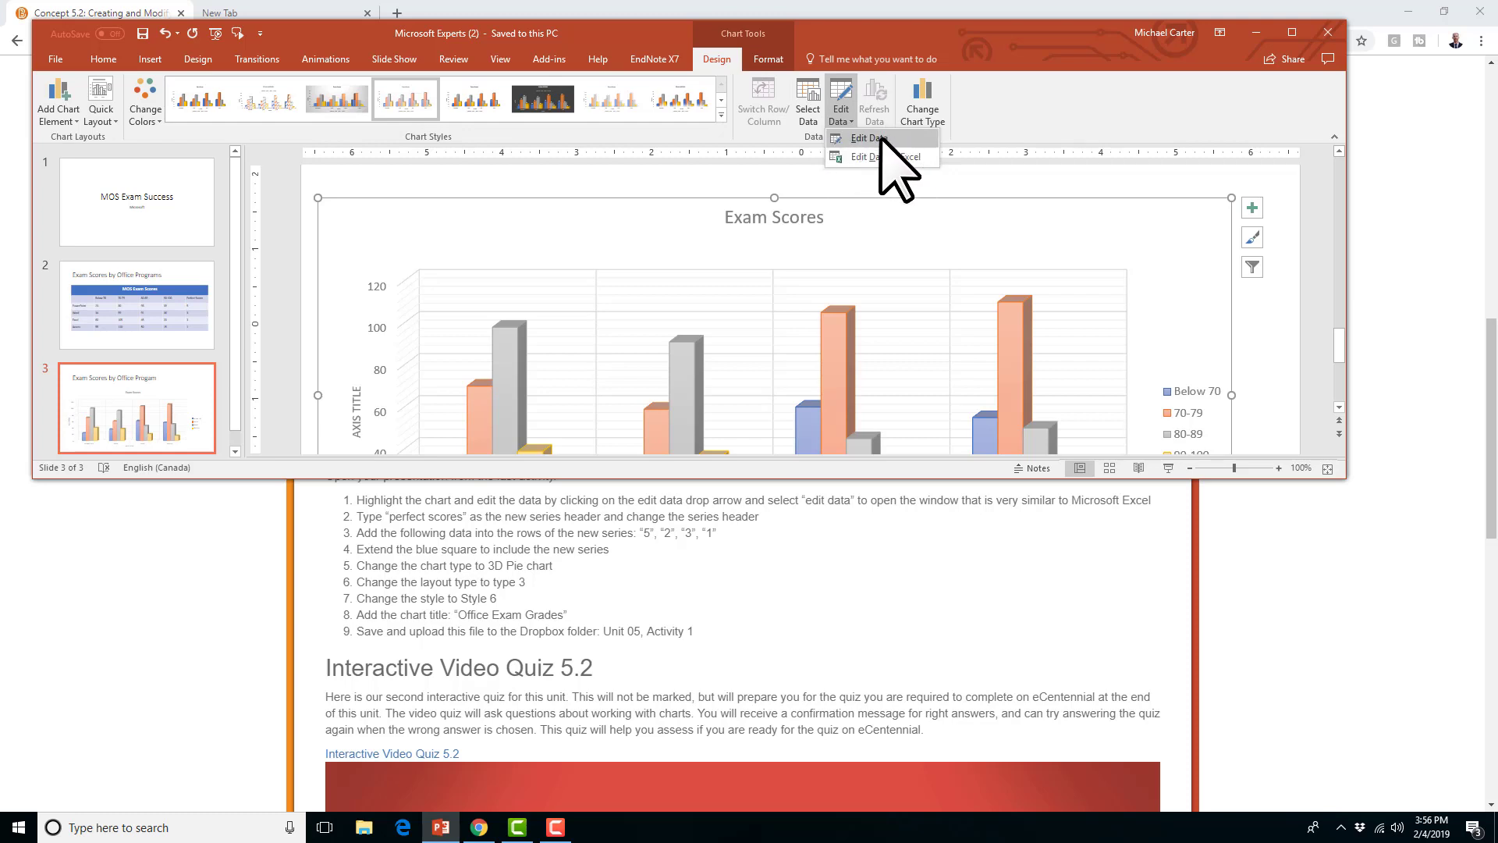
pyautogui.click(880, 139)
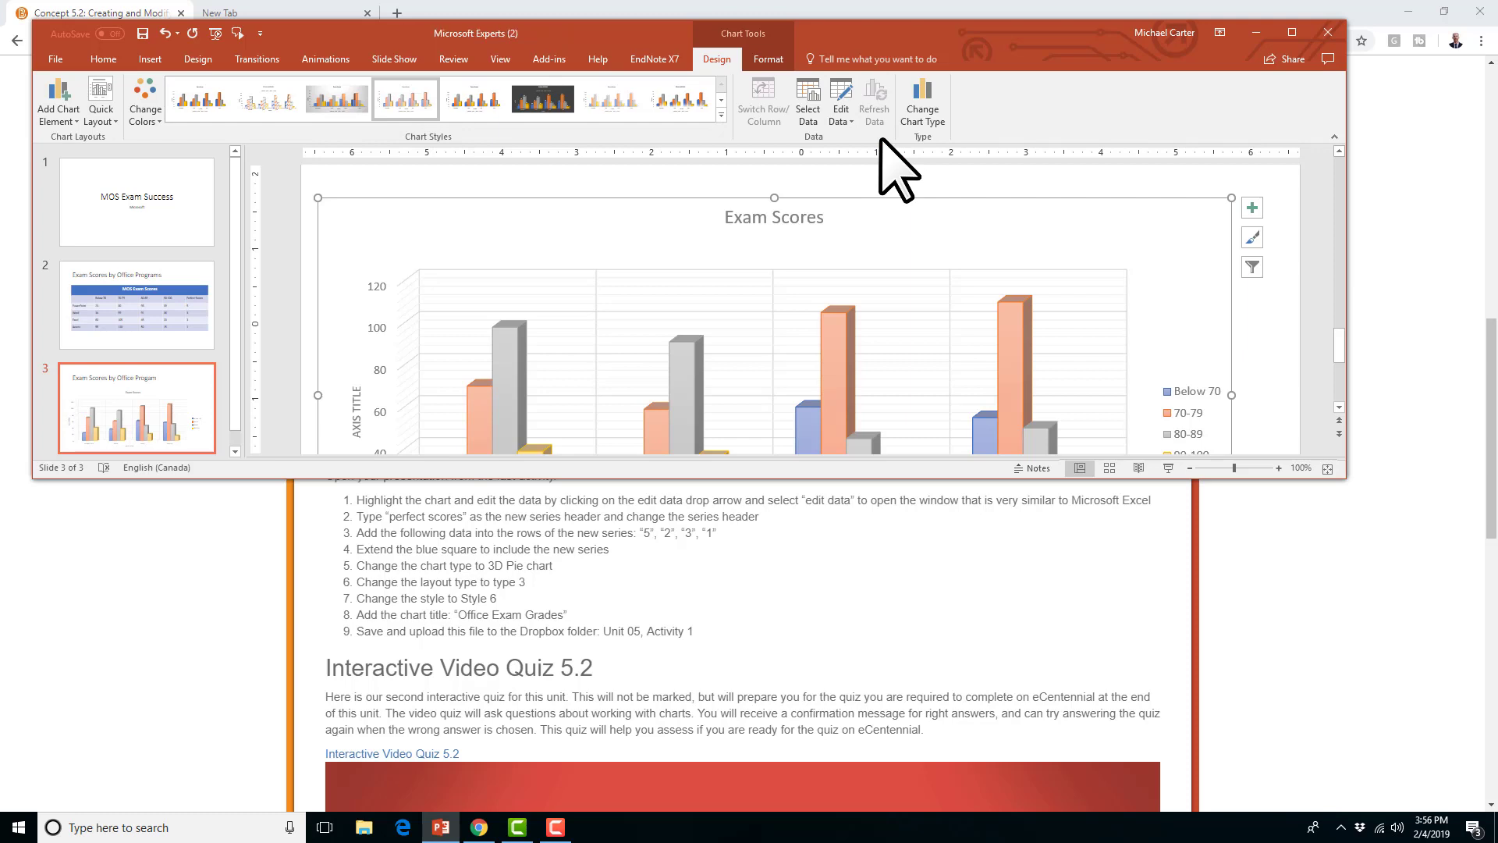
# Move the data window aside, add a Perfect Scores header in F1, and enter 5 and 3 below
pyautogui.moveTo(809, 617); pyautogui.dragTo(984, 105)
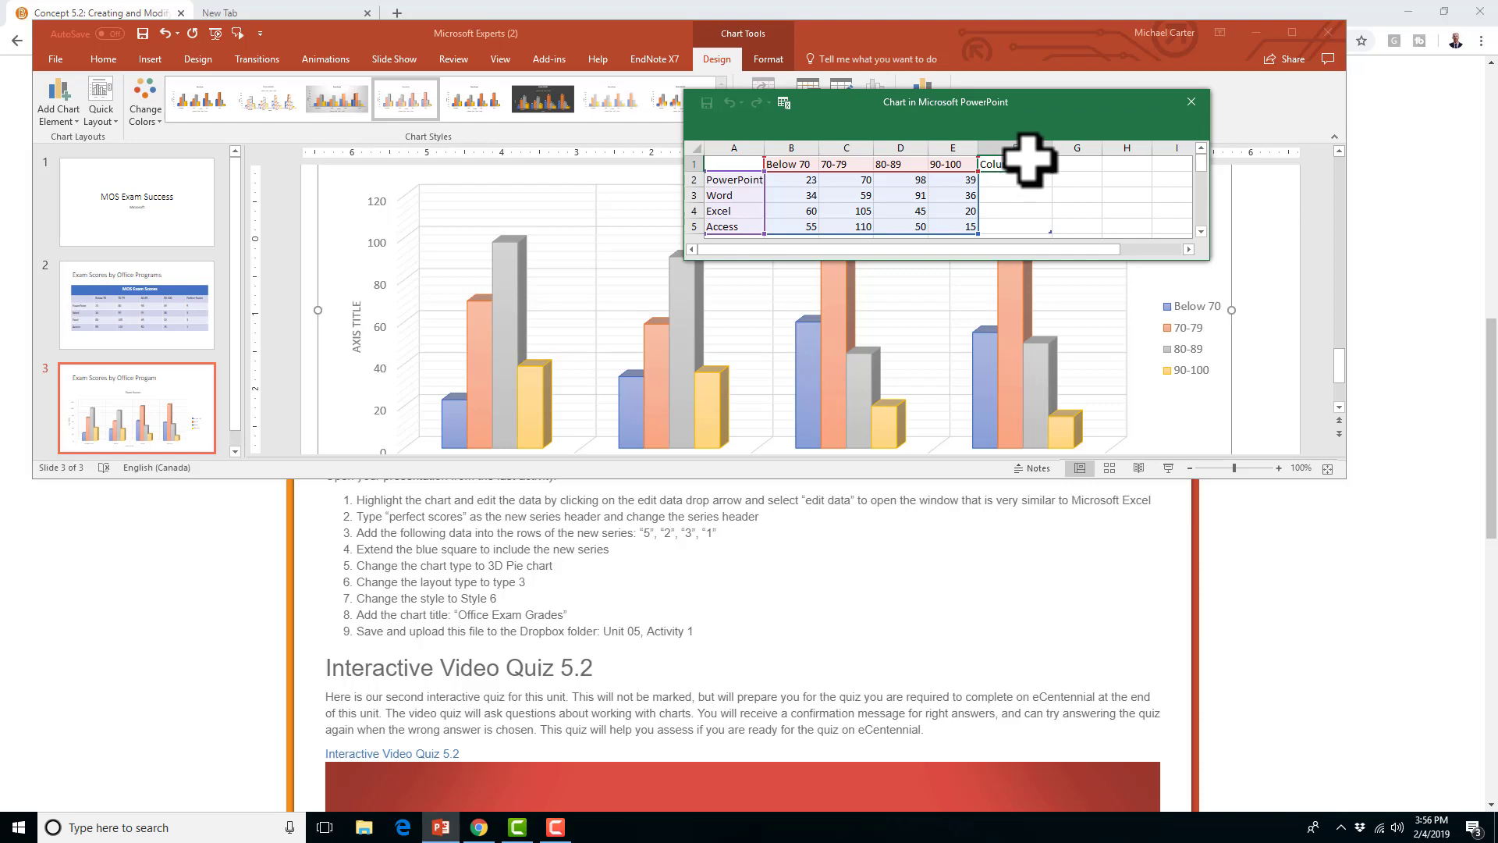
pyautogui.write('Perfe')
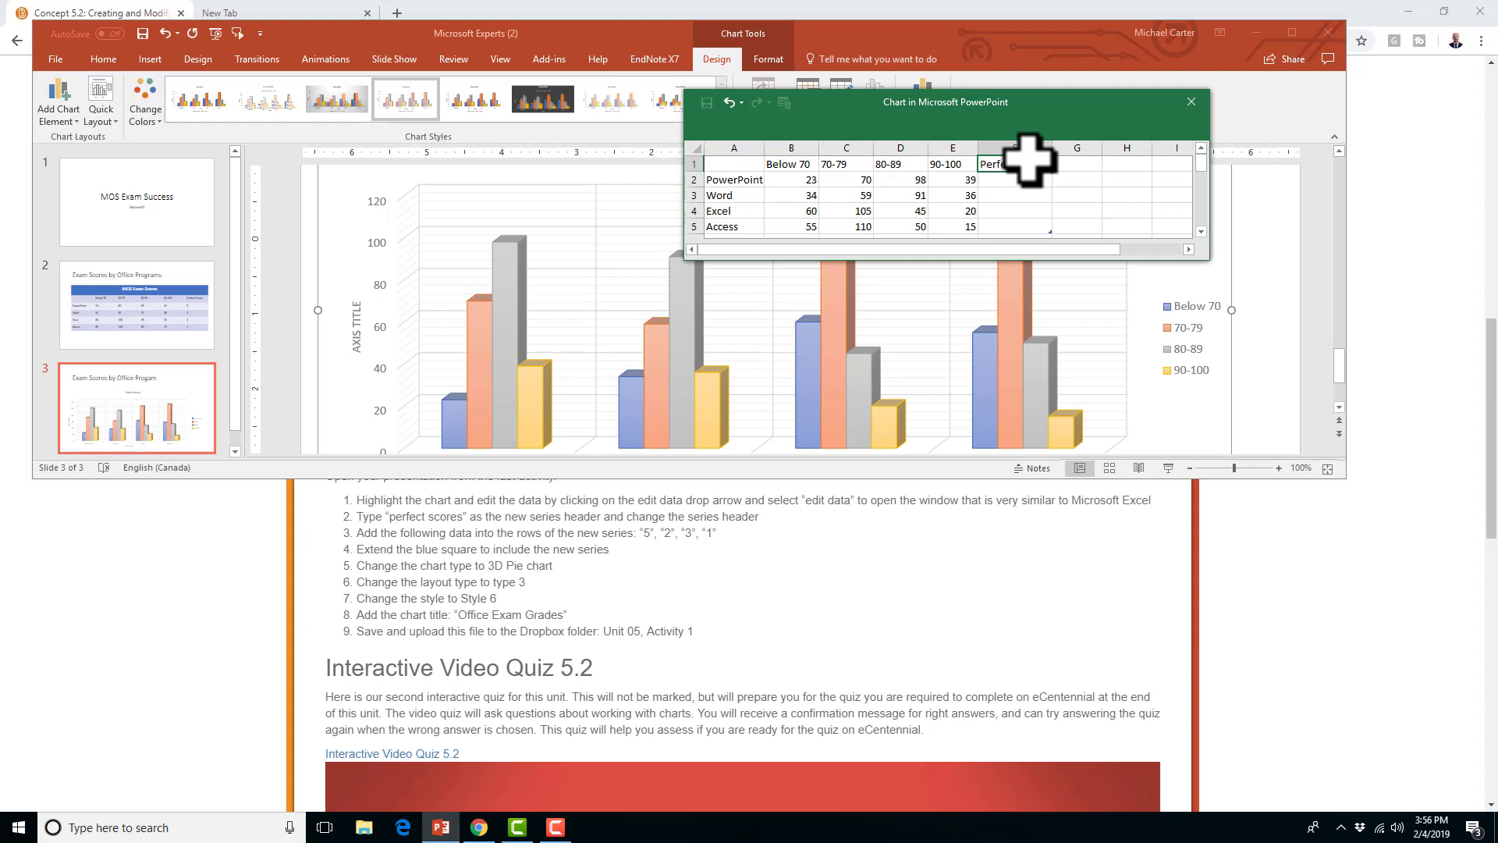
pyautogui.press('Return')
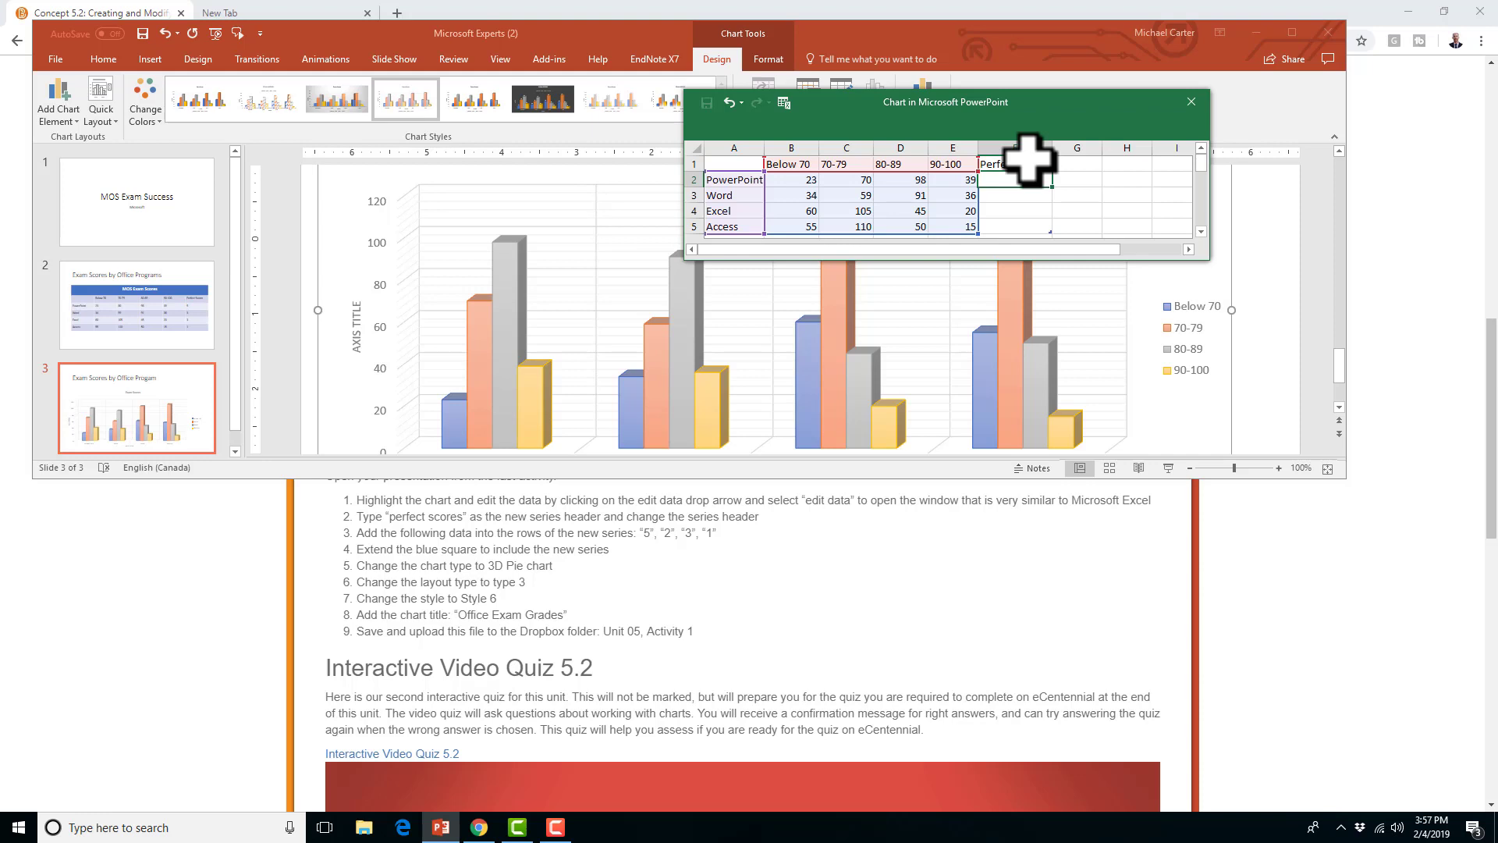
pyautogui.write('5')
pyautogui.press('Return')
pyautogui.write('3')
pyautogui.press('Return')
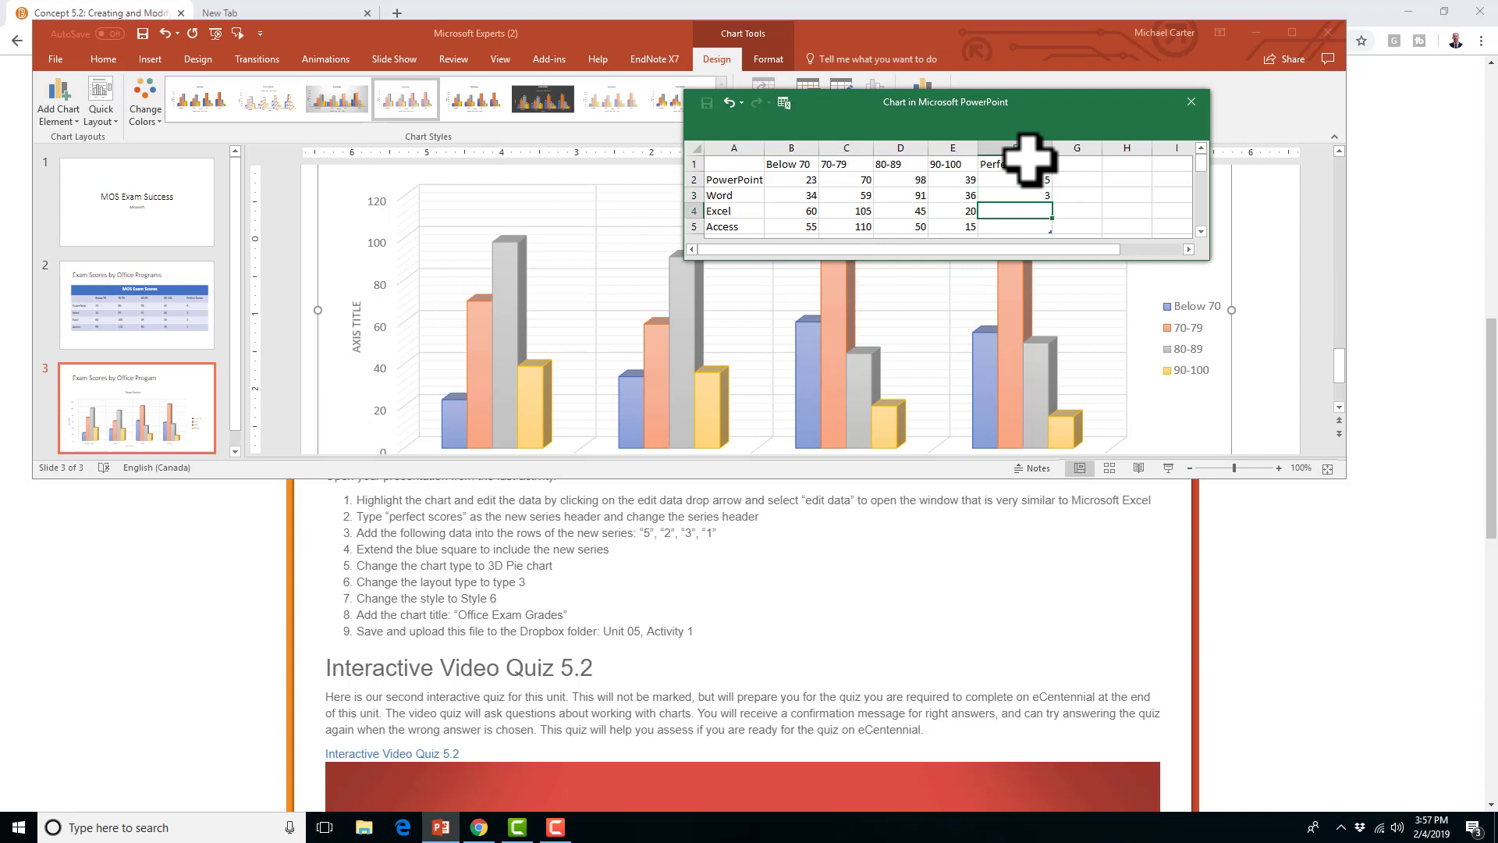
pyautogui.click(1029, 194)
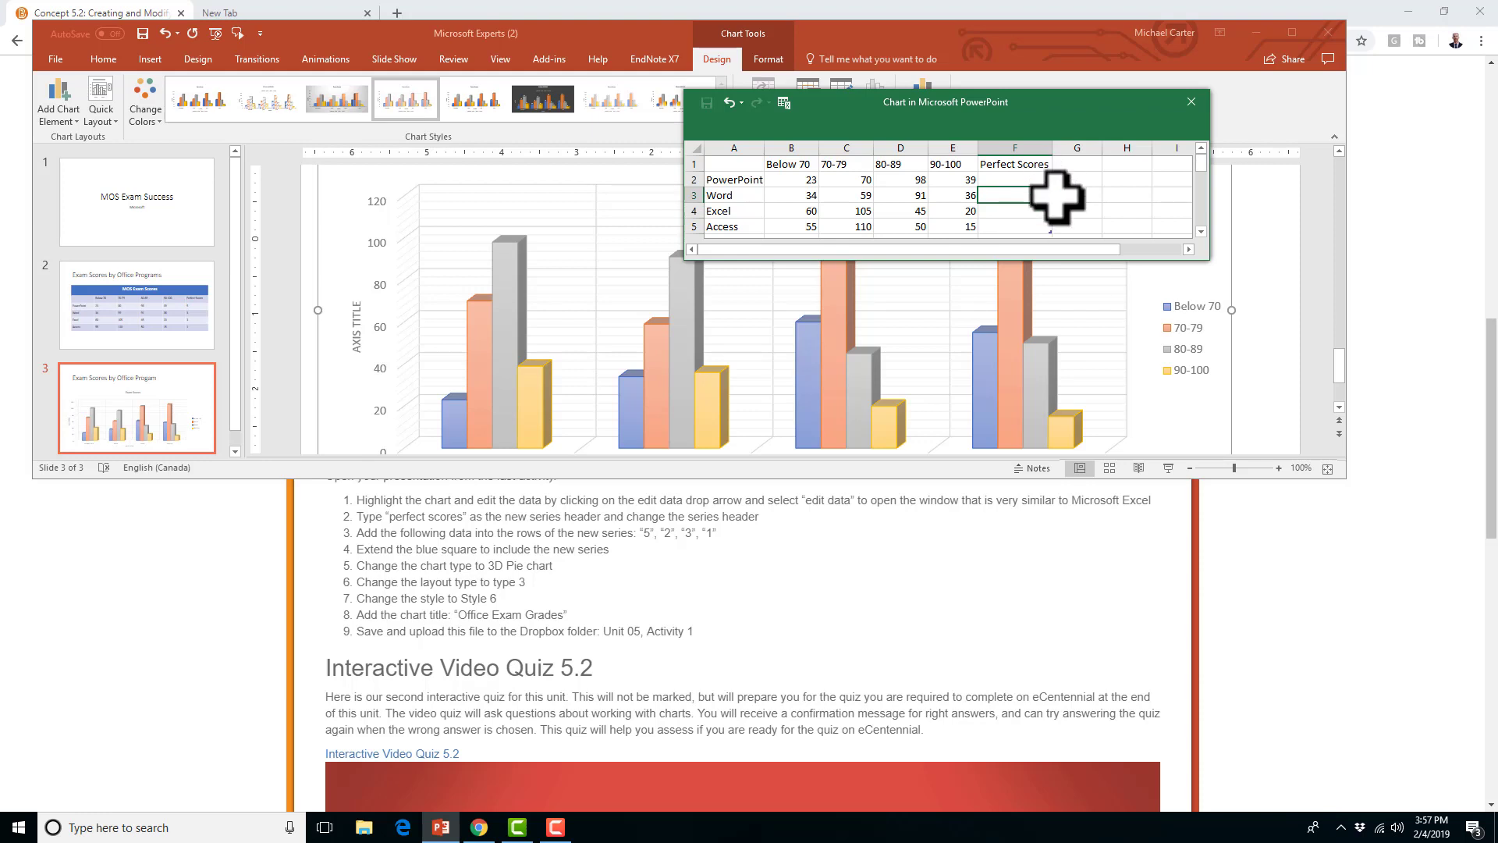
pyautogui.click(1044, 209)
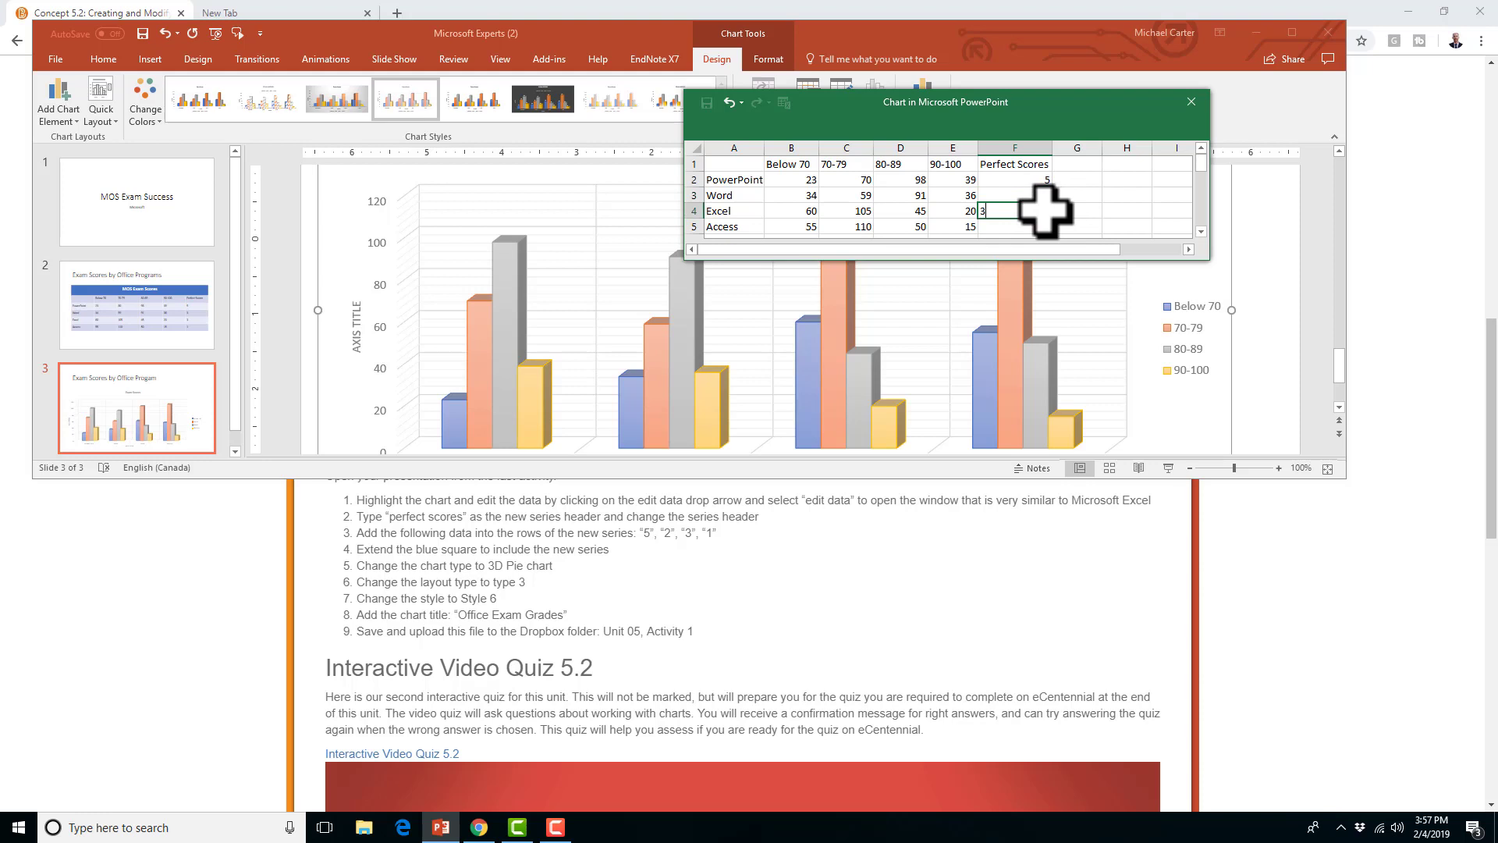